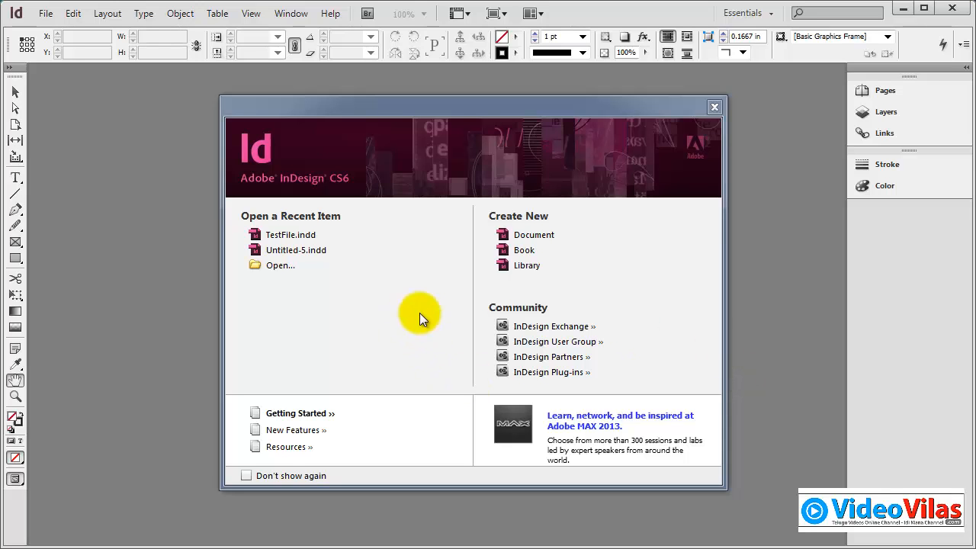
Step: Create a new one-page Letter document for print using the default preset
click(523, 239)
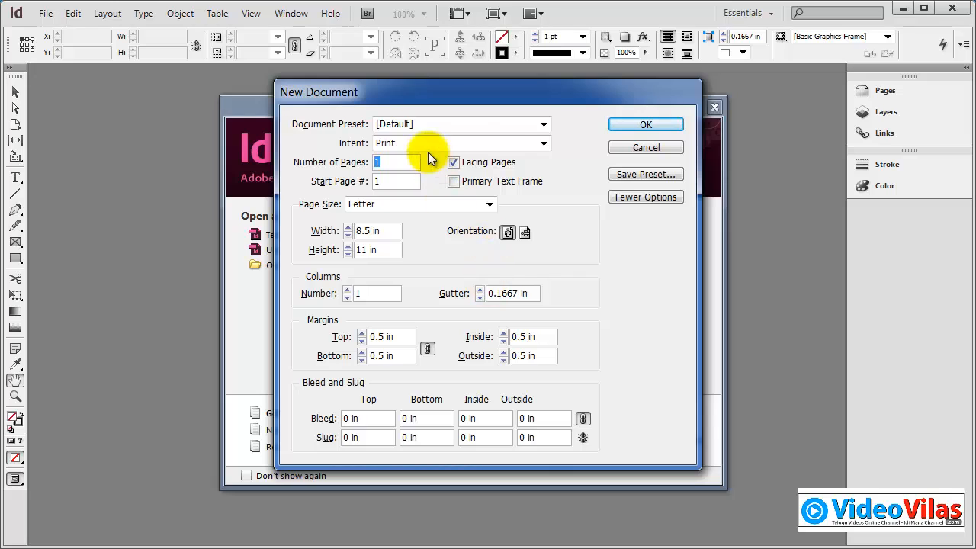
click(632, 125)
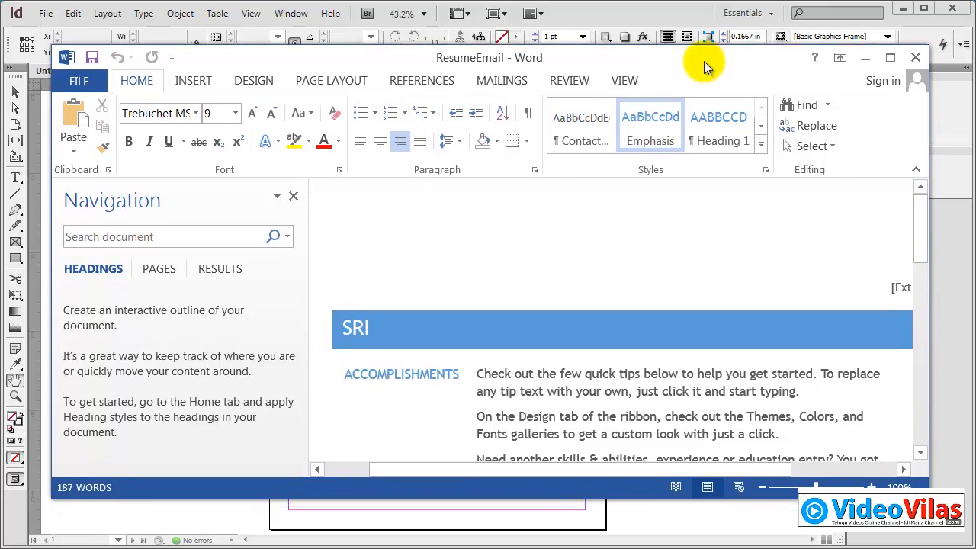
Step: Examine the formatting of the ResumeEmail document in Word from its heading to the Education section, and close it
drag(704, 61, 684, 46)
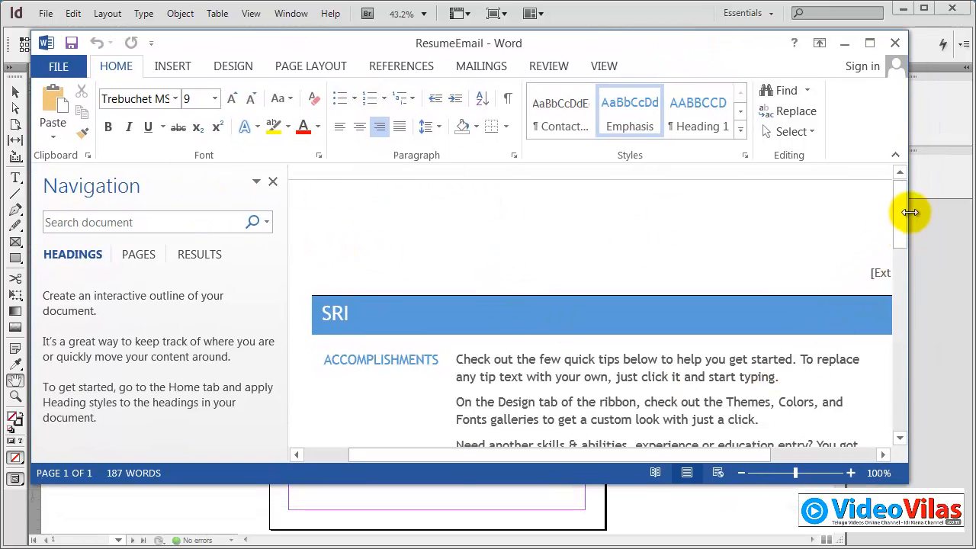
mouse_move(903, 202)
mouse_down()
mouse_move(904, 407)
mouse_move(906, 192)
mouse_up()
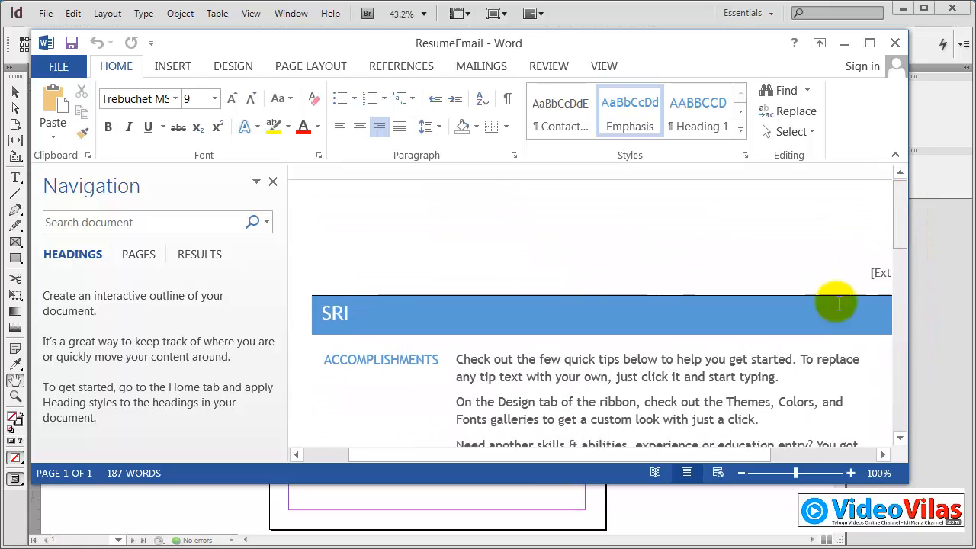
drag(751, 451, 687, 458)
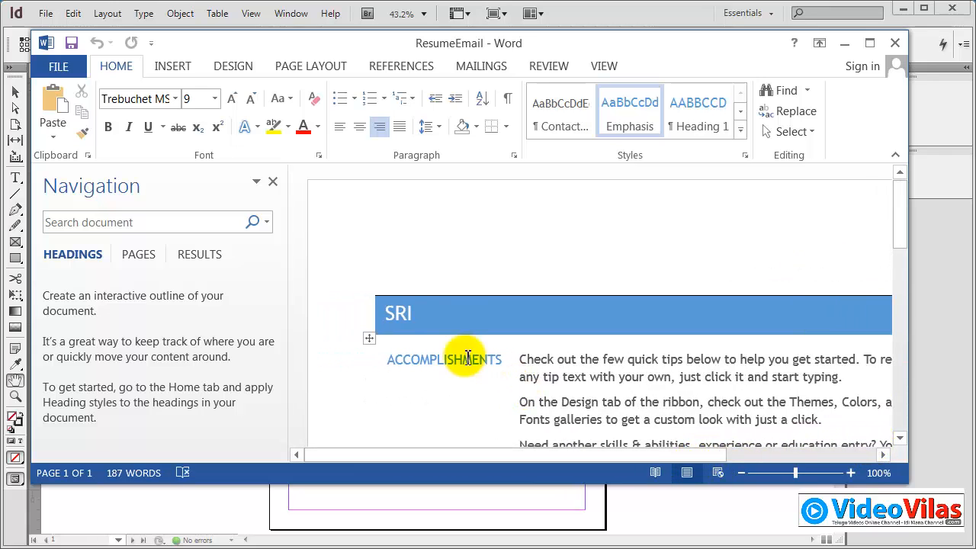
click(430, 313)
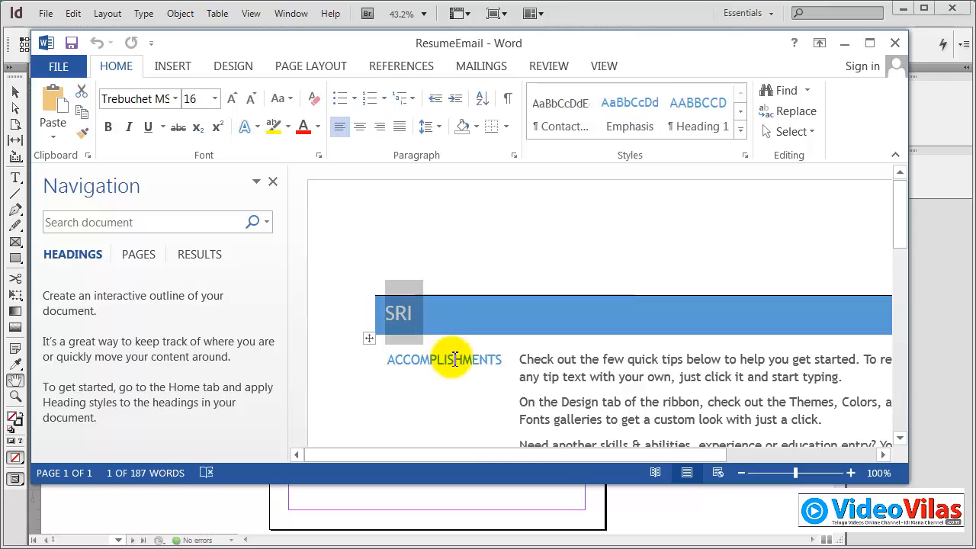
click(497, 358)
drag(499, 359, 386, 358)
click(481, 382)
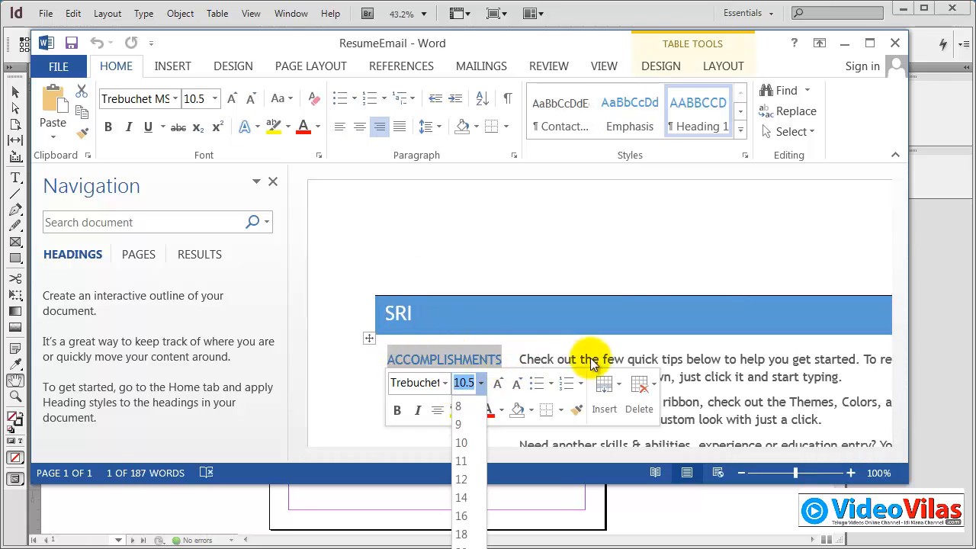
click(710, 387)
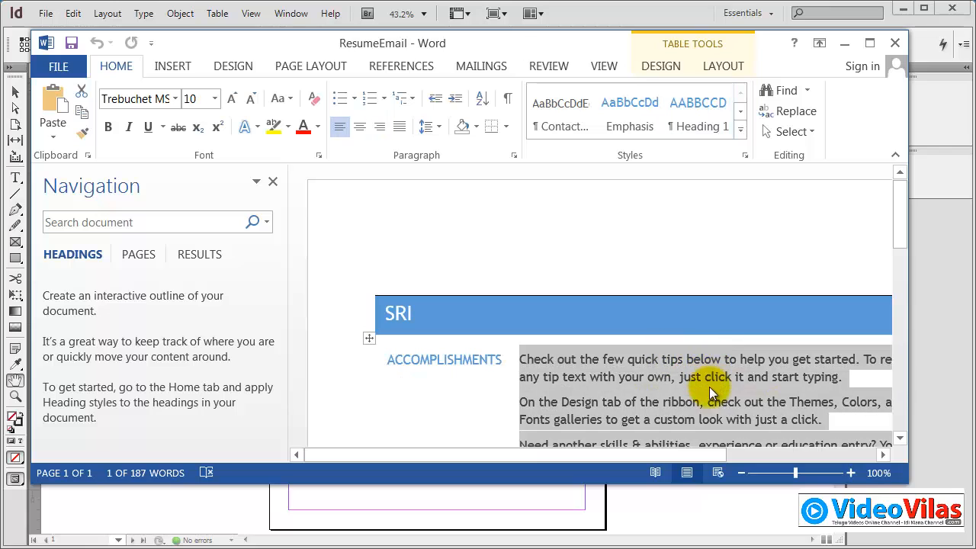
click(709, 272)
drag(900, 216, 903, 360)
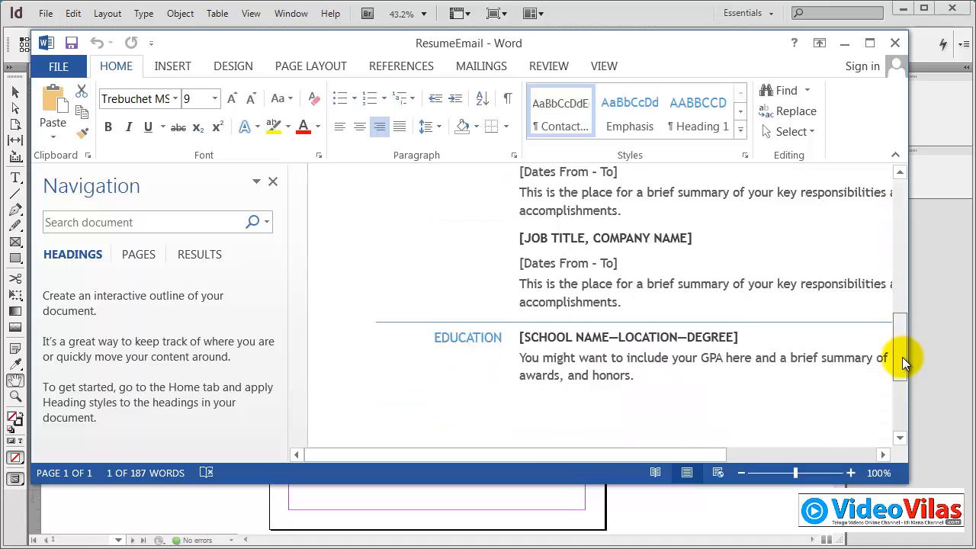
click(896, 44)
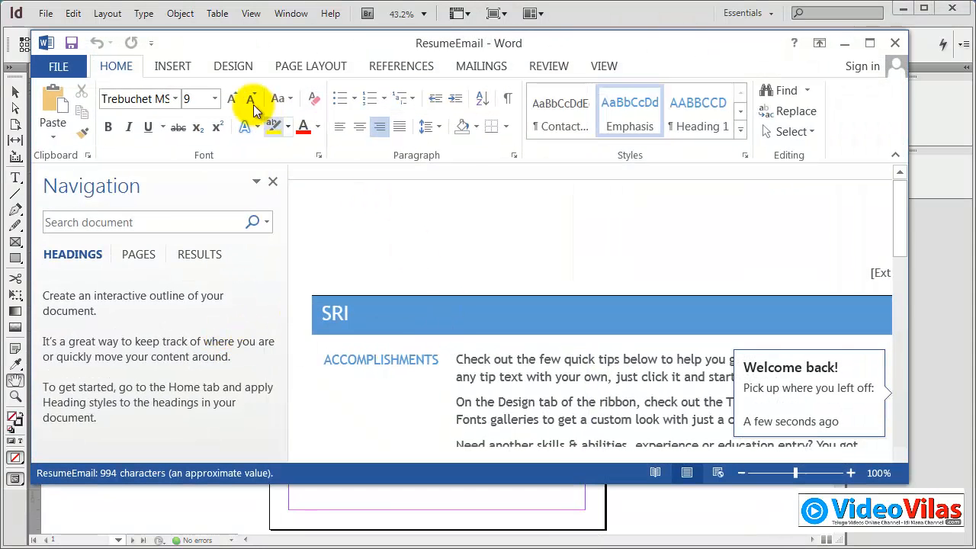
Step: In Word, copy the entire content of the ResumeEmail document and close it
triple_click(540, 375)
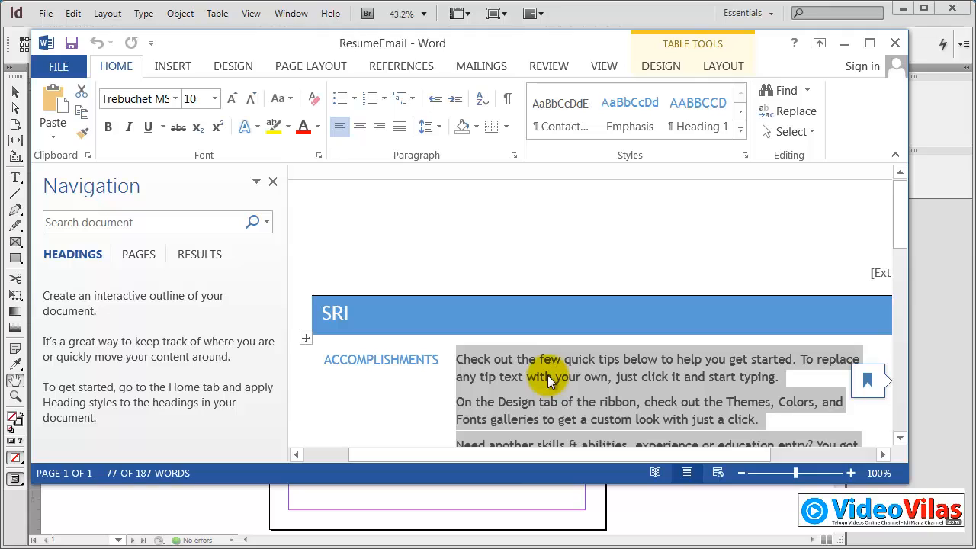
key(ctrl+a)
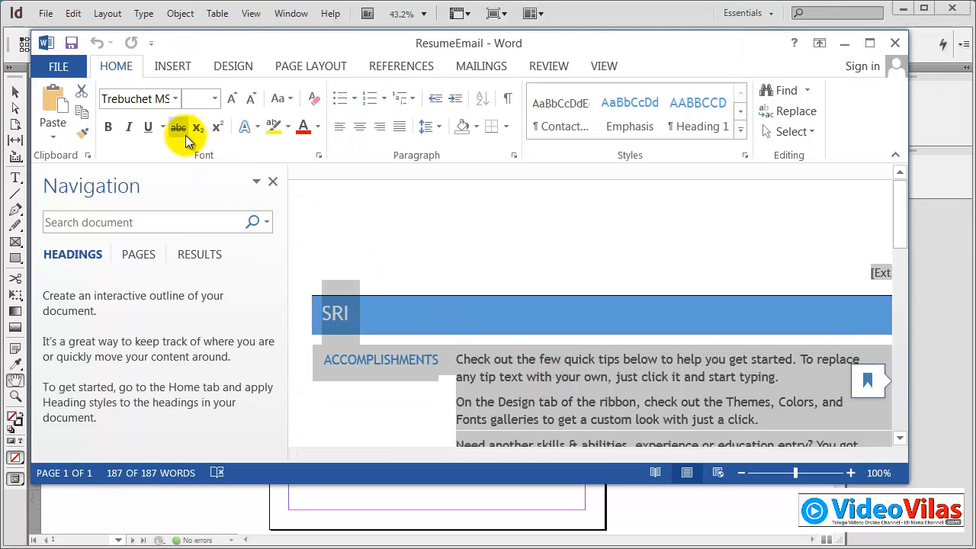
click(56, 138)
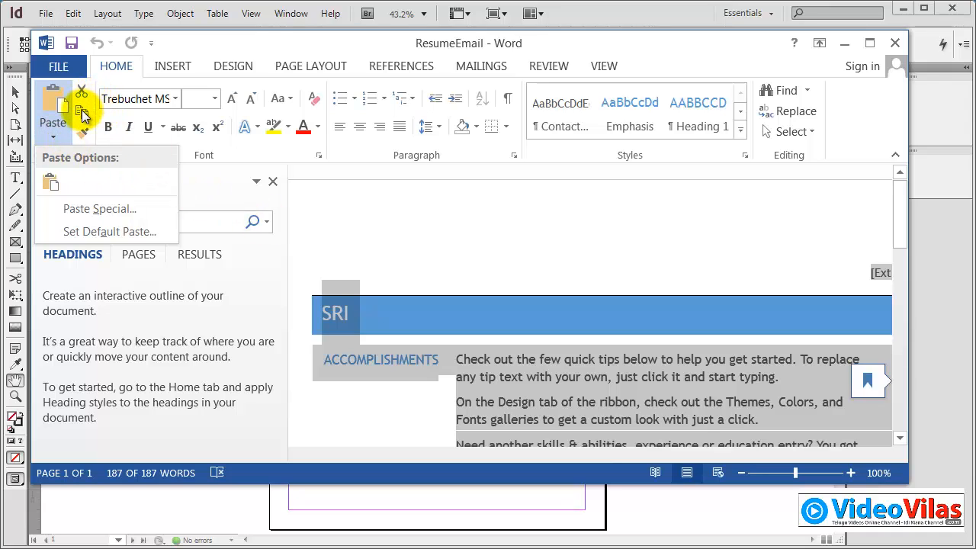
click(81, 113)
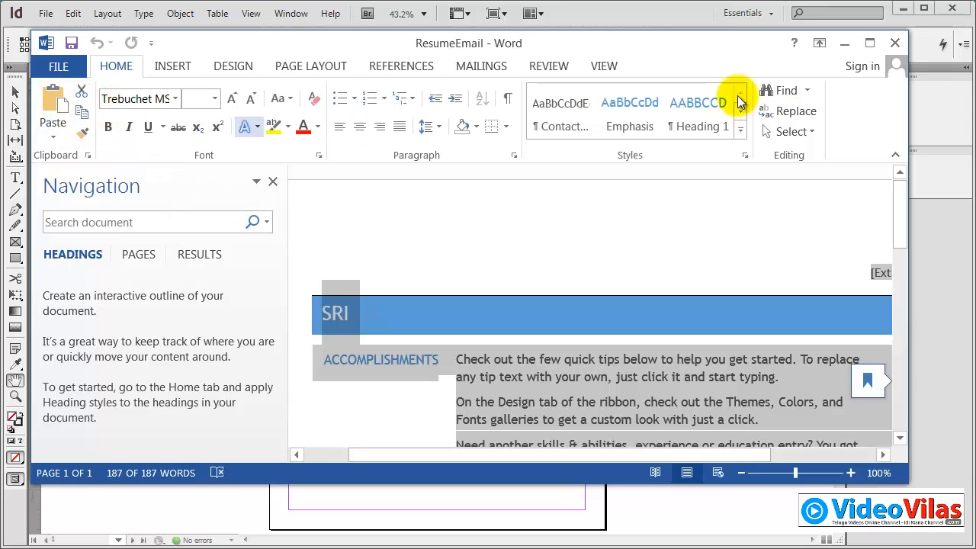
click(895, 42)
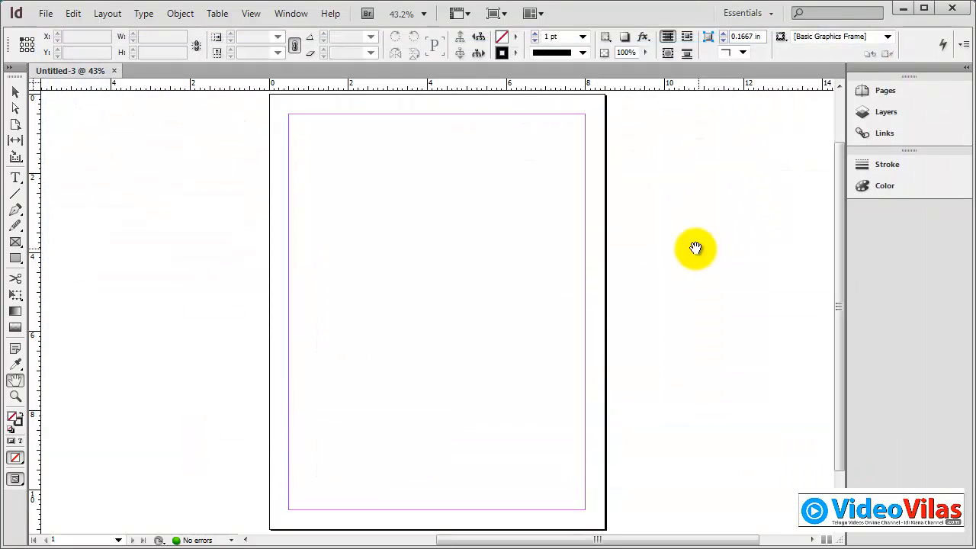
Step: Draw a text frame about 9.7 in tall on the InDesign page and paste the copied resume text into it
click(15, 178)
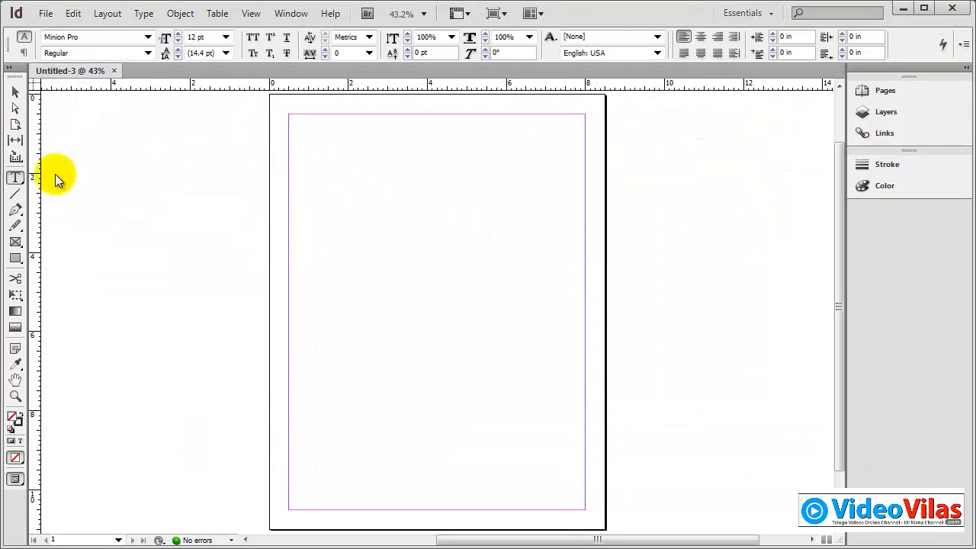
drag(181, 125, 566, 509)
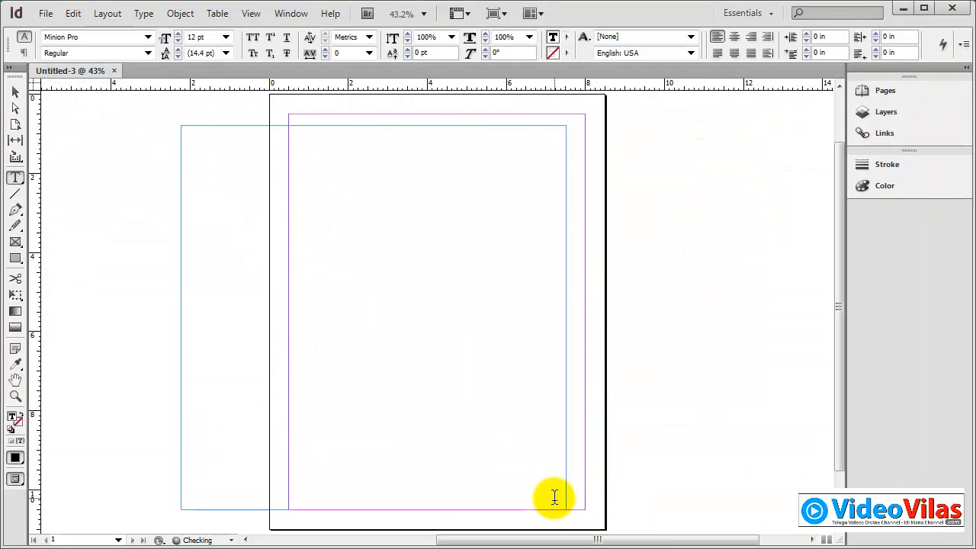
key(ctrl+v)
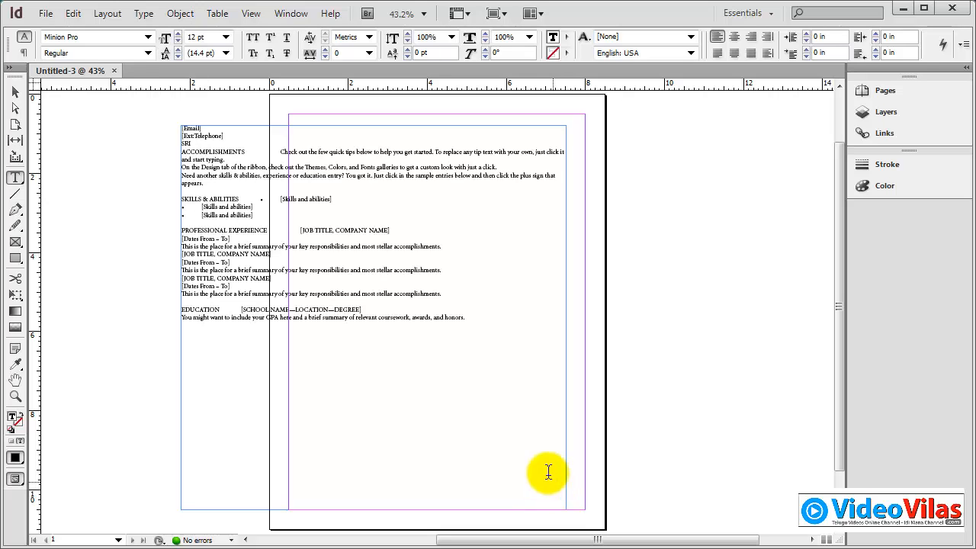
Step: Move the pasted text frame to the page's left margin and narrow it to the 7.5 in width between the margins
click(15, 91)
drag(202, 151, 309, 146)
drag(676, 312, 585, 309)
click(649, 323)
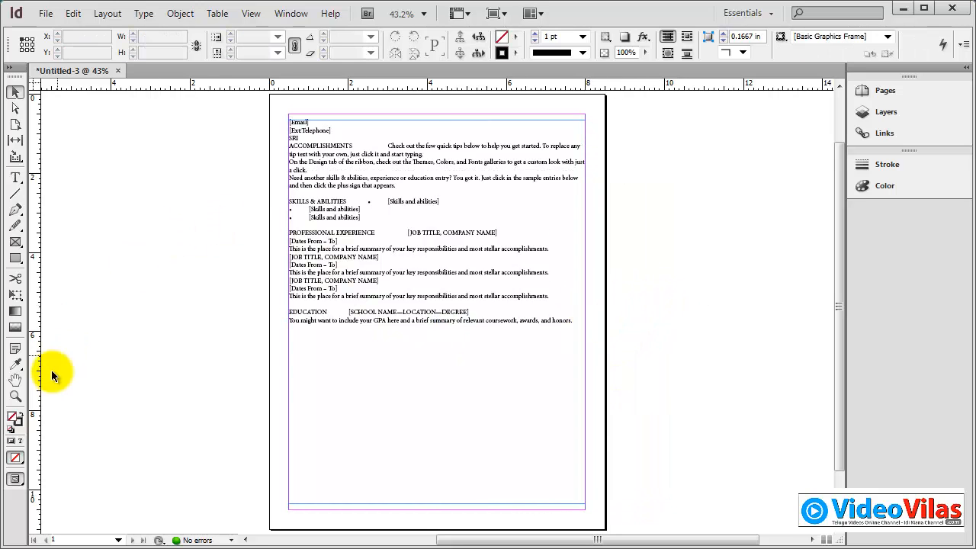
Step: Delete the pasted resume text frame from the page
click(15, 396)
drag(310, 138, 621, 349)
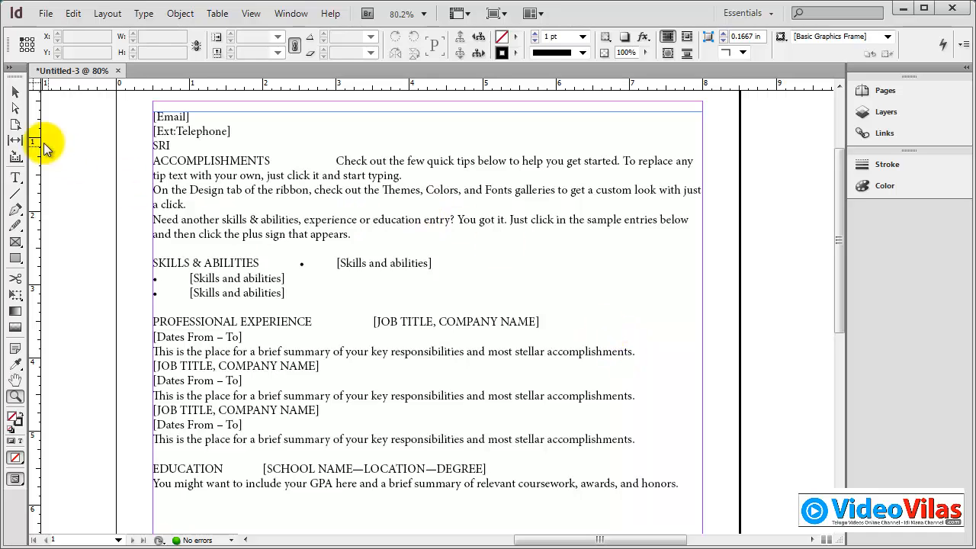
click(15, 92)
drag(161, 184, 281, 251)
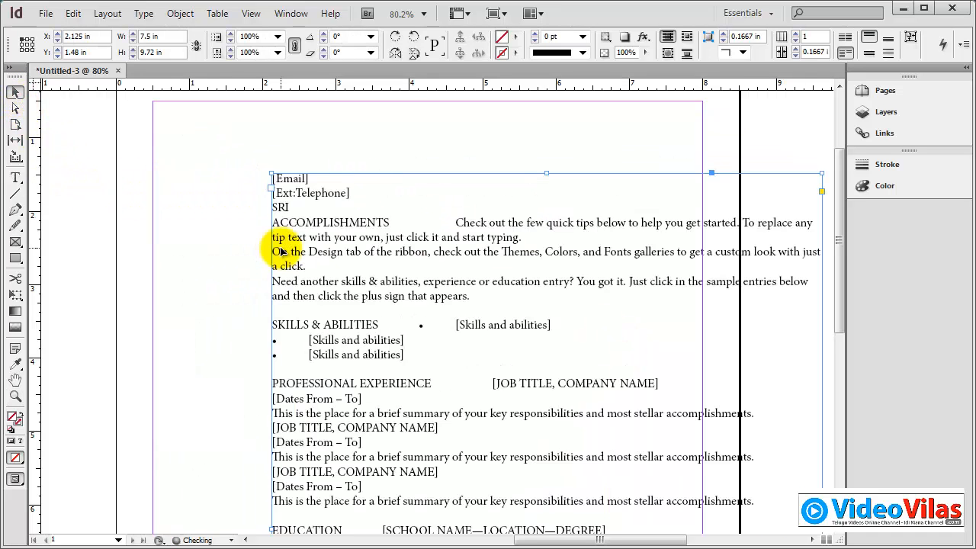
key(Delete)
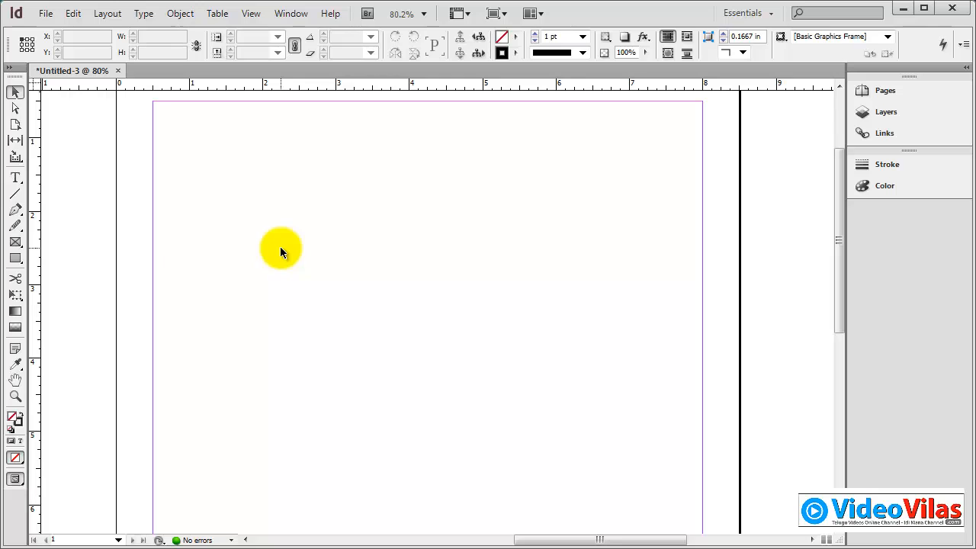
key(ctrl+0)
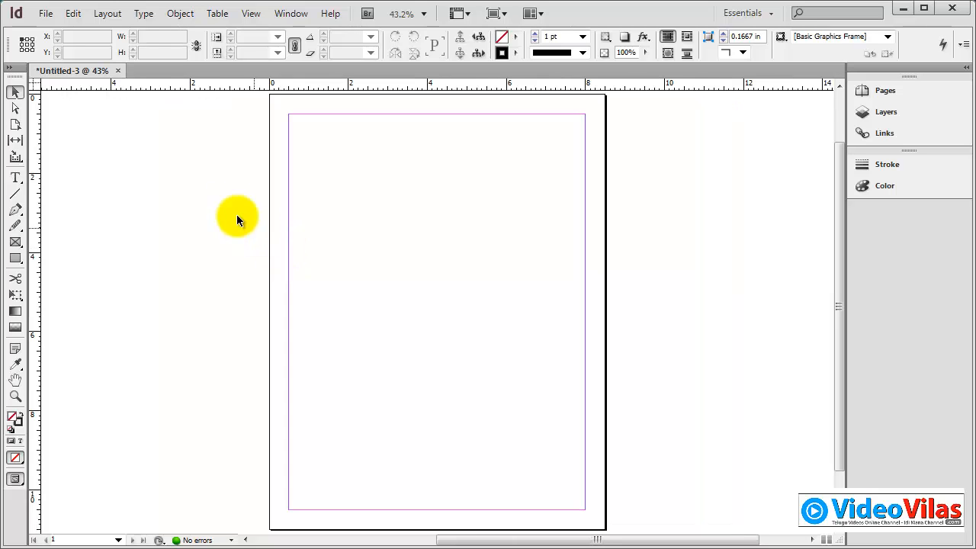
Step: Start placing a file and choose the ResumeEmail Word document on the Desktop
click(45, 14)
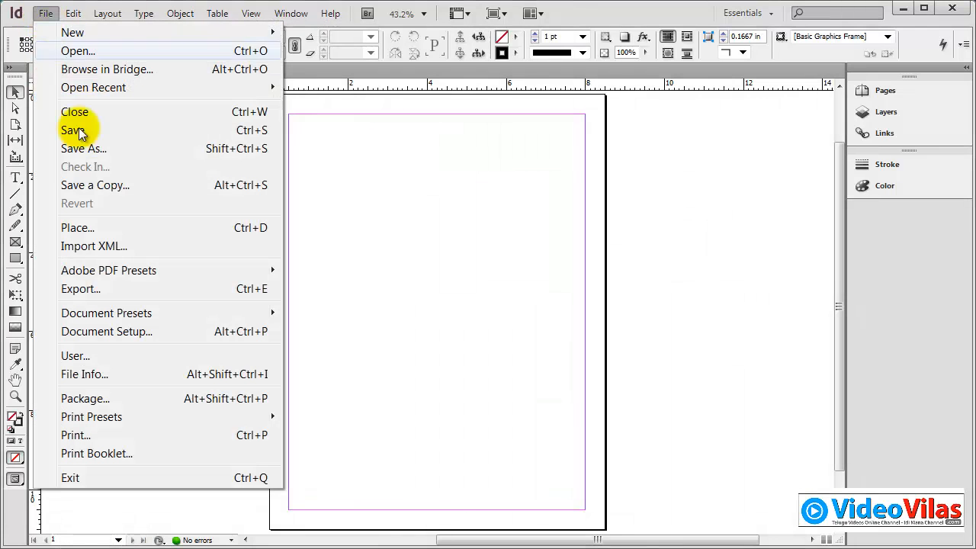
click(88, 230)
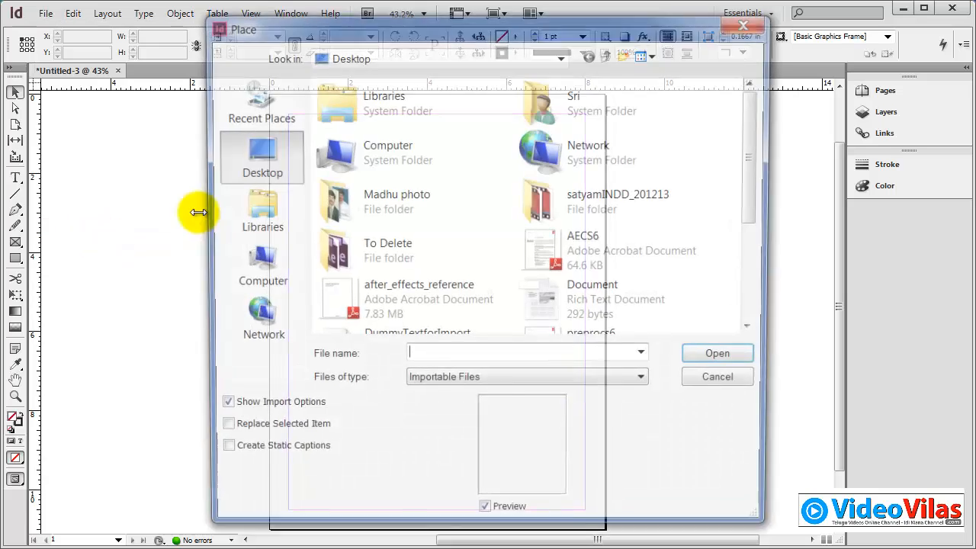
drag(517, 33, 441, 14)
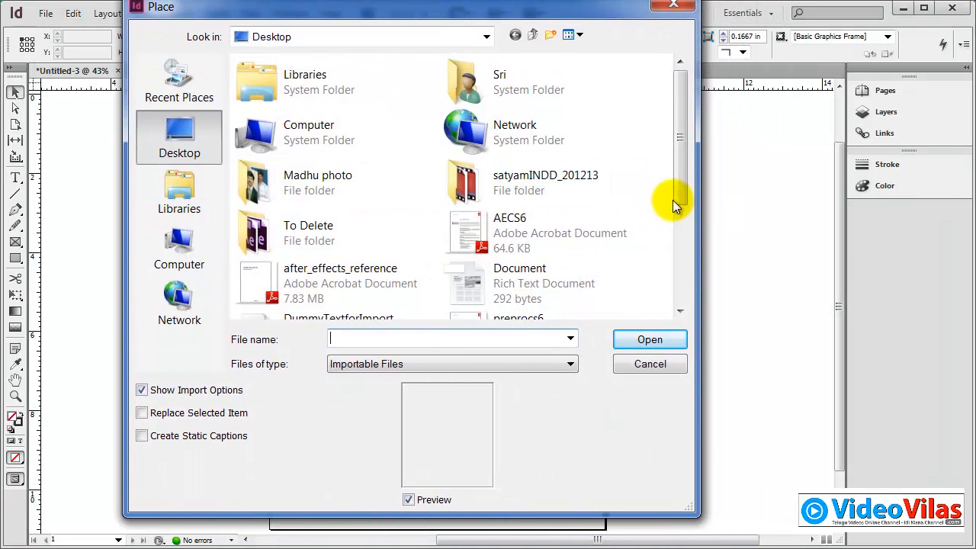
drag(683, 154, 696, 263)
click(294, 183)
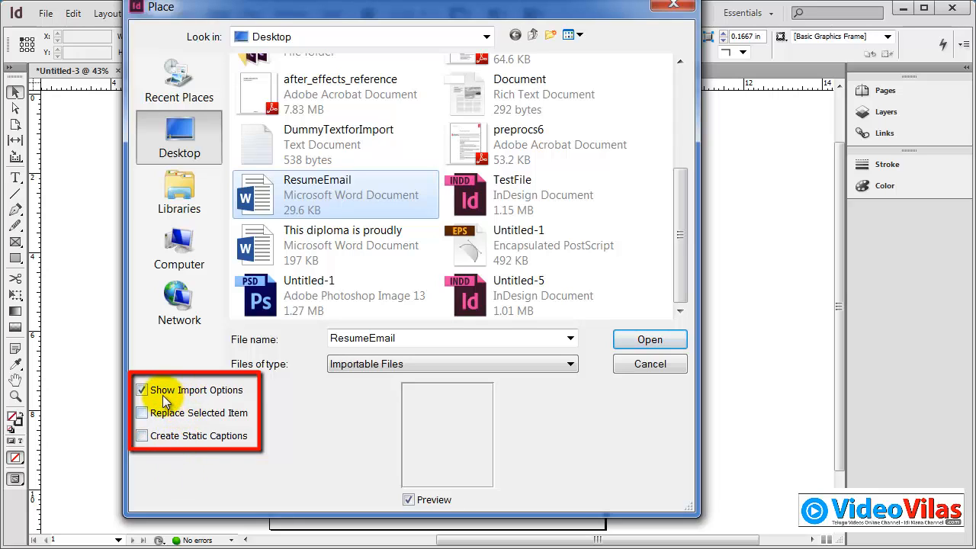
Step: Turn off Show Import Options and turn on Replace Selected Item for the file being placed
click(223, 392)
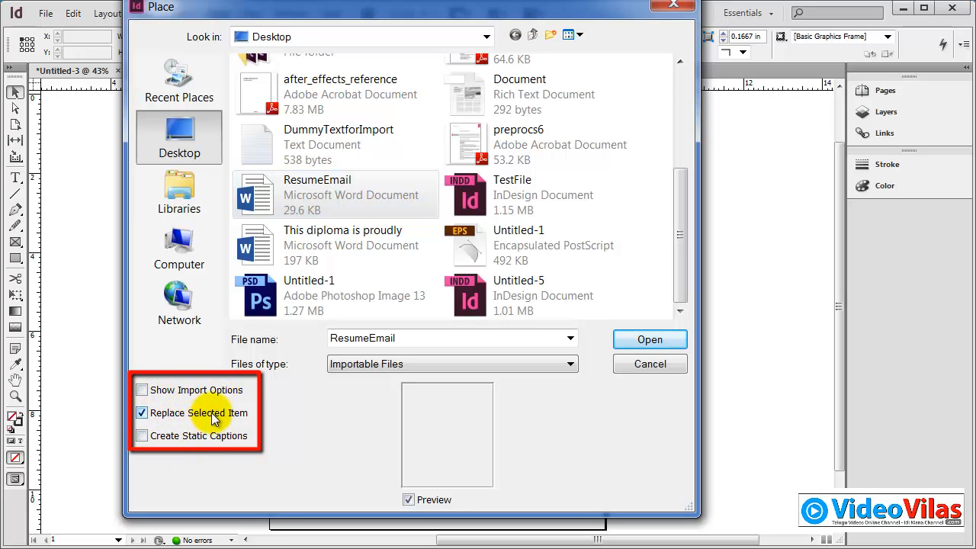
click(161, 419)
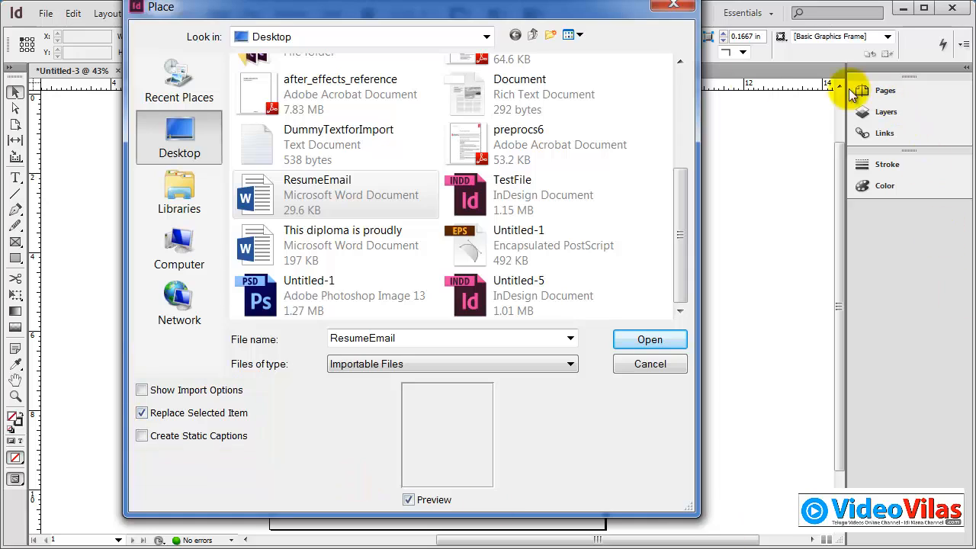
drag(631, 17, 571, 54)
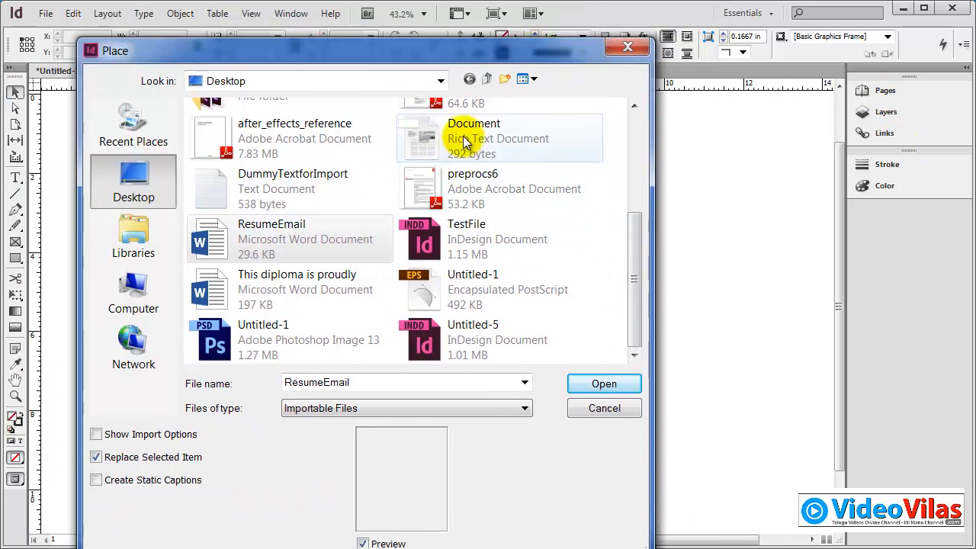
drag(467, 57, 218, 121)
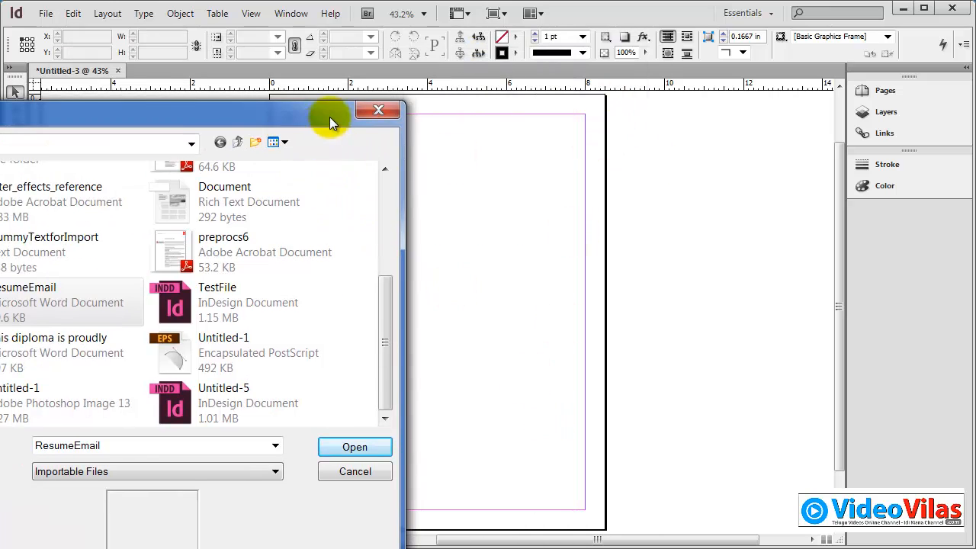
drag(329, 117, 527, 65)
key(shift)
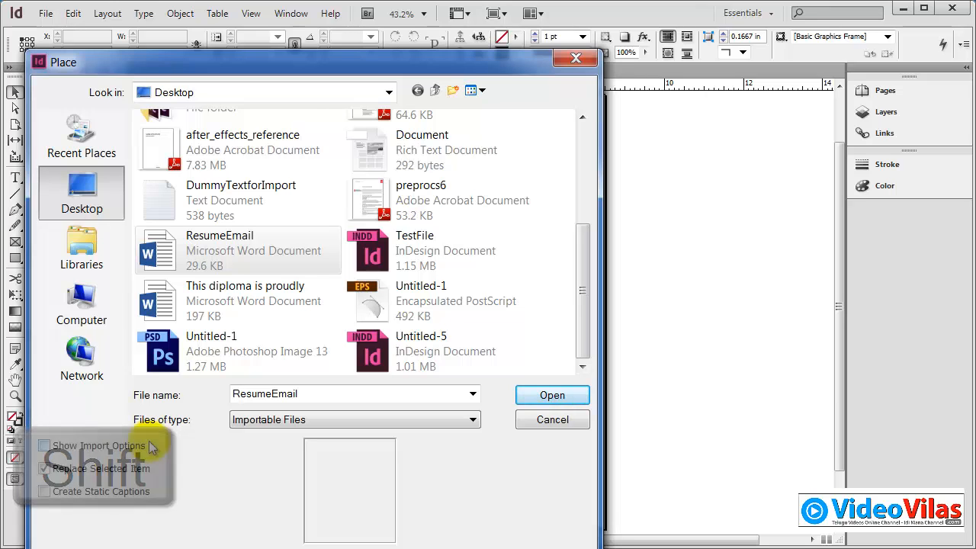
Step: Open the chosen file and flow its text between the margins, starting about 1.25 in below the page's upper edge
click(550, 395)
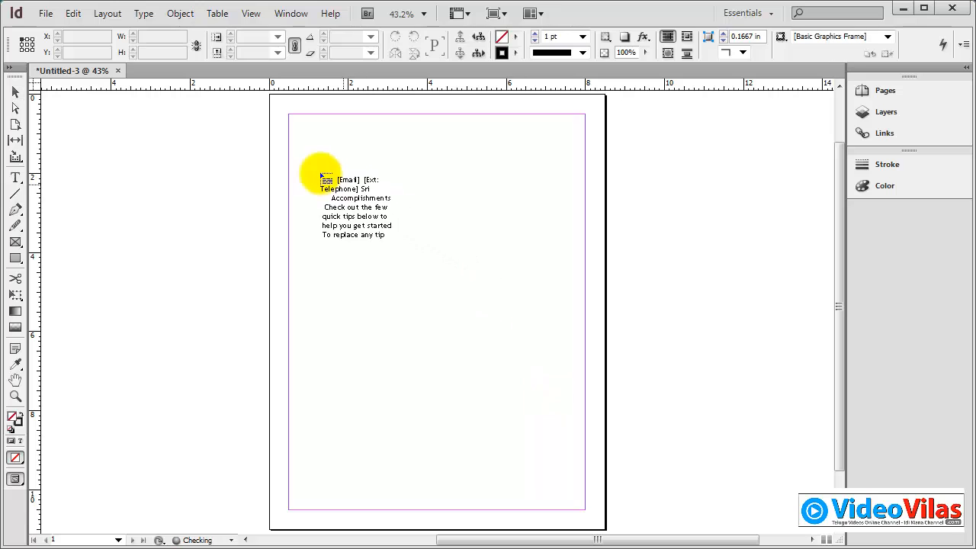
click(289, 144)
click(691, 220)
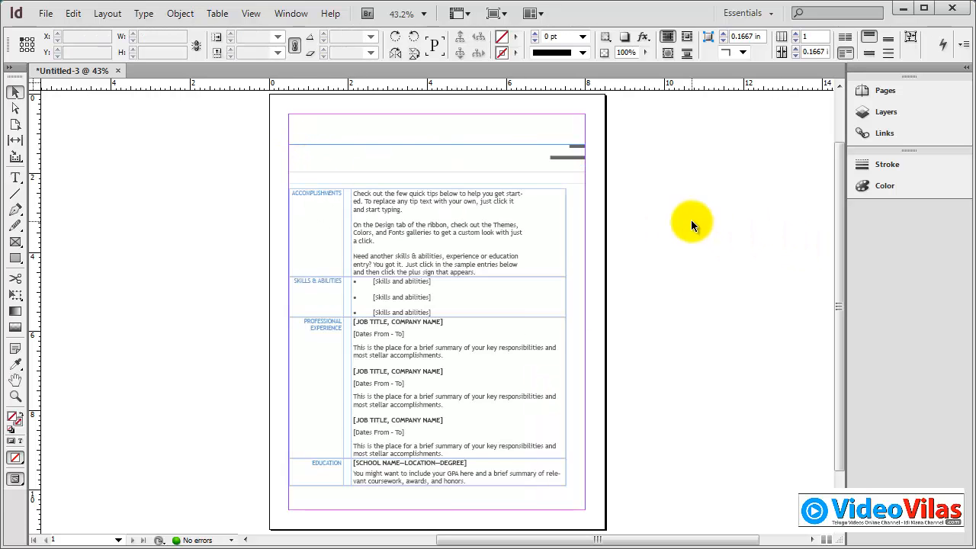
Step: Switch the page to Preview screen mode and examine the placed resume table up close
click(16, 396)
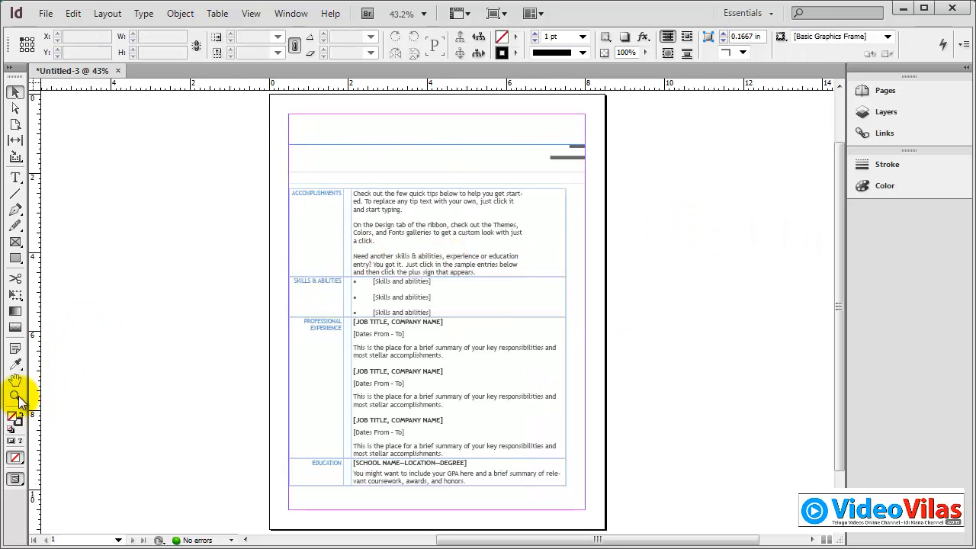
drag(344, 199, 647, 510)
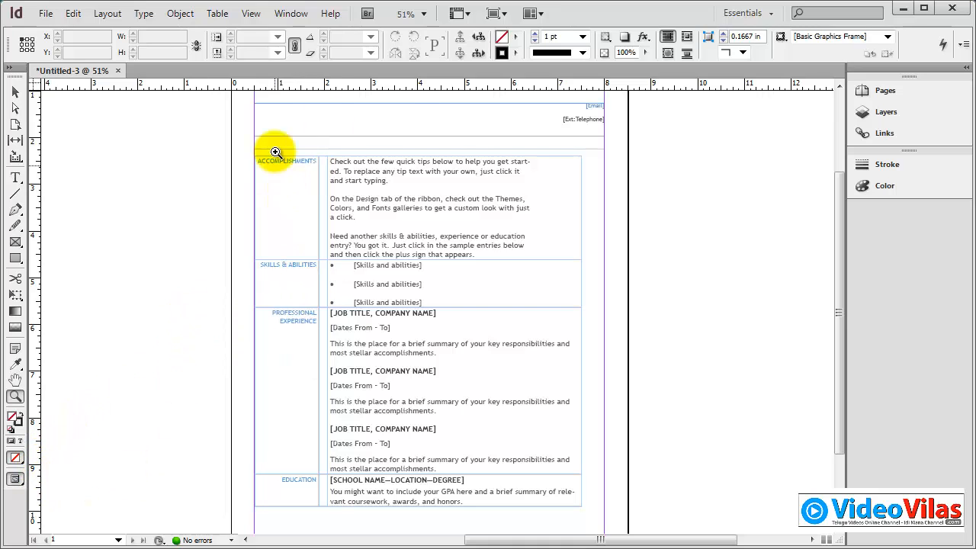
click(15, 479)
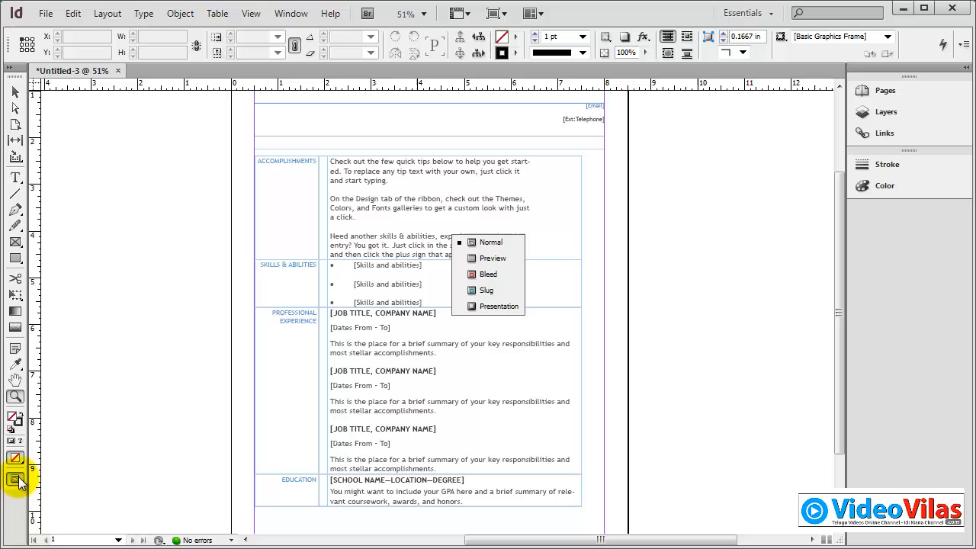
click(498, 260)
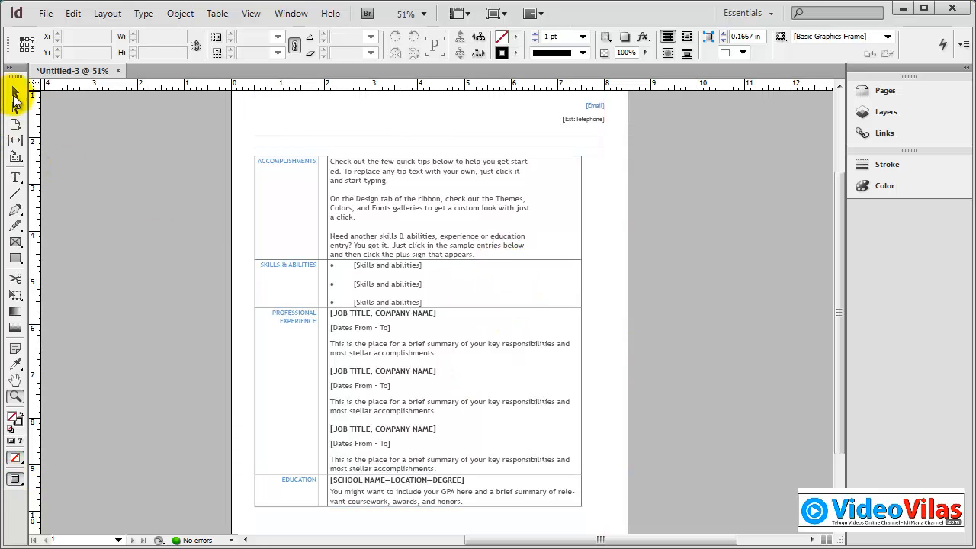
click(15, 92)
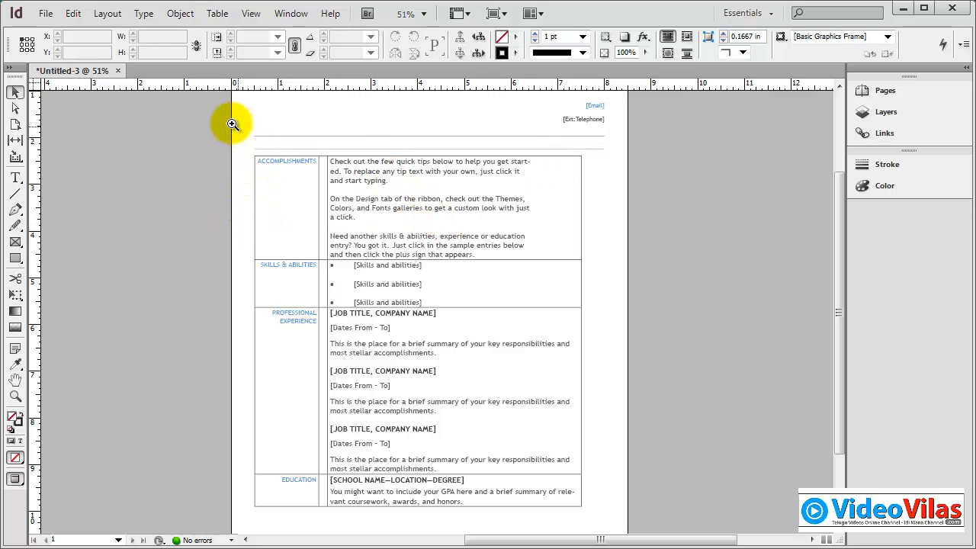
drag(232, 124, 648, 312)
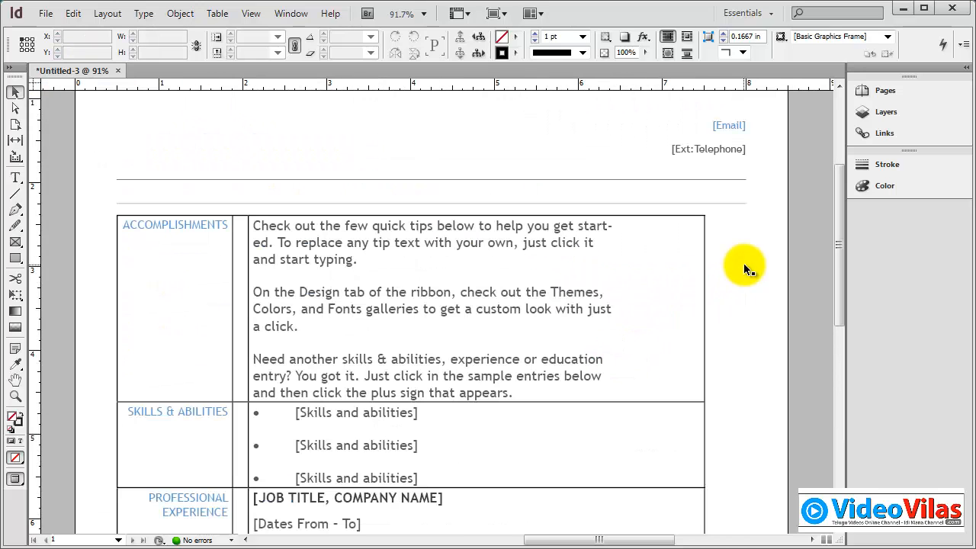
mouse_move(842, 230)
mouse_down()
mouse_move(844, 192)
mouse_move(865, 407)
mouse_move(856, 242)
mouse_up()
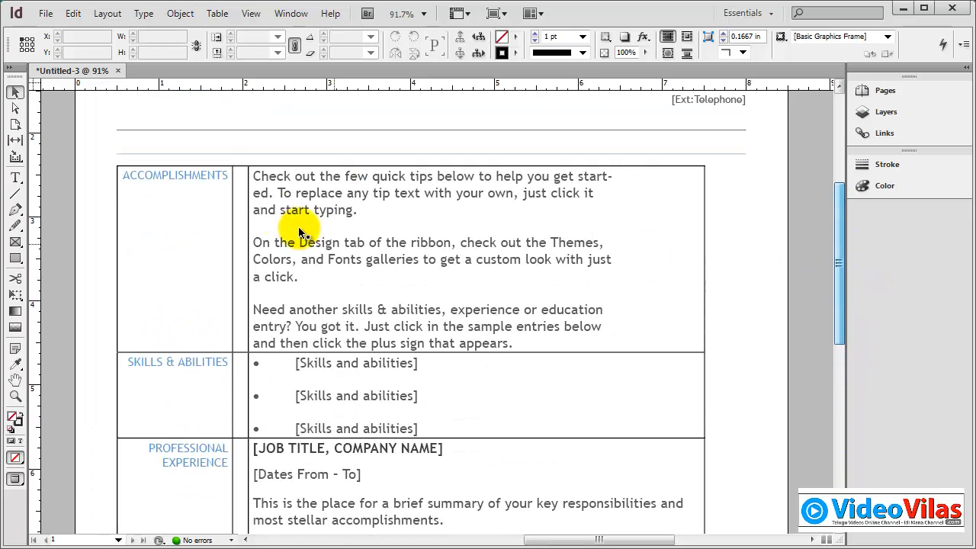
Step: Replace the first paragraph of the Accomplishments text with "dsfsafdas"
triple_click(283, 191)
click(366, 211)
drag(366, 212, 261, 175)
text(dsfsafdasOn the Design tab of the ribbon, check out the)
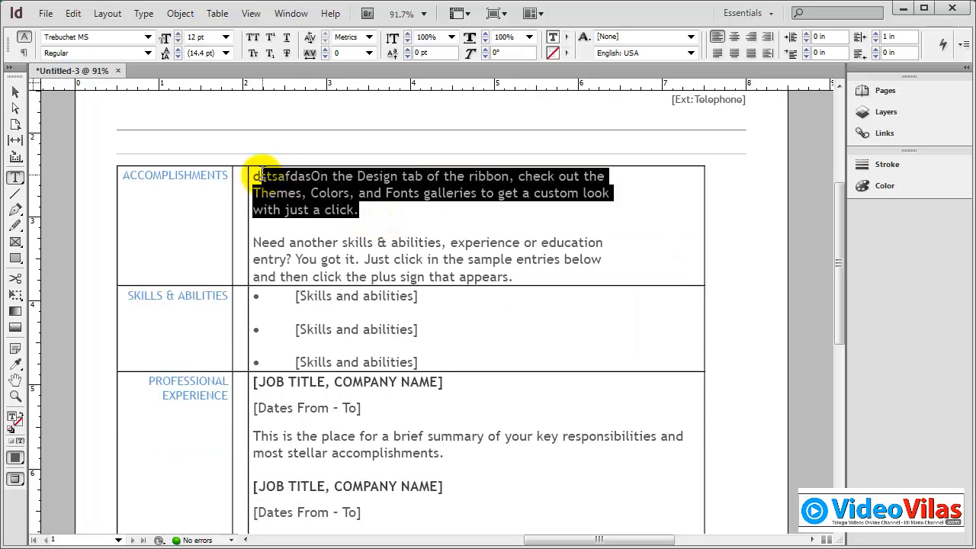
Step: Delete all remaining text from the table cell beside the Accomplishments heading
key(BackSpace)
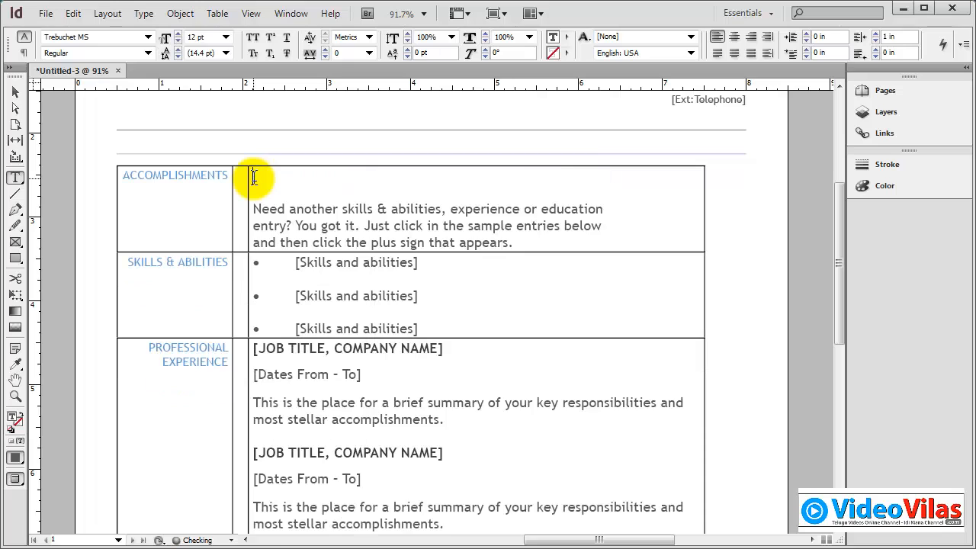
key(shift+Down)
key(shift+Down)
key(shift+Down)
key(shift+Down)
key(BackSpace)
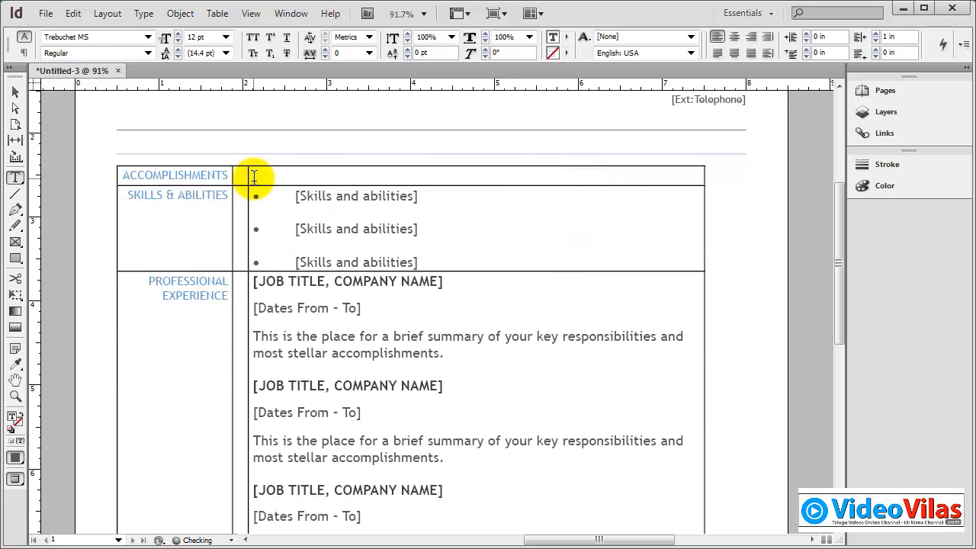
Step: Close the resume document without saving and create a new document with the default settings
click(119, 71)
click(429, 393)
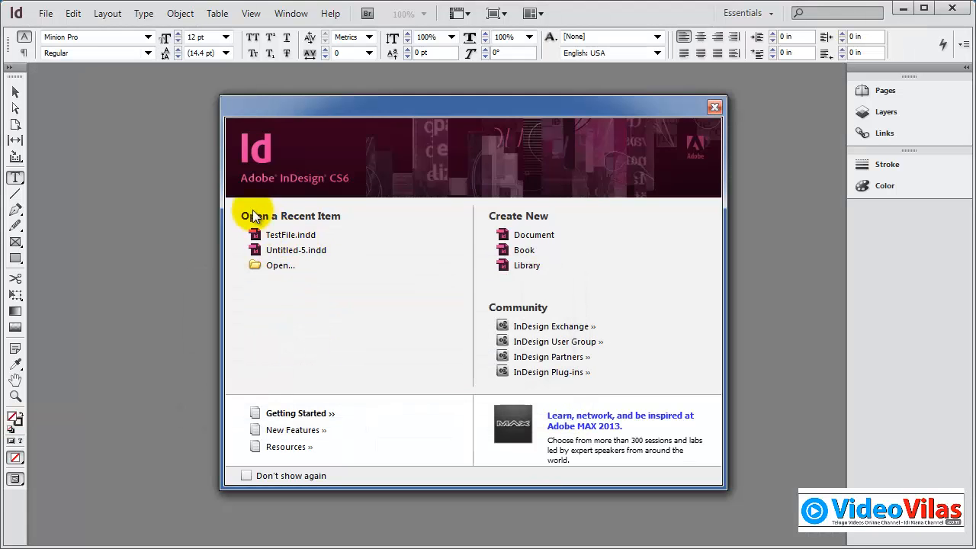
click(508, 232)
click(639, 122)
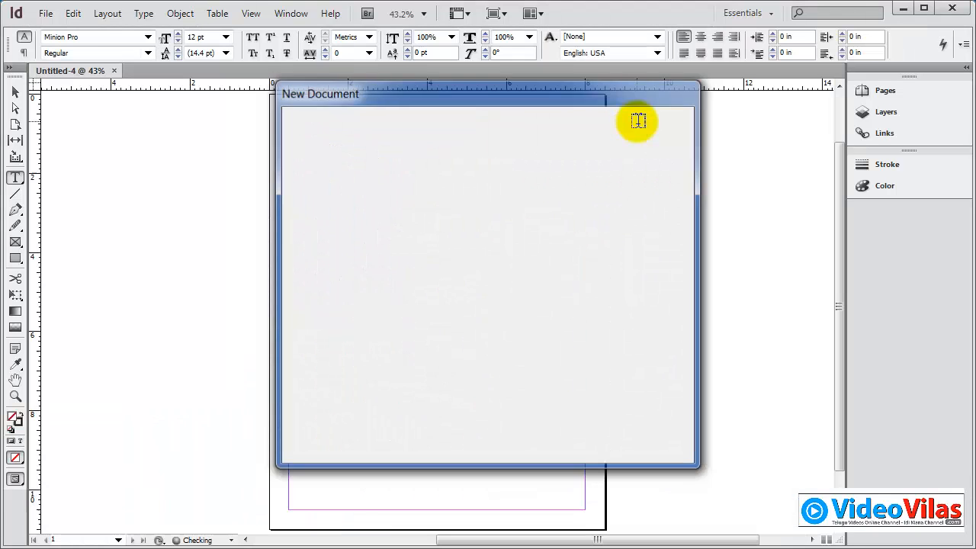
click(46, 13)
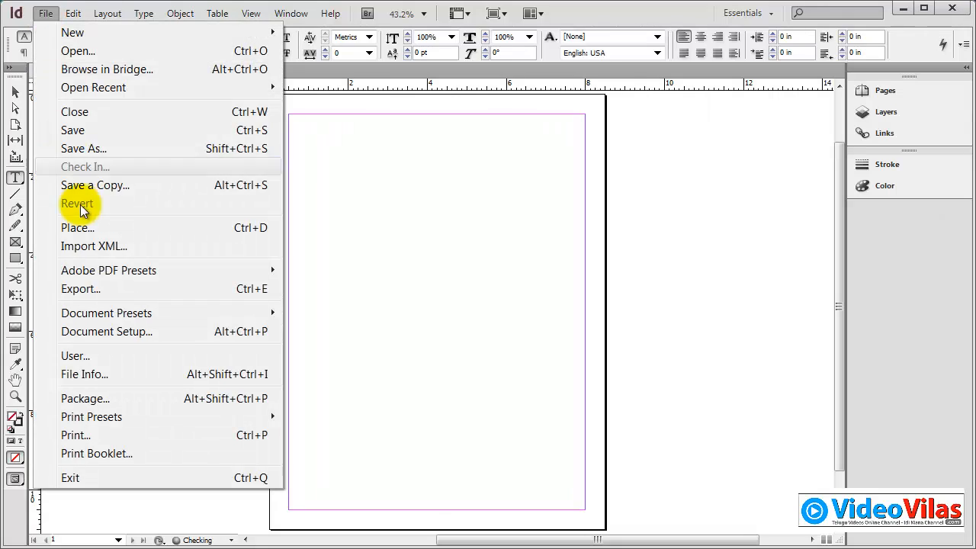
click(79, 228)
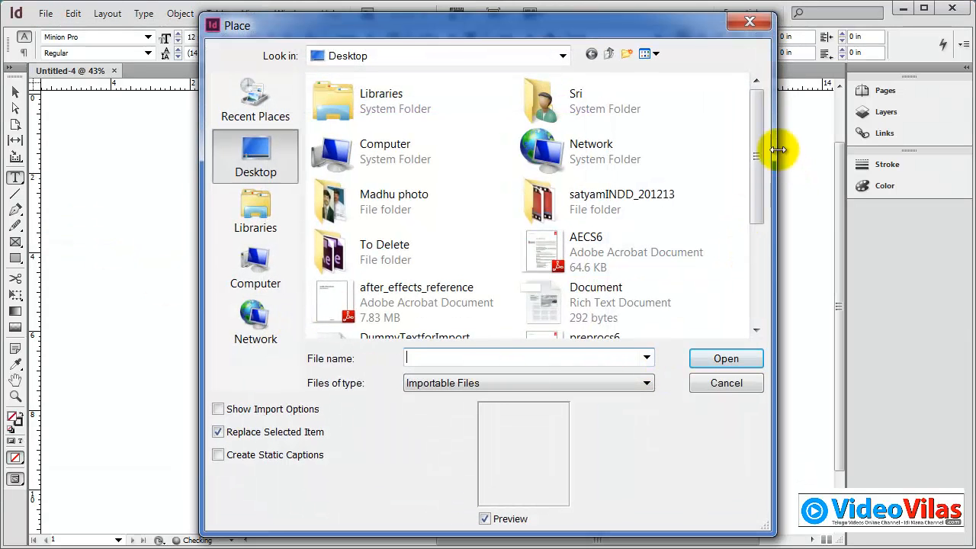
drag(763, 138, 761, 255)
click(340, 211)
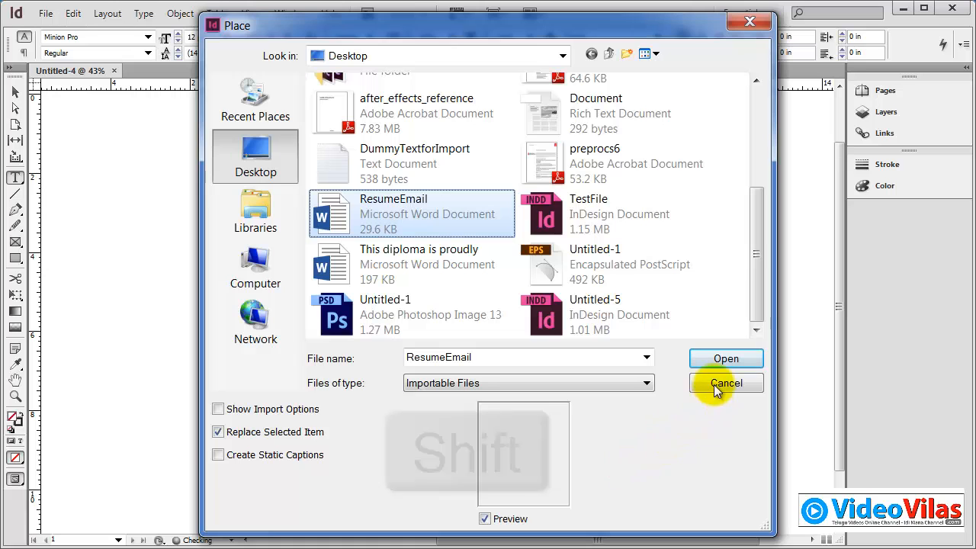
shift+click(719, 358)
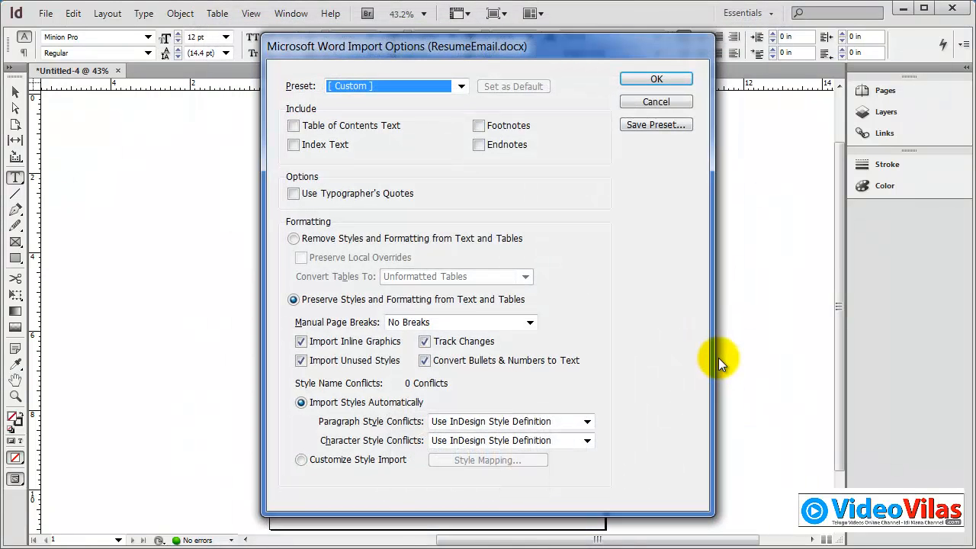
click(641, 102)
Step: Place the ResumeEmail Word document from the Desktop with Show Import Options turned on
click(45, 13)
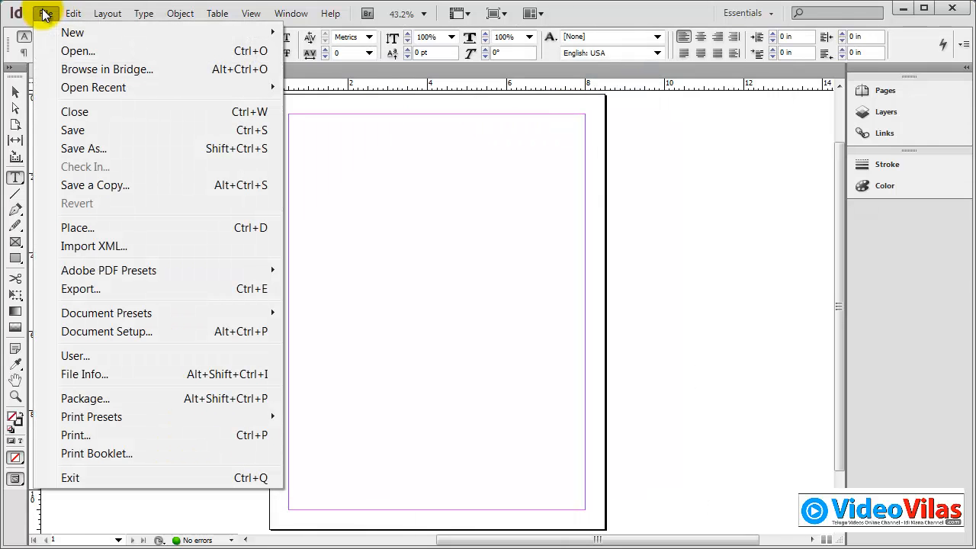
click(71, 228)
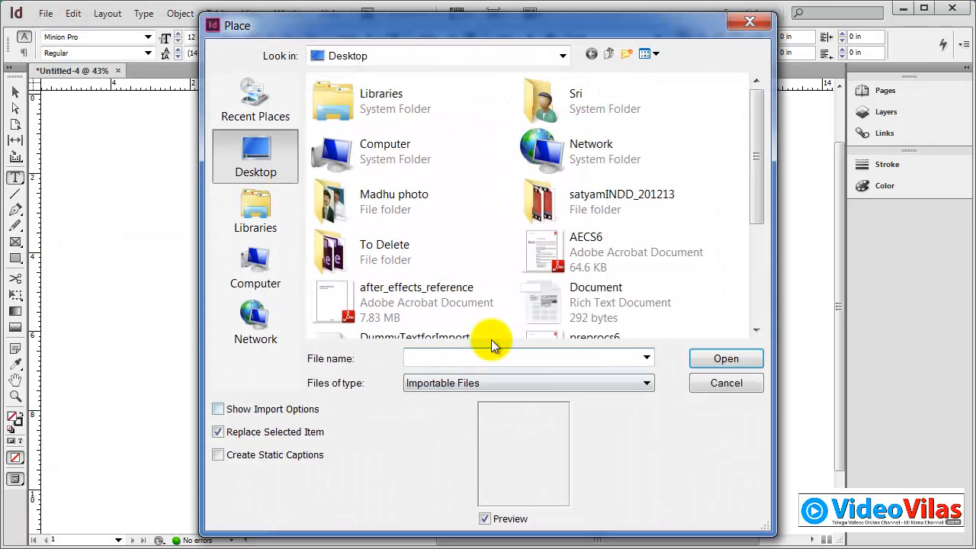
drag(748, 163, 761, 296)
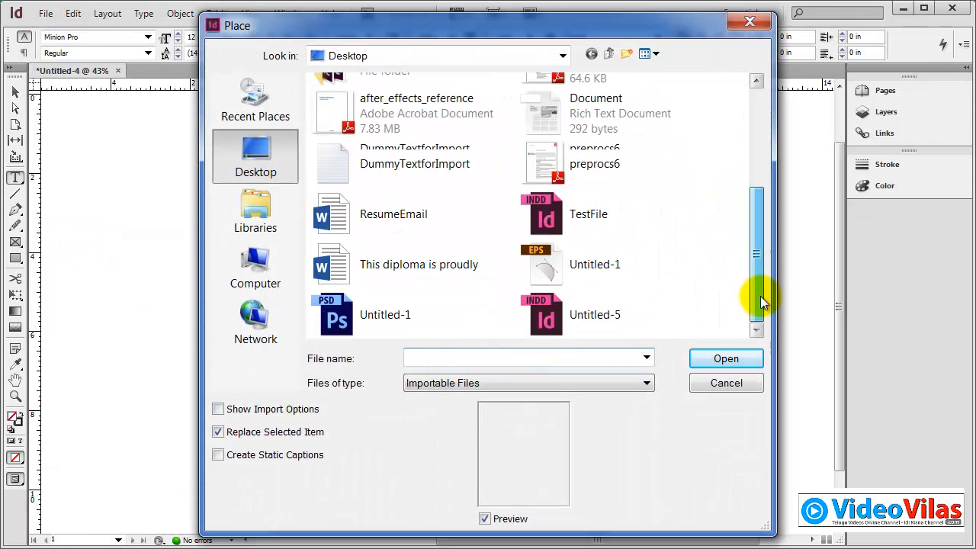
click(341, 229)
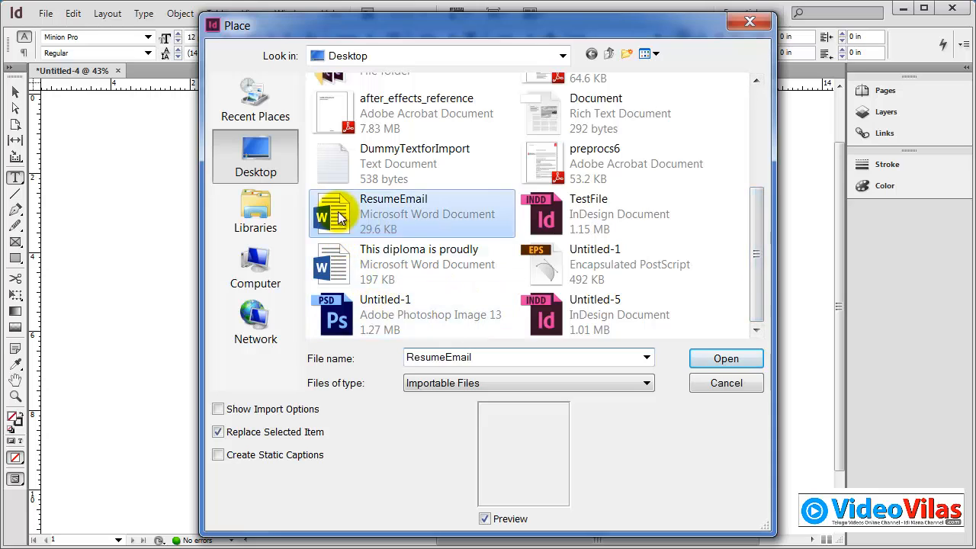
click(255, 412)
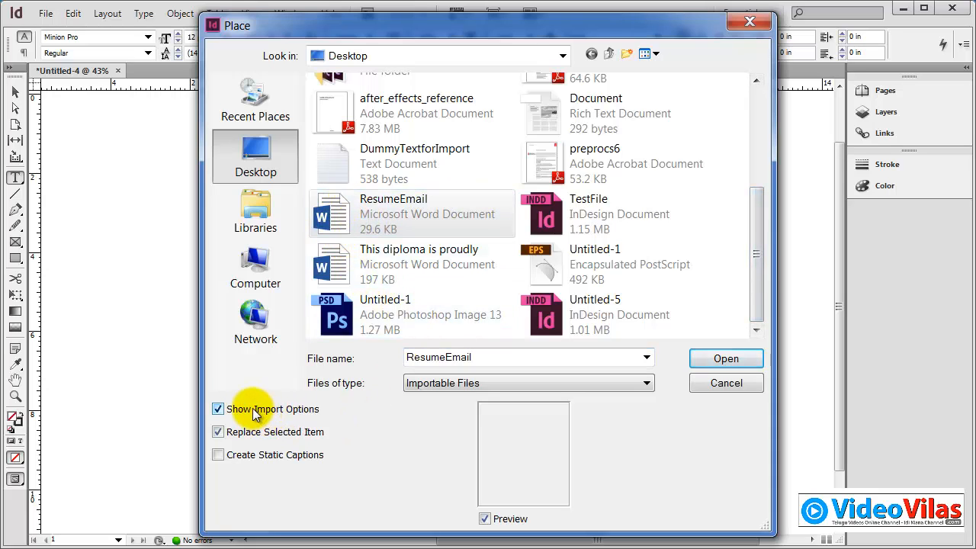
click(720, 359)
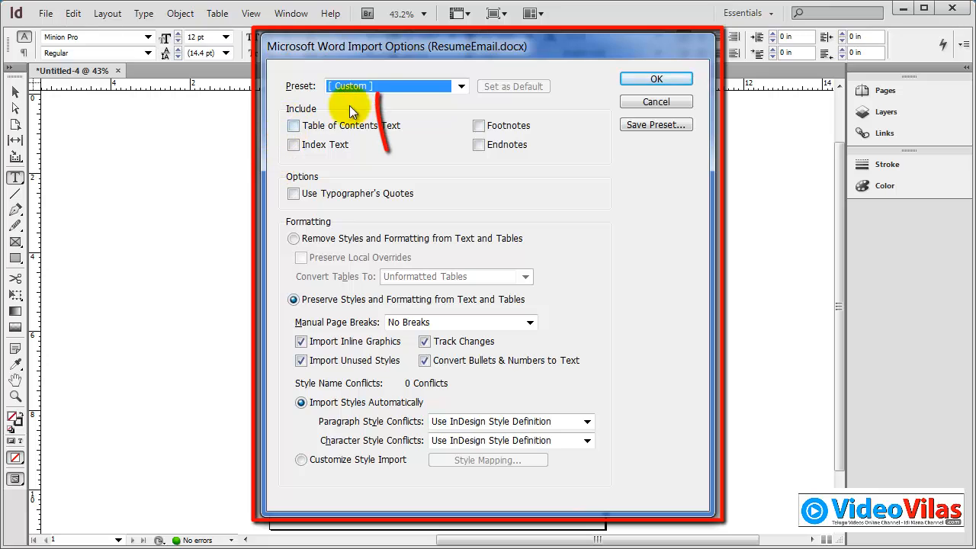
Step: View the presets available in the Microsoft Word Import Options
click(374, 86)
click(372, 87)
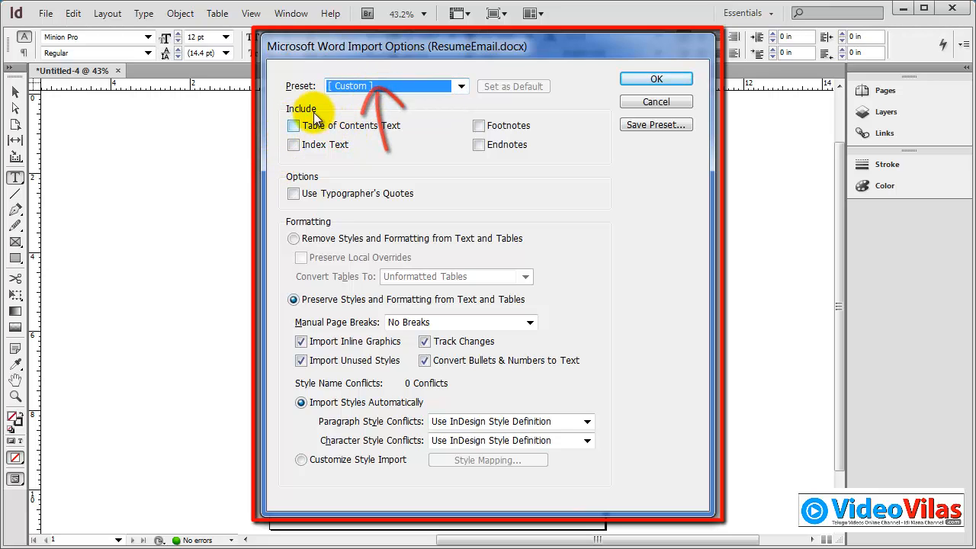
click(365, 88)
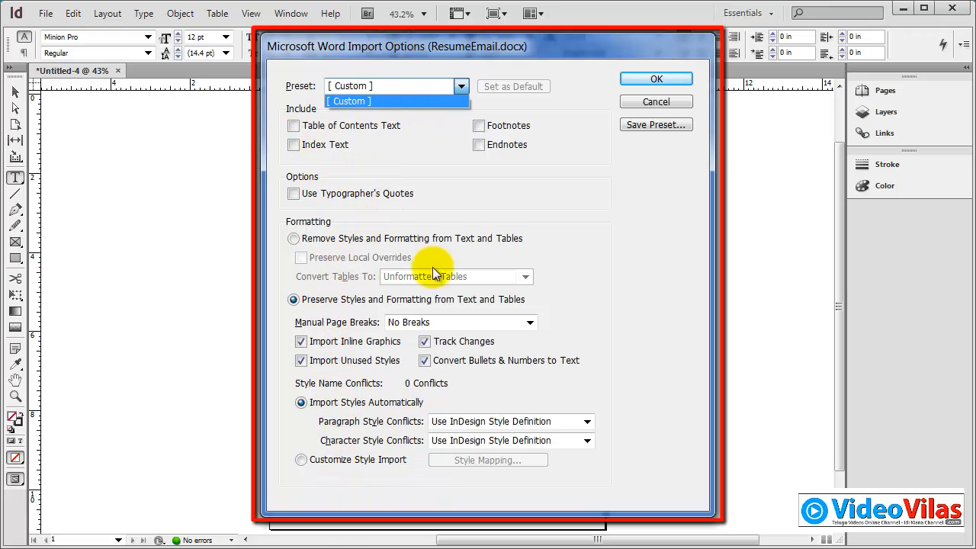
click(638, 127)
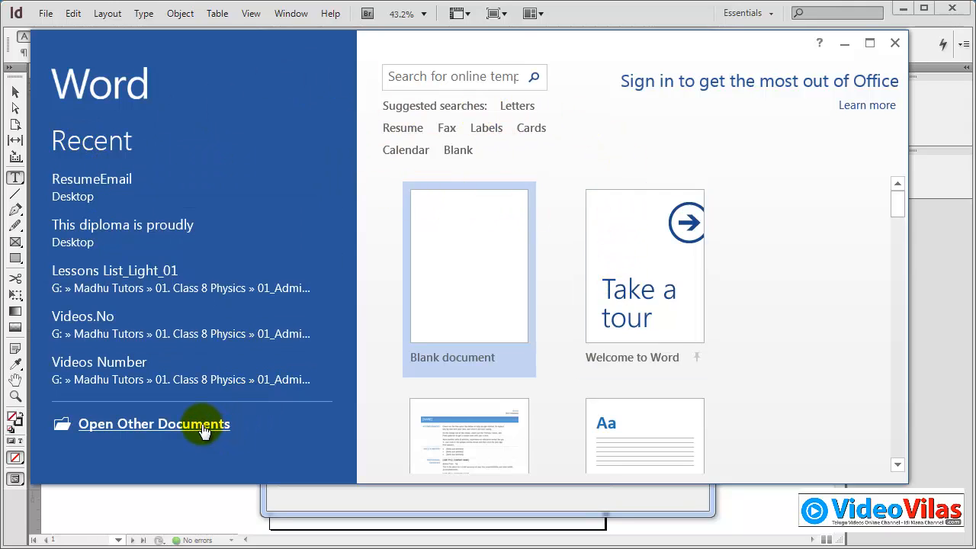
Step: Switch to Word and create a blank document from the start screen
scroll(755, 221, down, 1)
scroll(756, 221, up, 1)
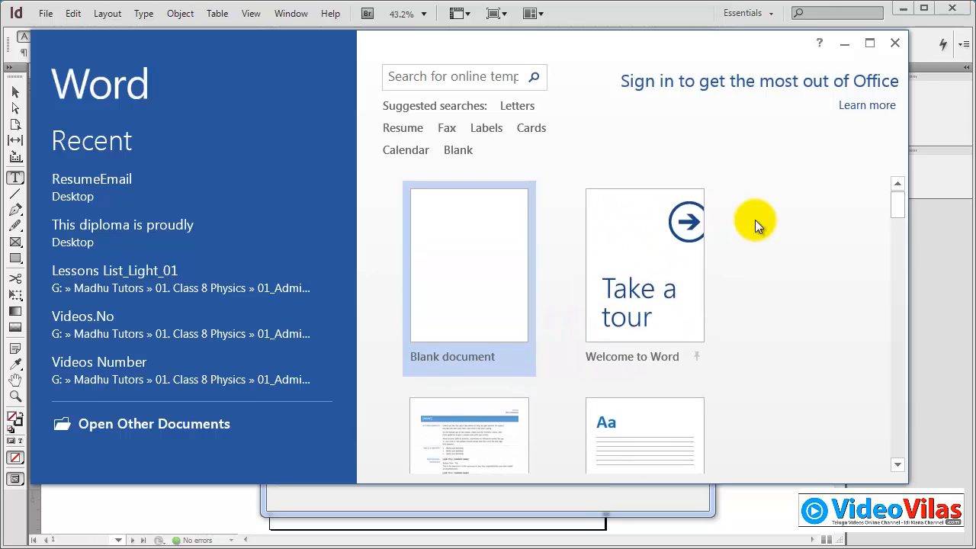
scroll(755, 219, down, 1)
scroll(755, 220, up, 1)
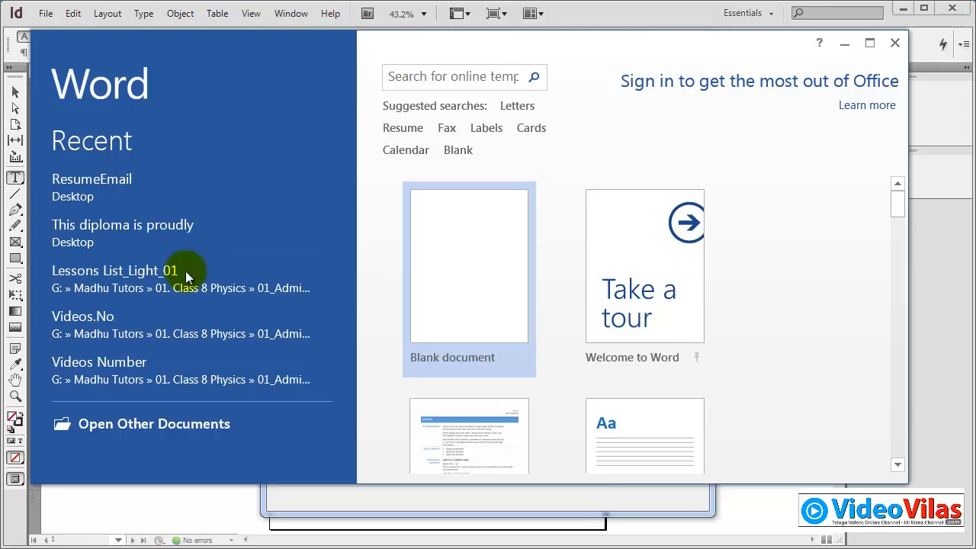
click(492, 222)
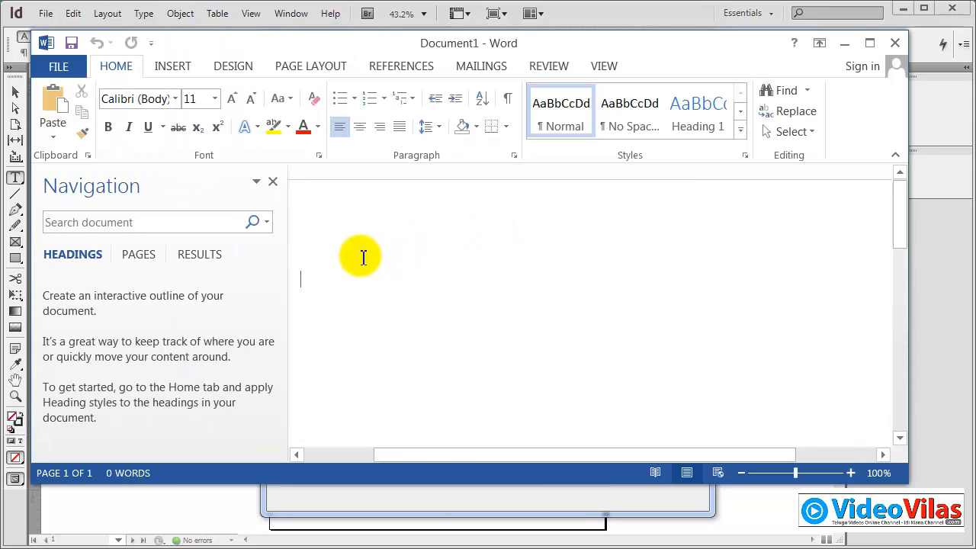
Step: Look through Word's insert commands and its gallery of built-in footers without inserting one
click(164, 69)
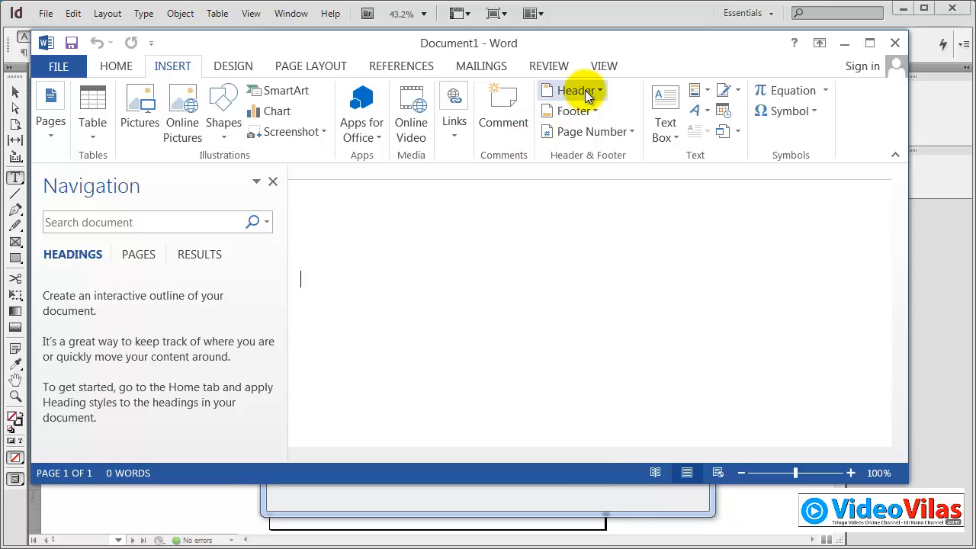
click(588, 111)
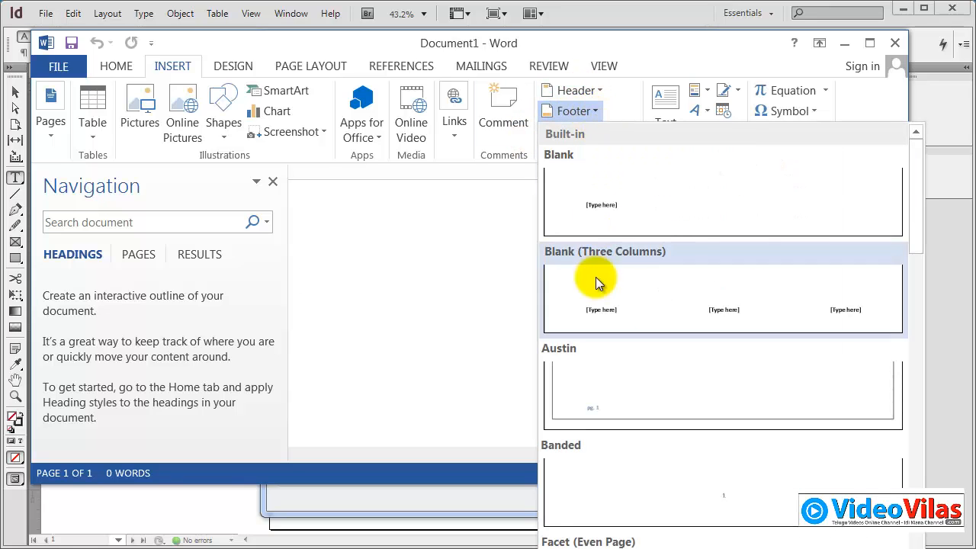
click(463, 241)
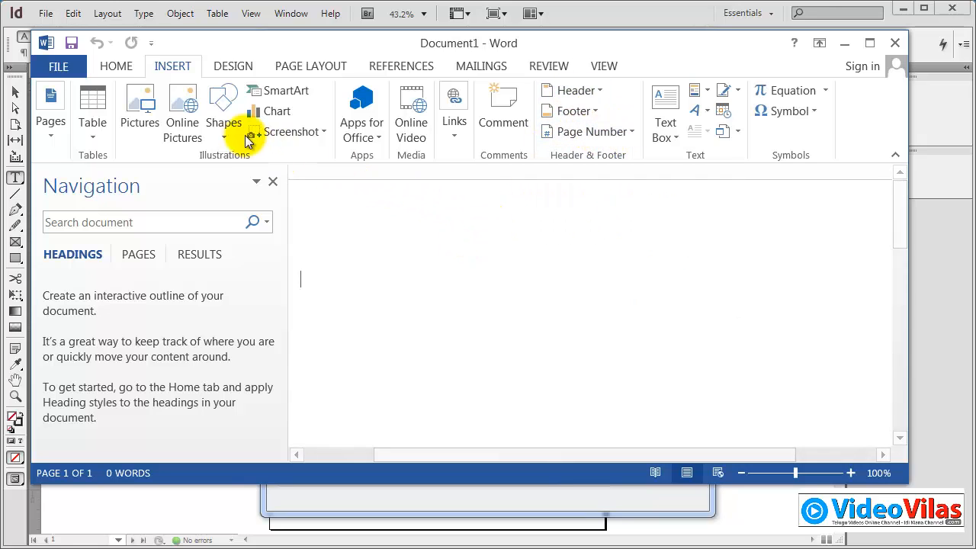
Step: Review Word's table of contents, footnote, endnote and index commands, including the built-in table of contents styles, without inserting any
click(401, 65)
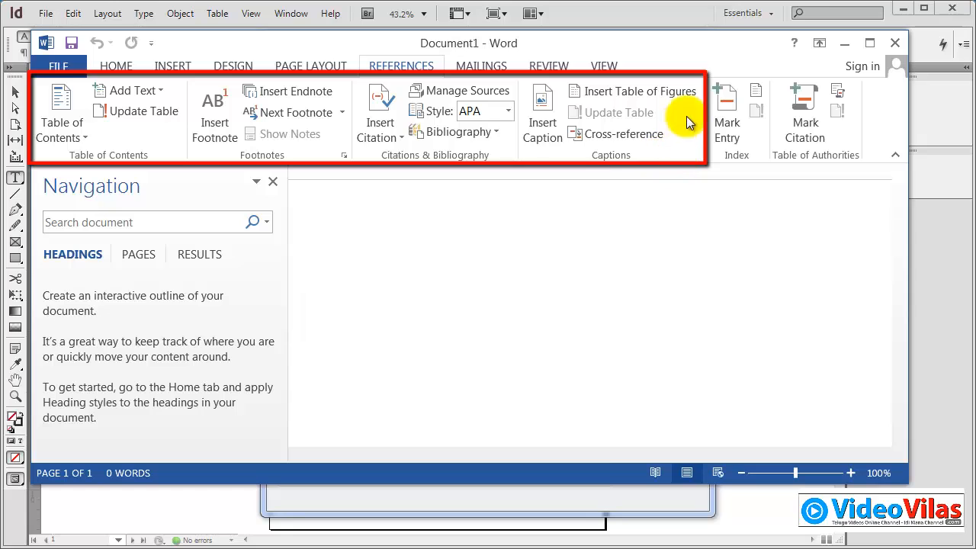
click(84, 135)
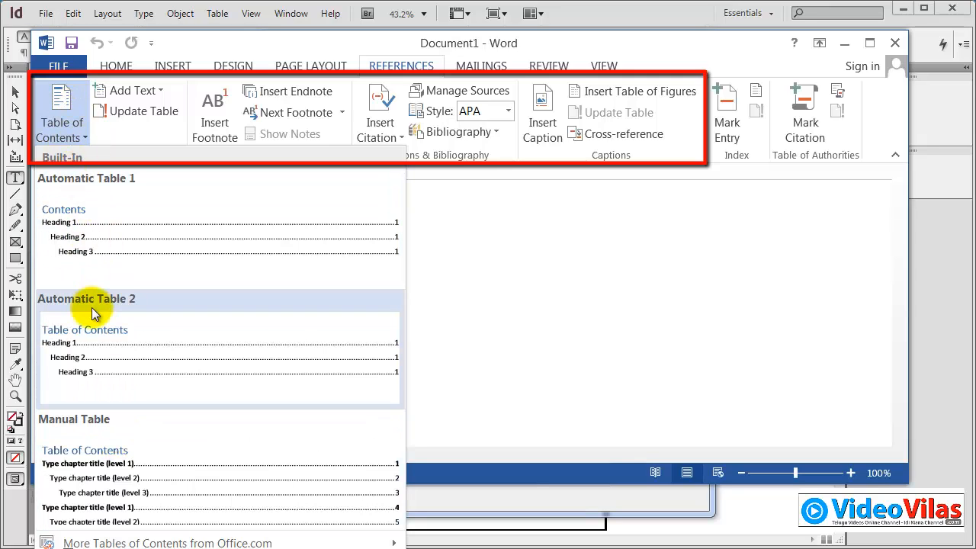
click(534, 244)
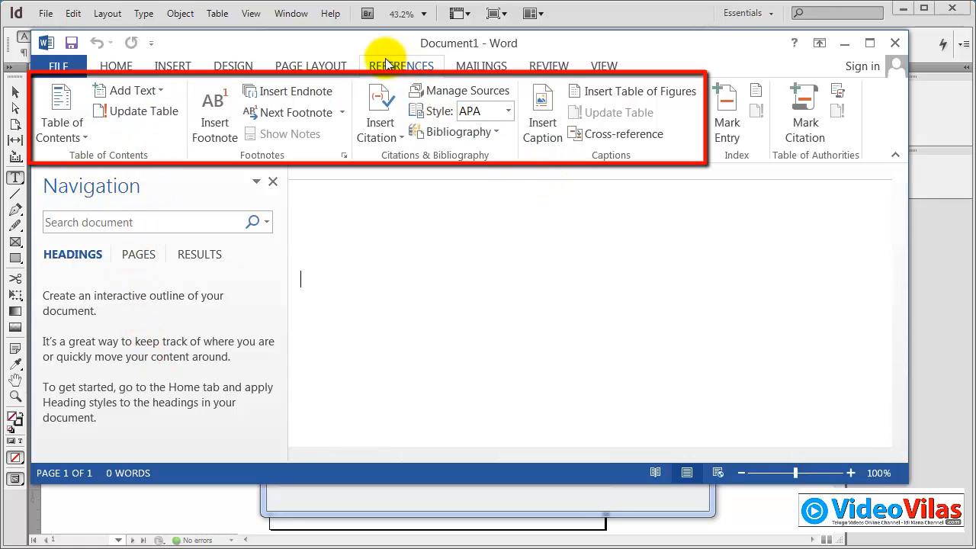
click(114, 67)
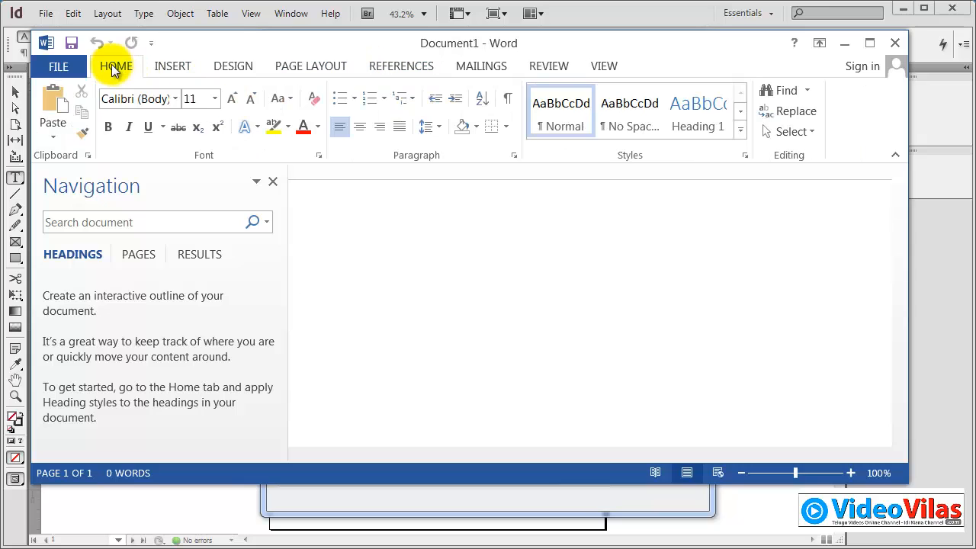
Step: Close Word and include table of contents text, index text, footnotes and endnotes in the ResumeEmail import
click(892, 45)
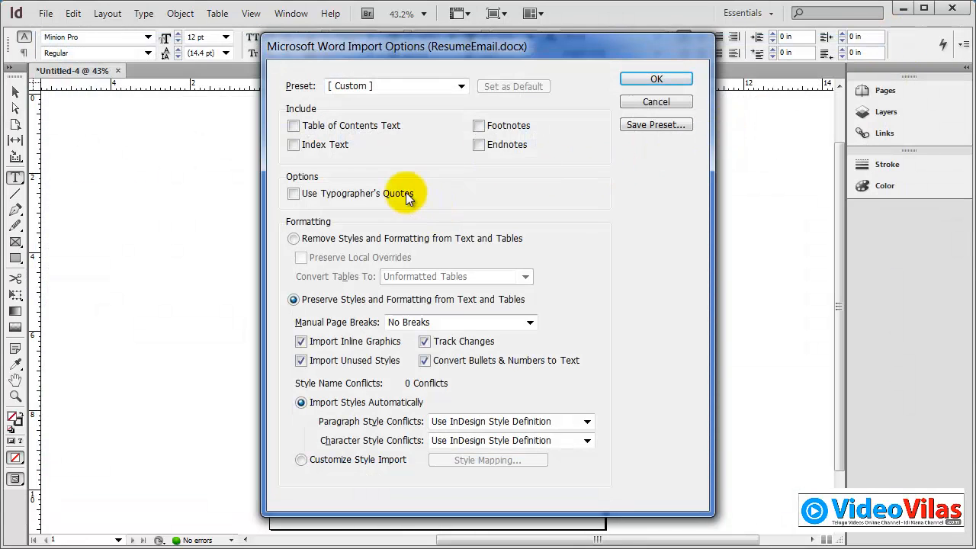
click(363, 128)
click(317, 145)
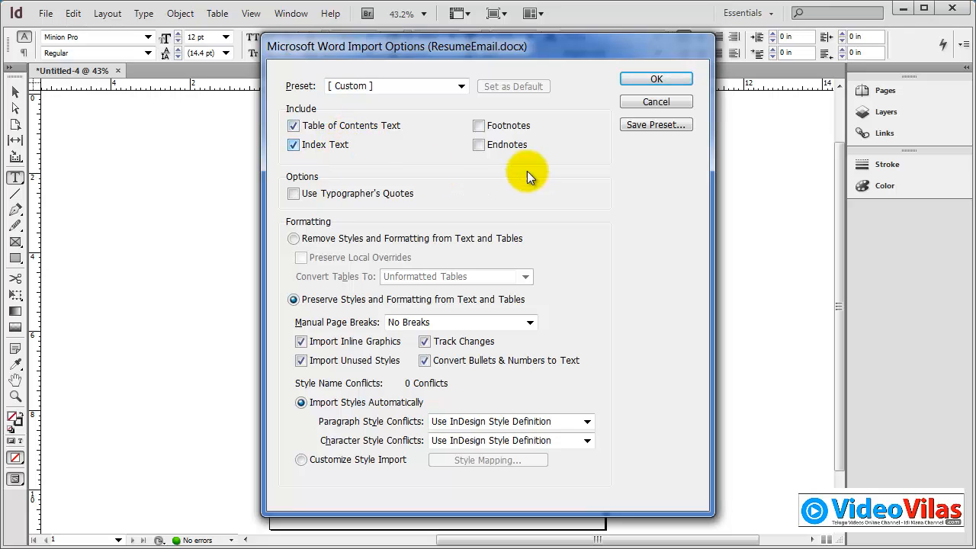
click(514, 130)
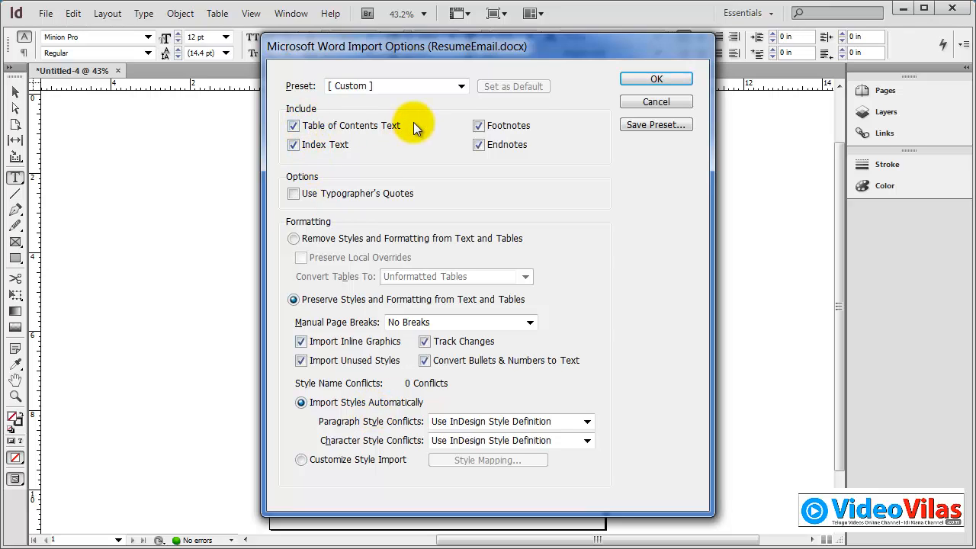
Step: Exclude the index text, table of contents text, footnotes and endnotes from the ResumeEmail import
click(322, 145)
click(326, 126)
click(496, 151)
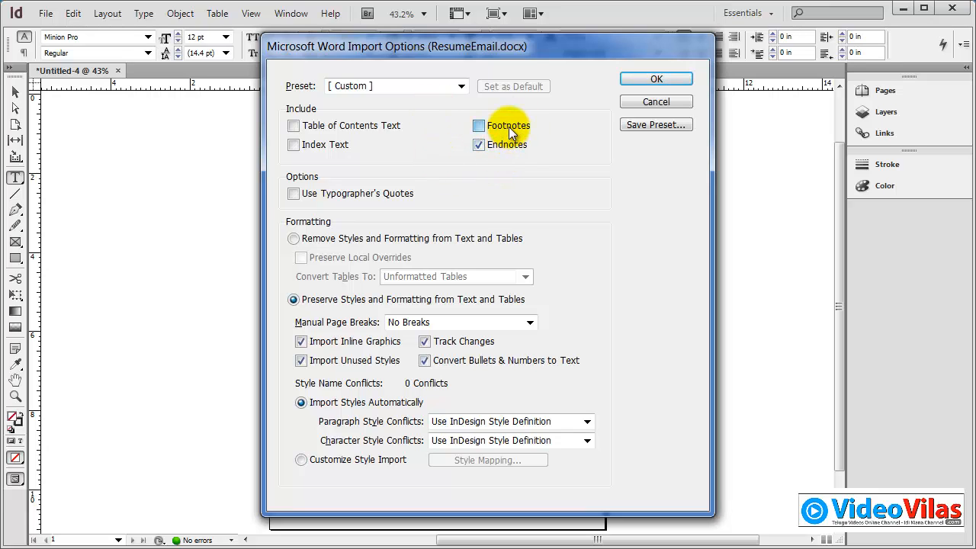
click(496, 128)
click(506, 145)
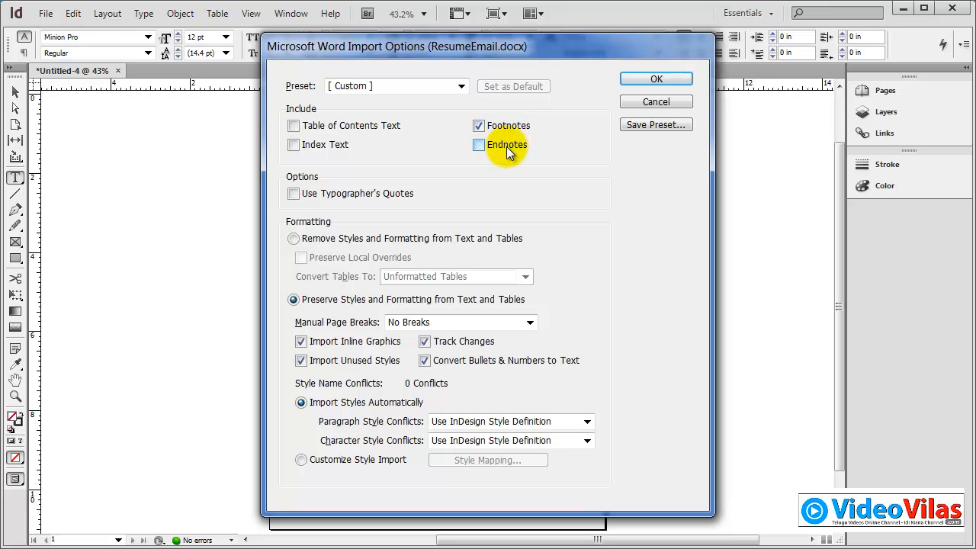
click(492, 126)
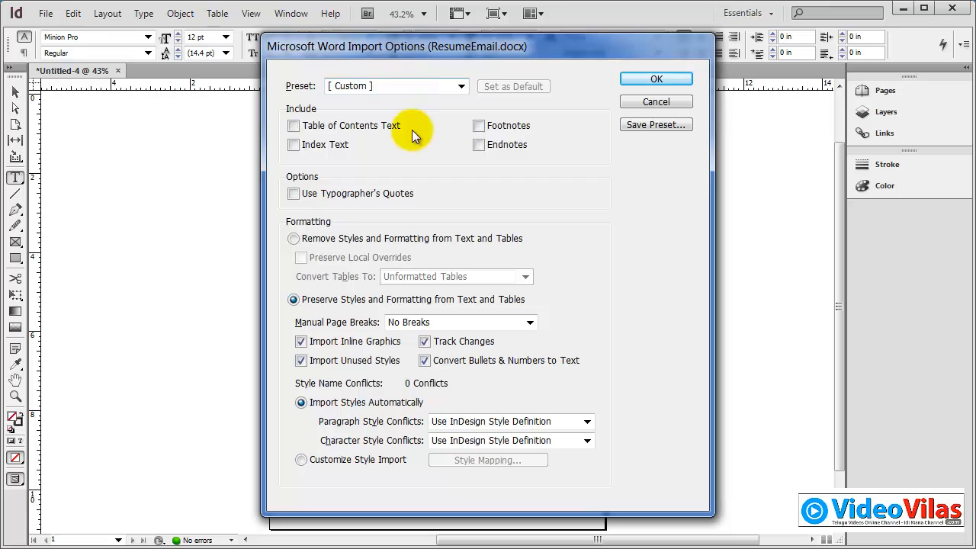
Step: Turn the table of contents, index, footnote and endnote inclusion options on and back off
click(343, 126)
click(336, 146)
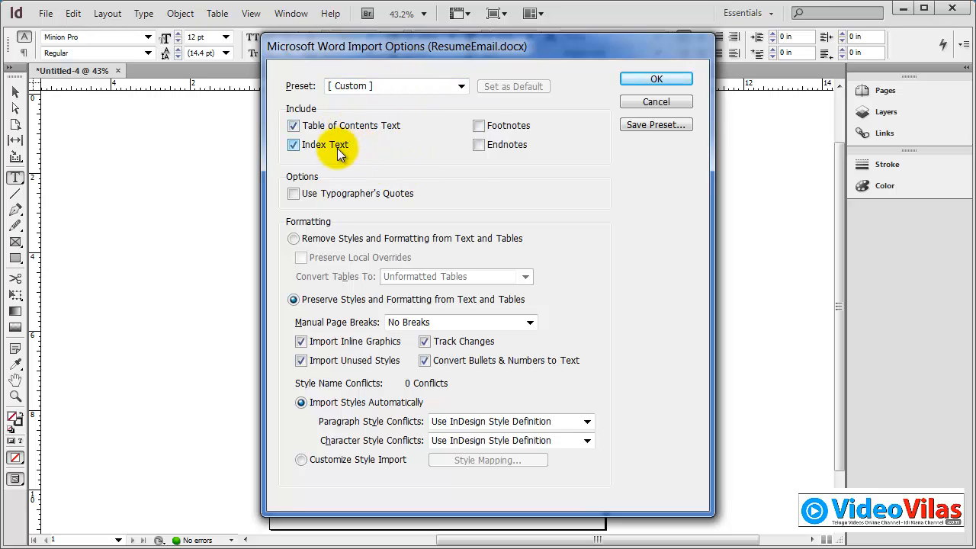
click(492, 128)
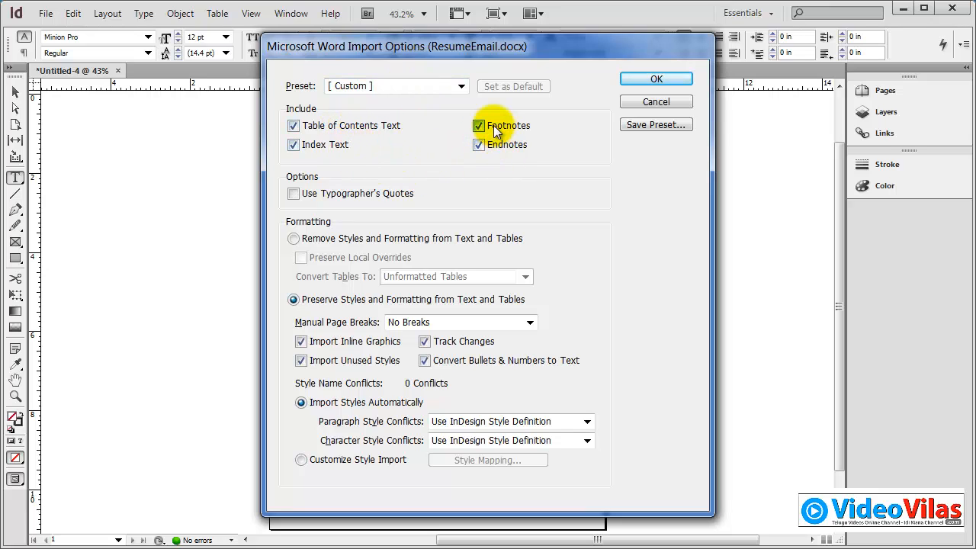
click(494, 125)
click(499, 144)
click(336, 145)
click(335, 126)
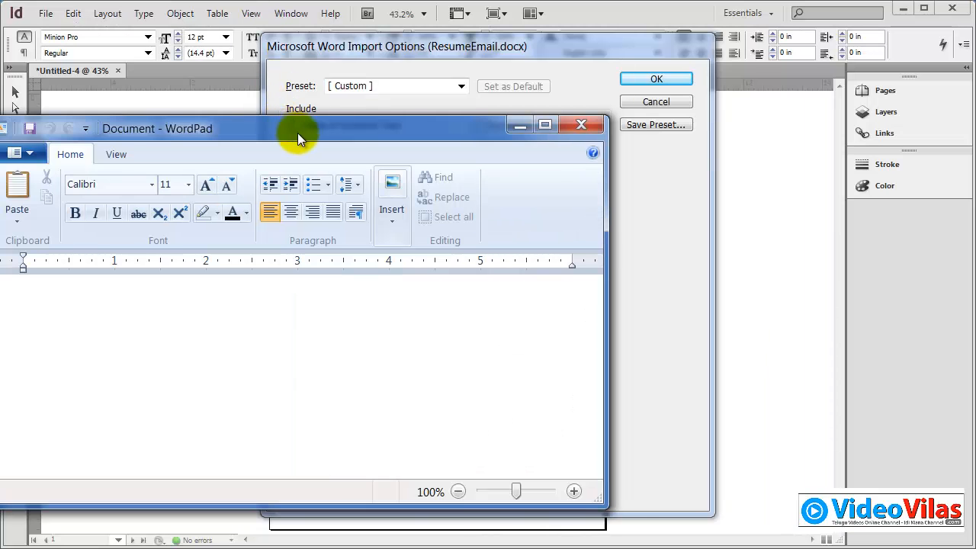
Step: Switch to WordPad and write "Adobe Indesign Industry standard layout application" enclosed in straight double quotes
drag(298, 130, 453, 118)
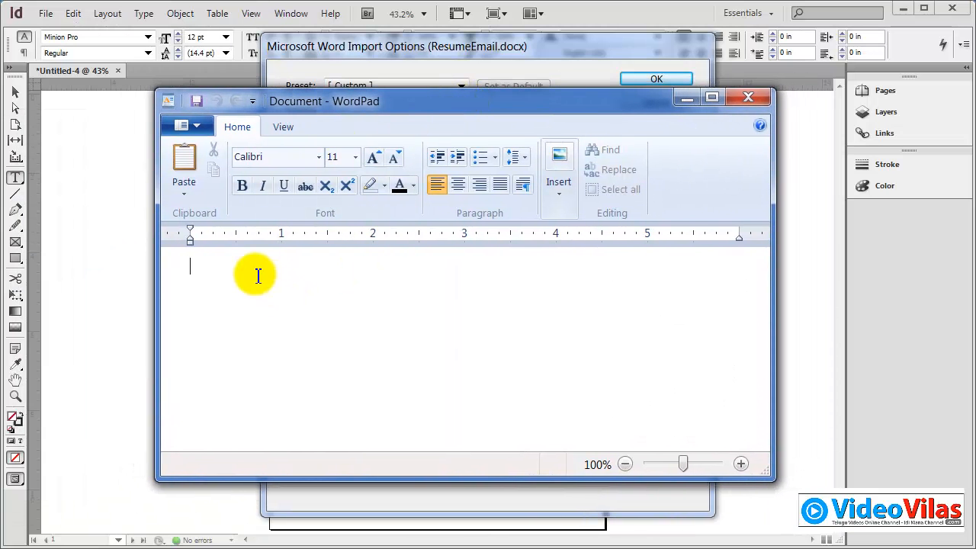
text(")
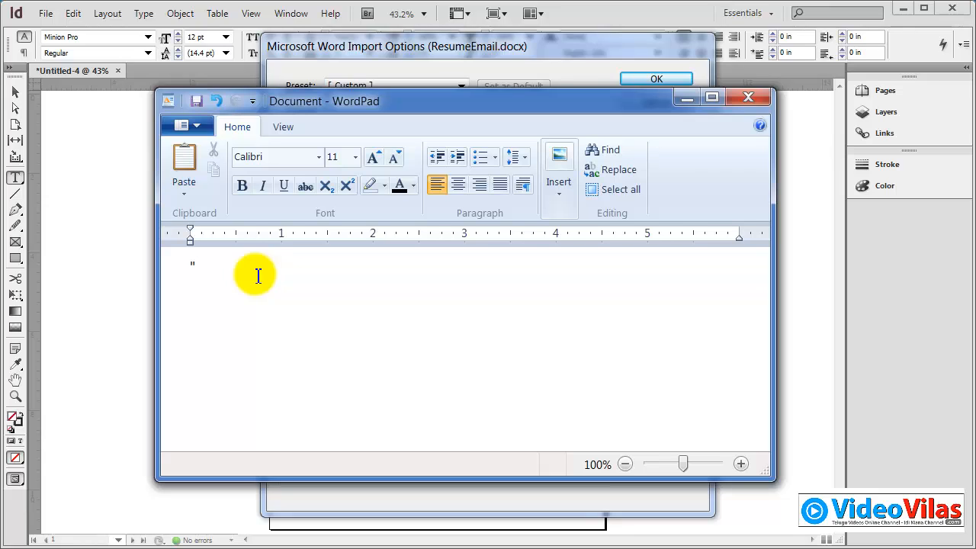
text(Adobe Indesign INdustry stand)
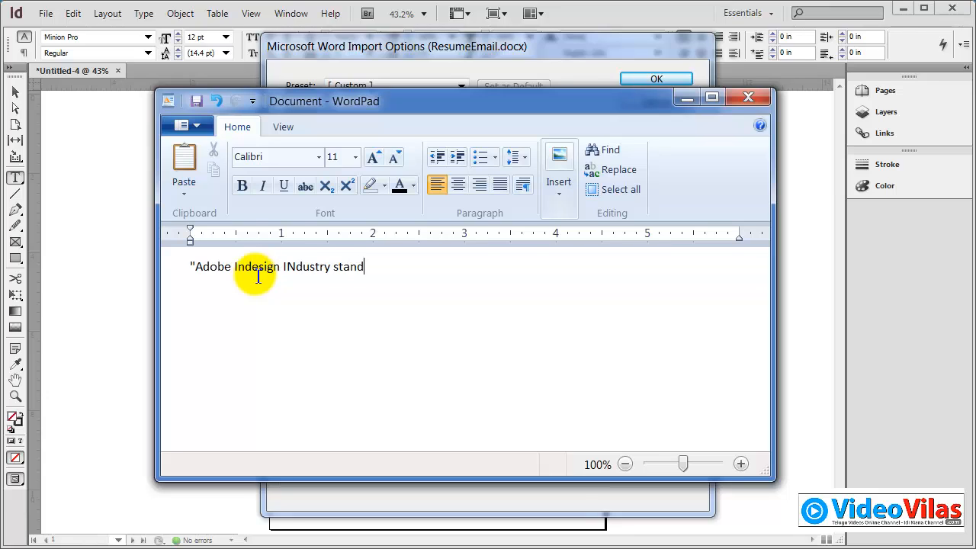
text(ard layout papli)
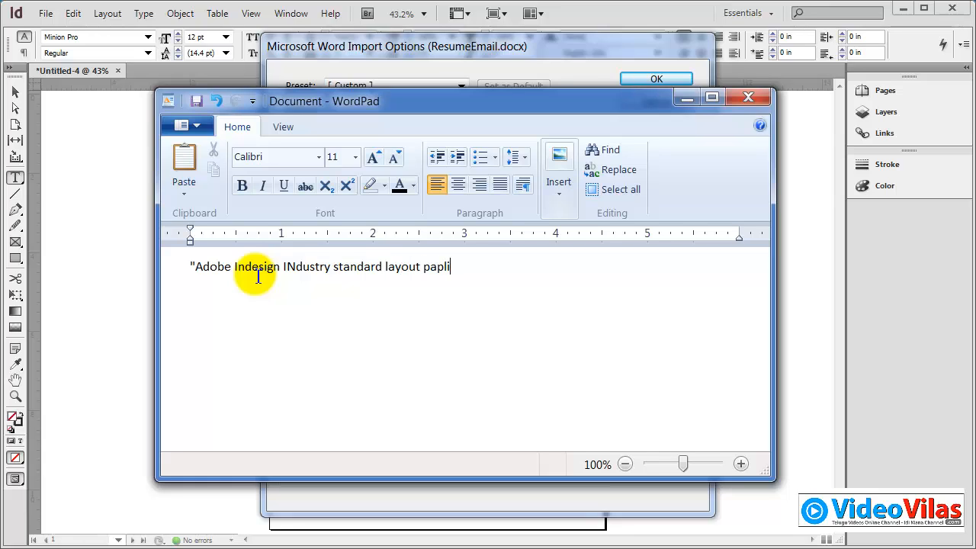
key(BackSpace)
key(BackSpace)
key(BackSpace)
key(BackSpace)
text(application)
click(298, 268)
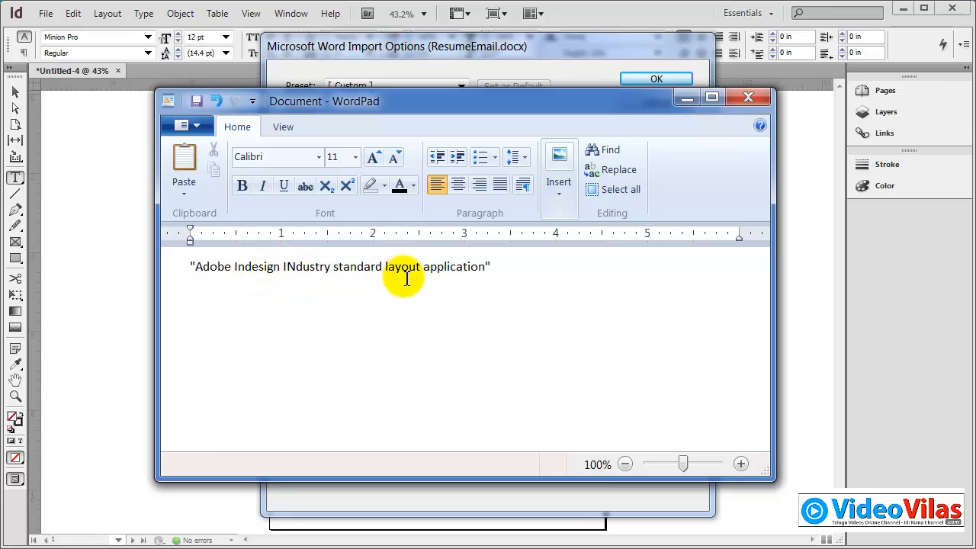
key(BackSpace)
text(n)
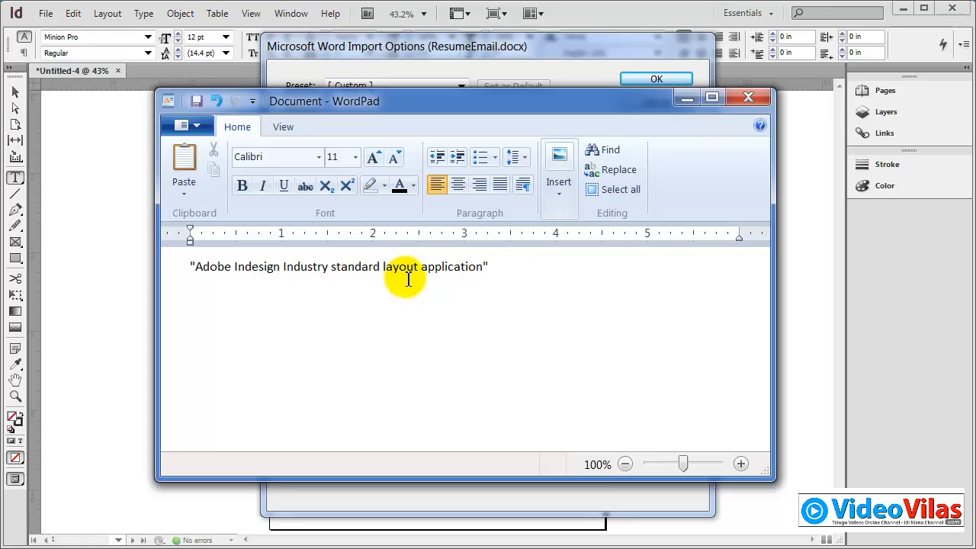
Step: Set the quoted sentence's font size to 36 and highlight its opening quotation mark for inspection
double_click(480, 266)
click(187, 267)
triple_click(188, 266)
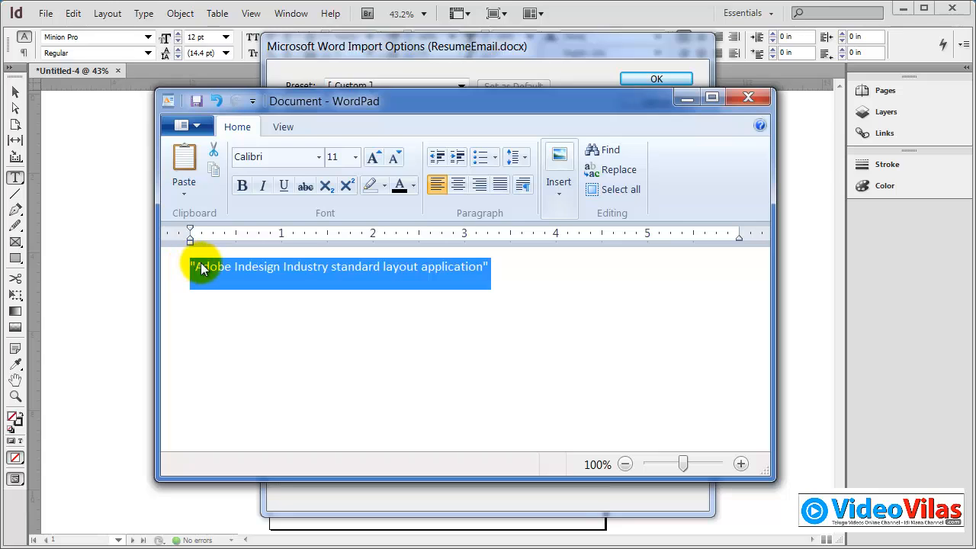
click(355, 157)
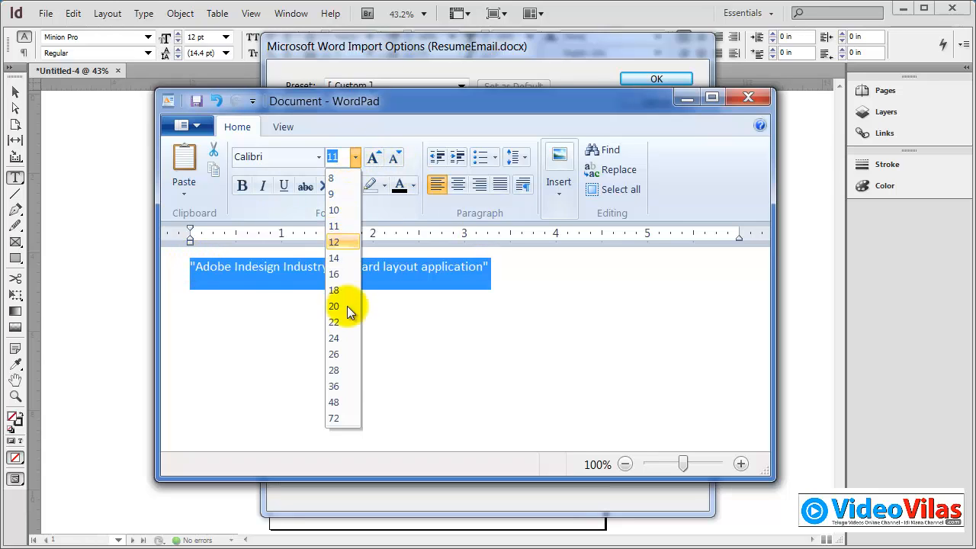
click(334, 386)
drag(191, 284, 209, 284)
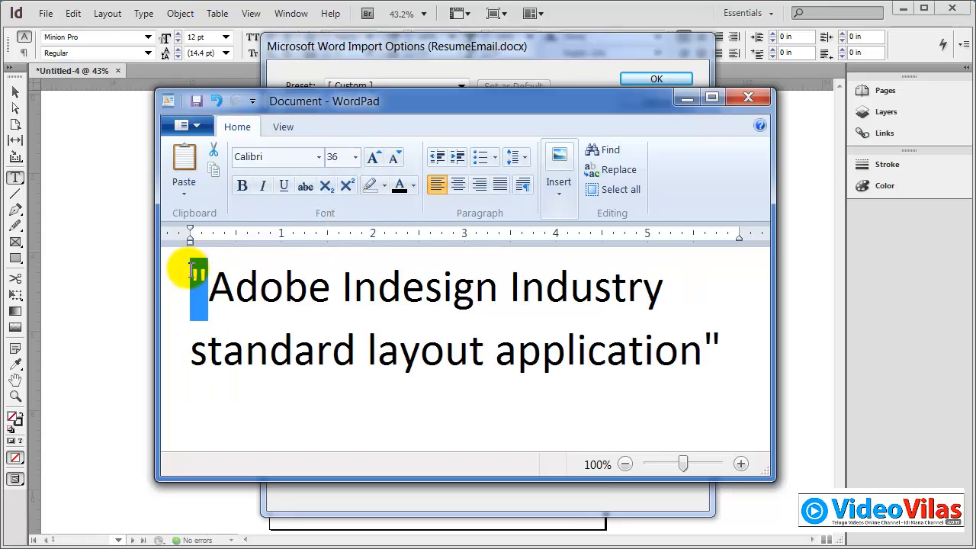
click(377, 299)
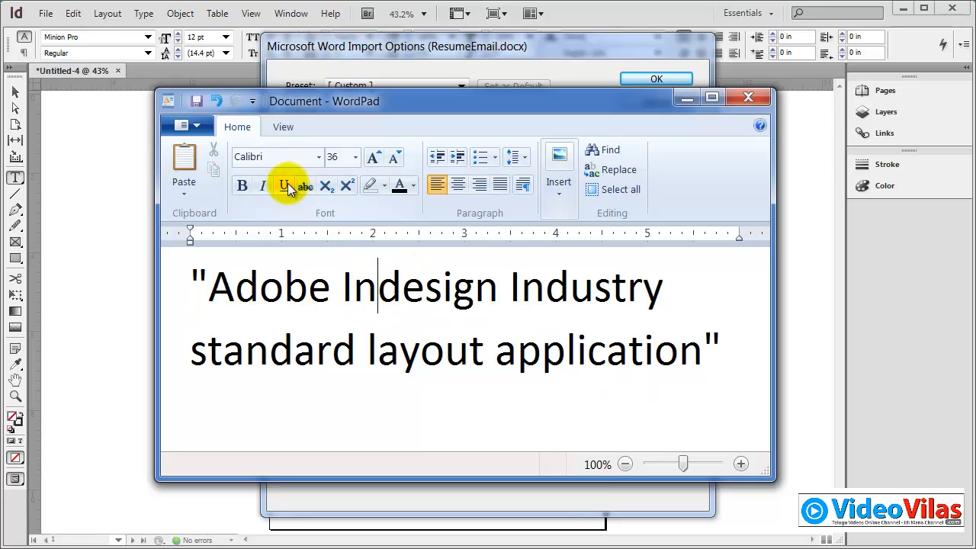
Step: Save the WordPad document to the Desktop as testingquotes in Rich Text Format and close WordPad
mouse_move(290, 102)
mouse_down()
mouse_move(333, 110)
mouse_move(303, 114)
mouse_up()
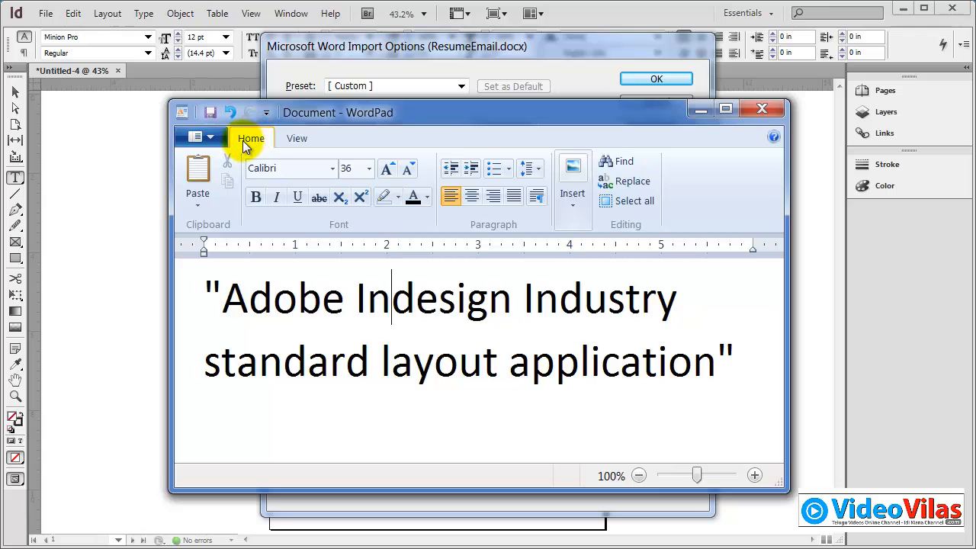
click(210, 113)
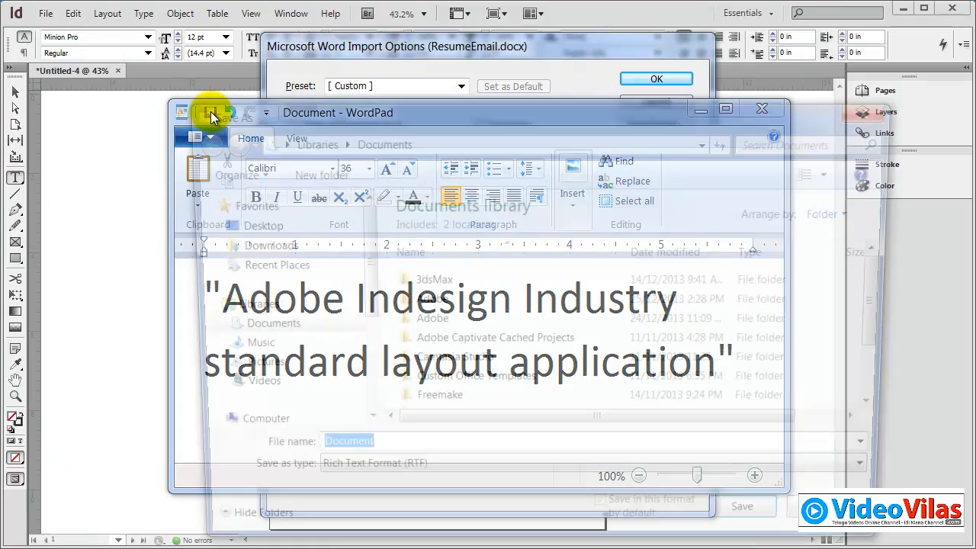
click(244, 226)
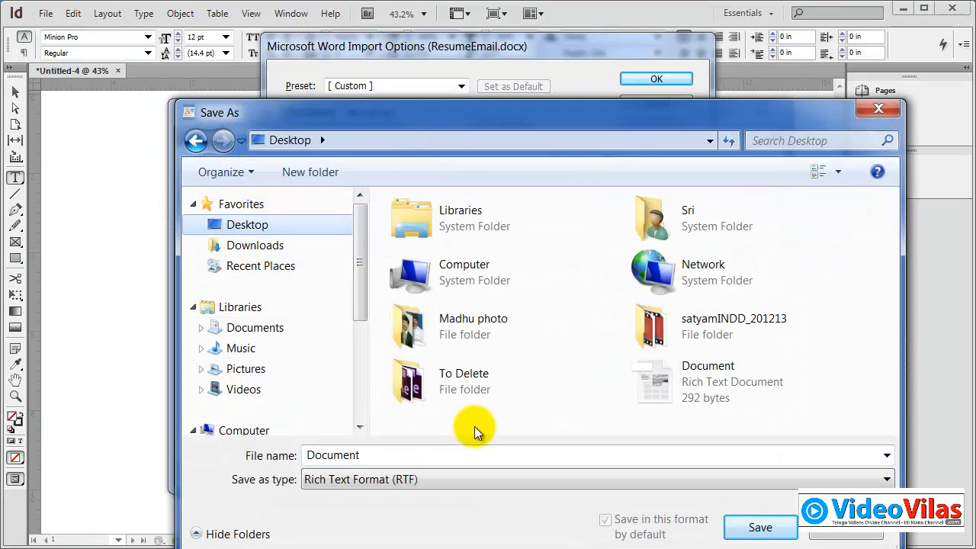
double_click(389, 455)
text(testi)
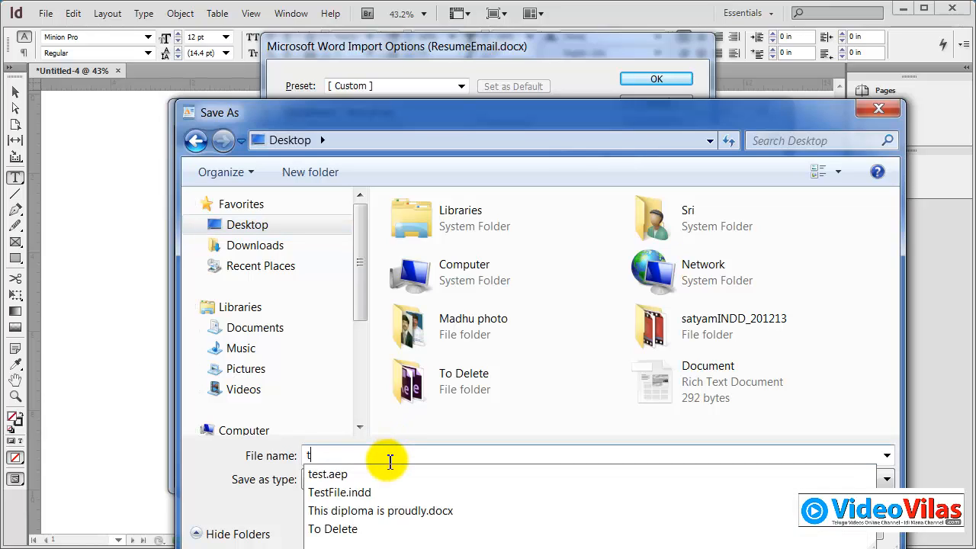
text(ngquotes)
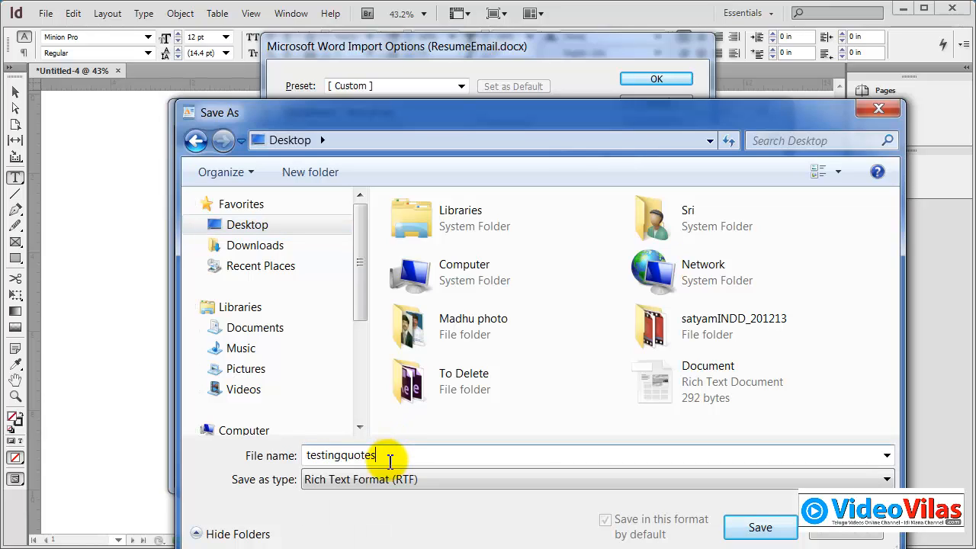
click(761, 527)
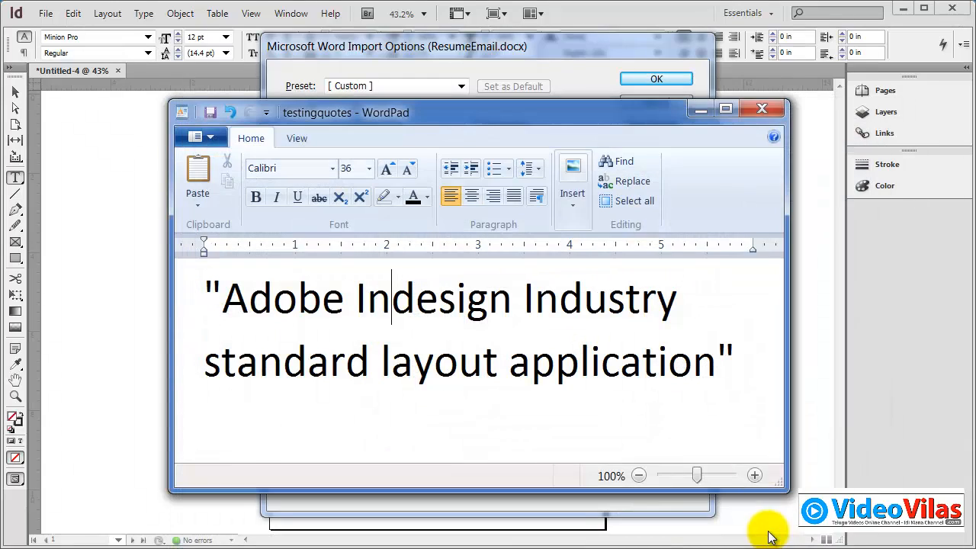
click(760, 110)
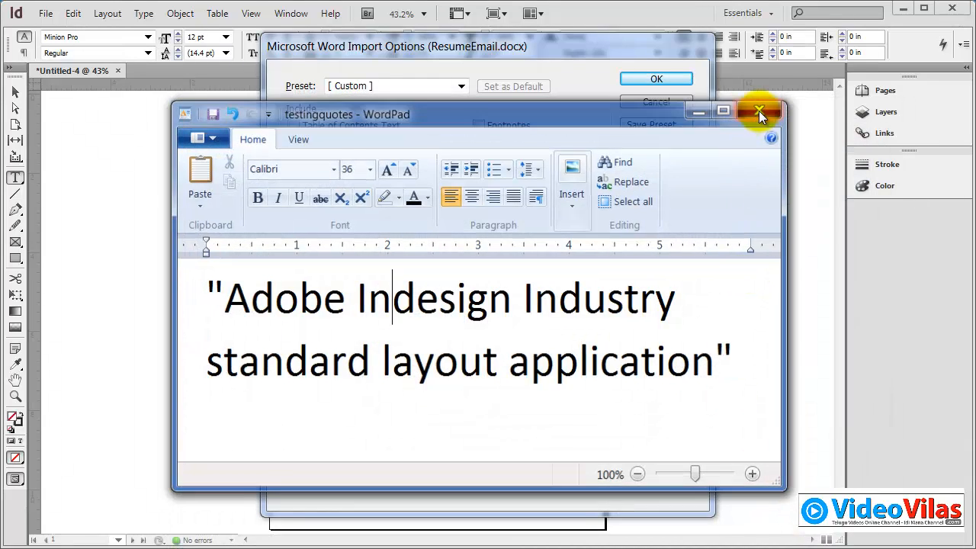
Step: Cancel the ResumeEmail import and place testingquotes on the page at about Y 1.72 in, using typographer's quotes and removing styles and formatting
click(659, 103)
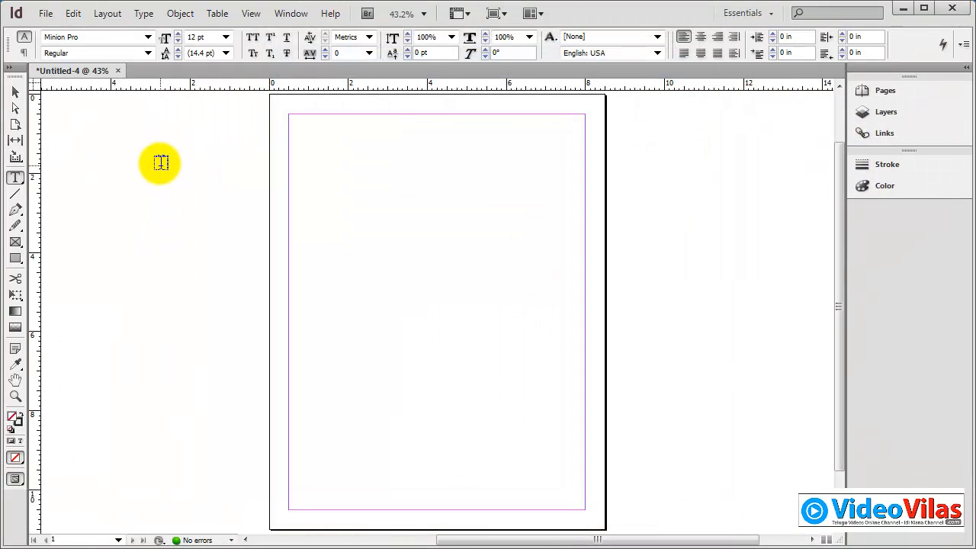
click(42, 13)
click(91, 227)
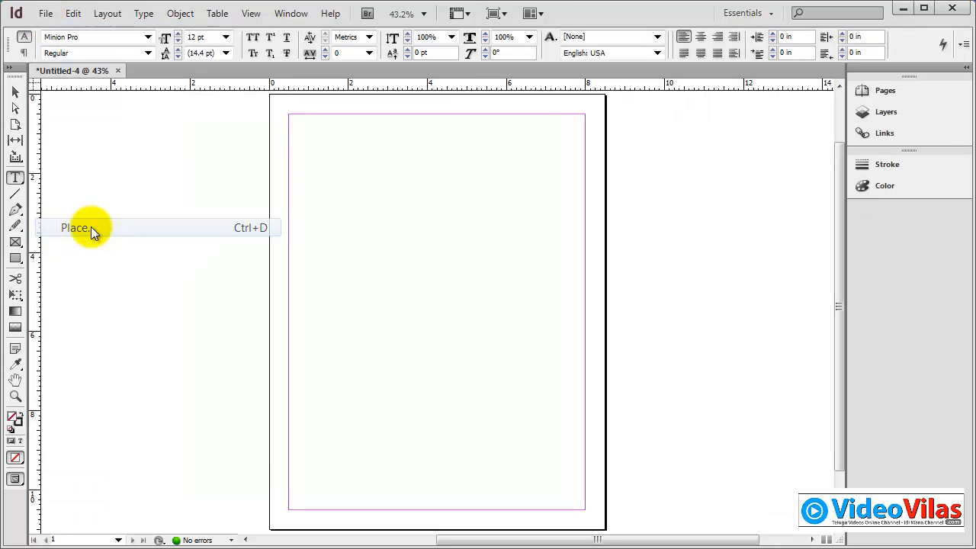
drag(758, 150, 763, 261)
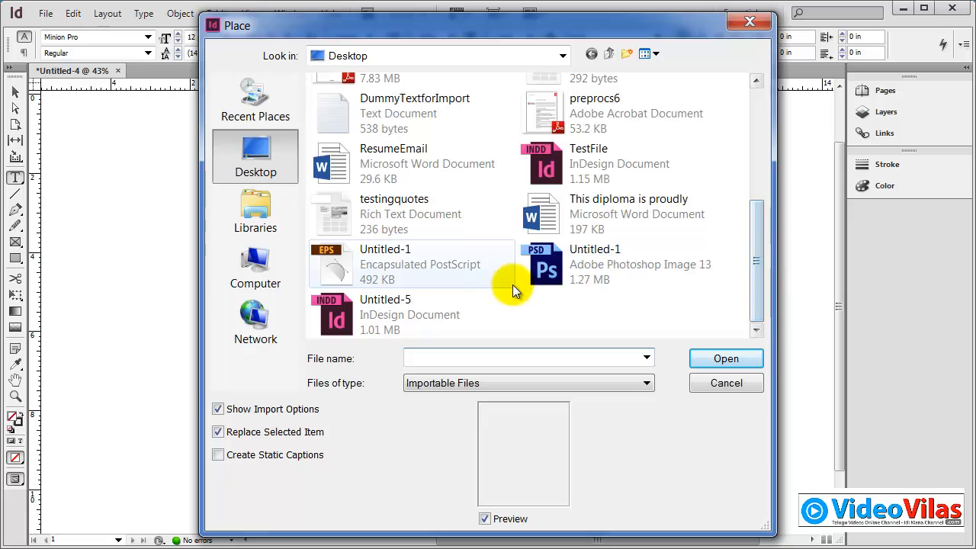
click(404, 206)
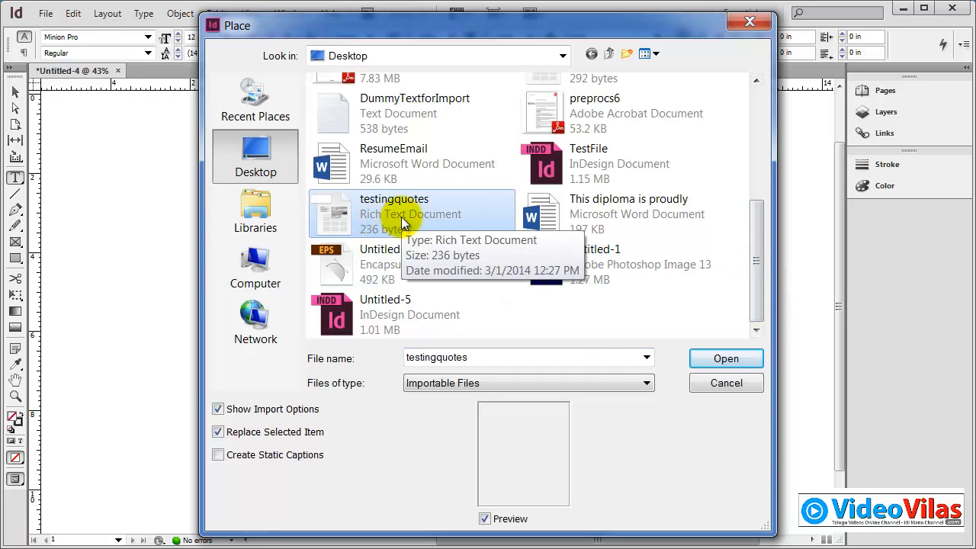
click(698, 368)
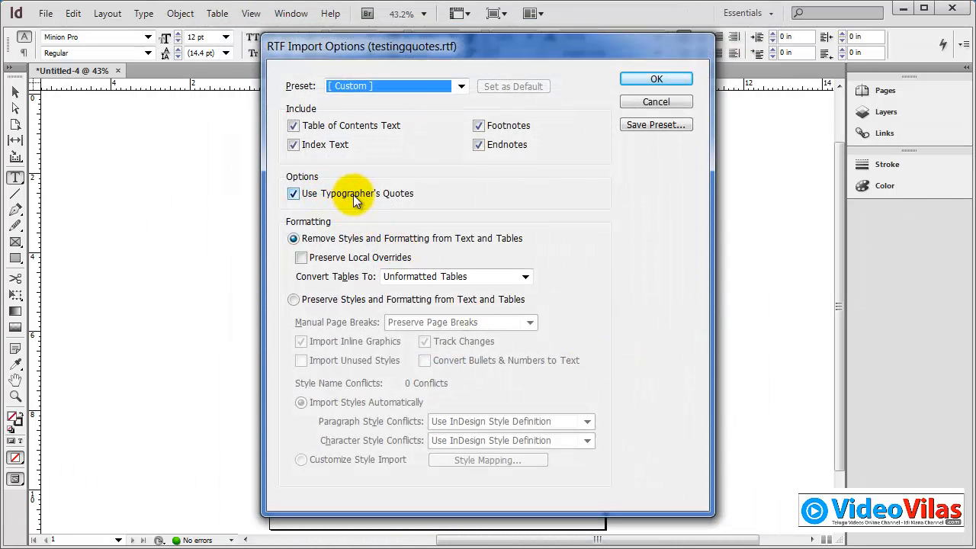
click(648, 80)
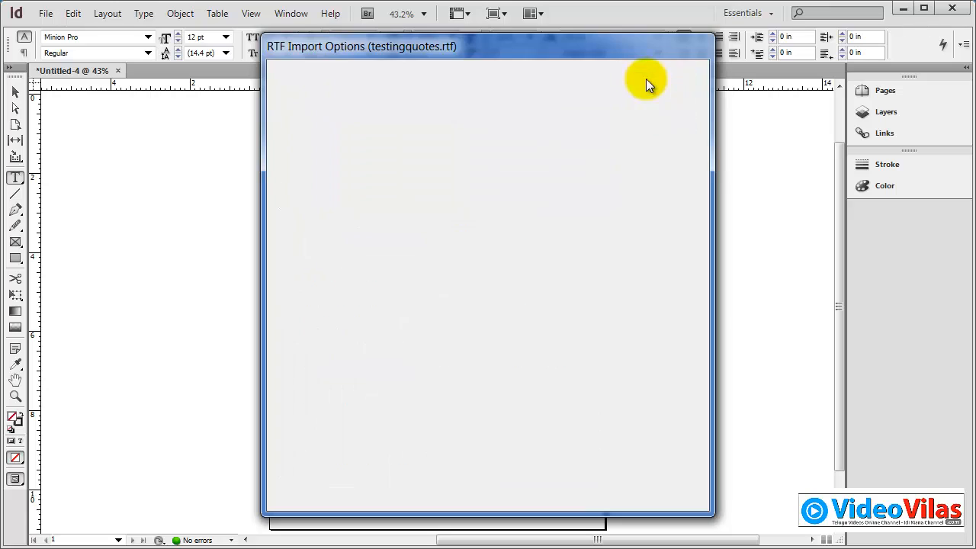
click(320, 164)
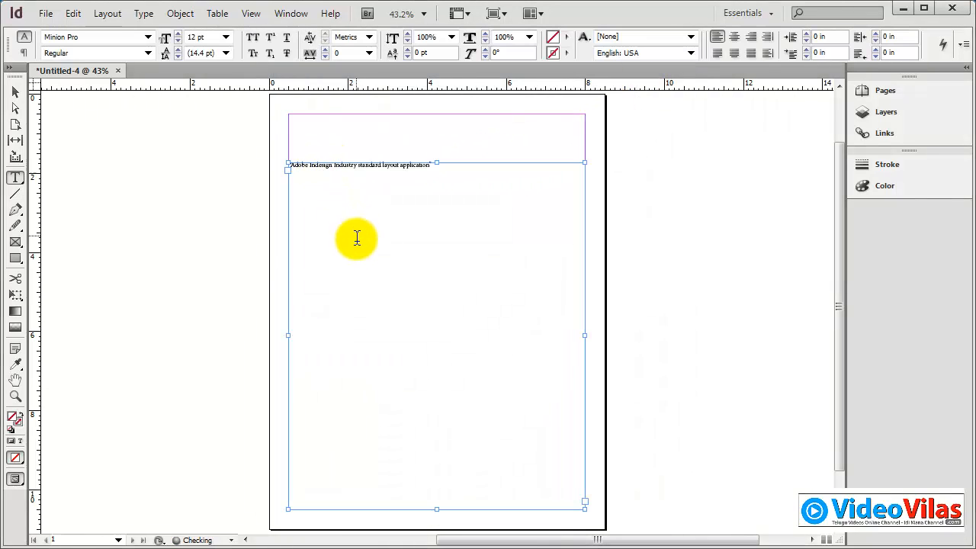
Step: Examine the opening quotation mark up close and move the placed text frame to about X 0.45 in, Y 1.63 in
click(15, 399)
drag(268, 139, 376, 226)
drag(234, 170, 340, 284)
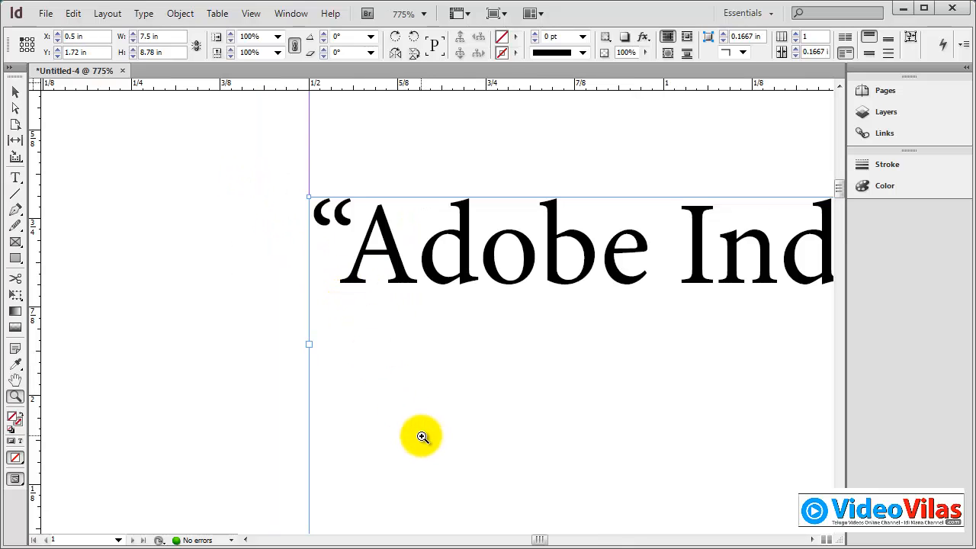
click(15, 93)
drag(359, 240, 326, 174)
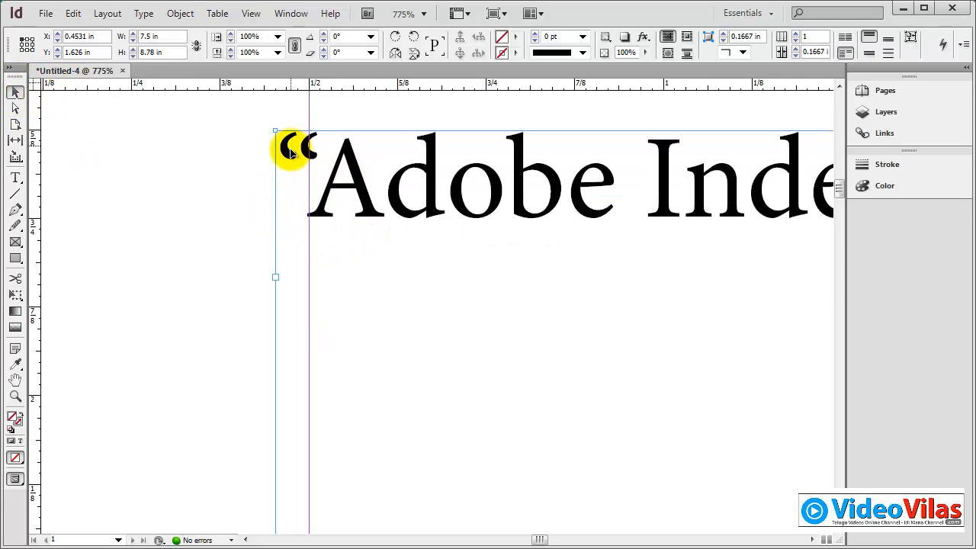
Step: Delete the placed text frame and open testingquotes from the Desktop for placing again with its RTF import options
drag(285, 148, 270, 191)
key(Delete)
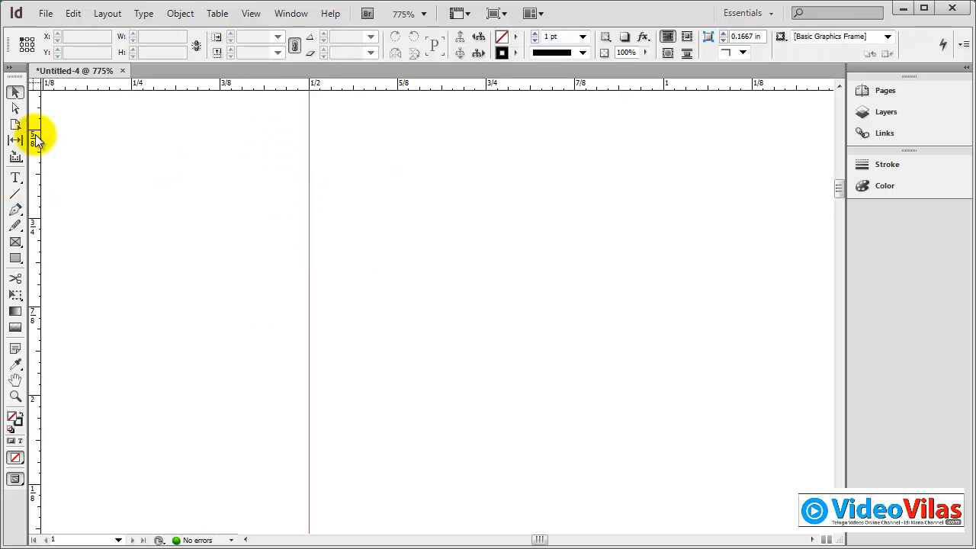
click(45, 13)
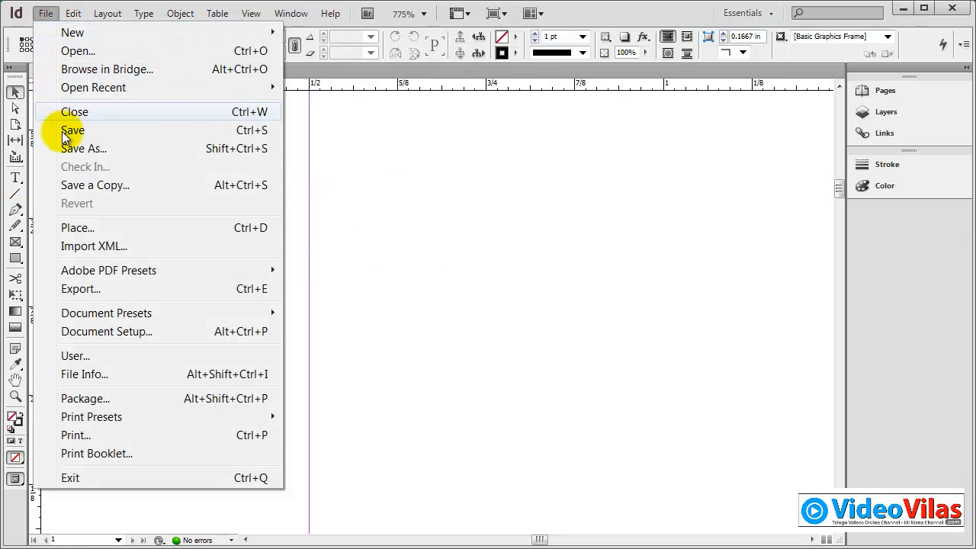
click(77, 227)
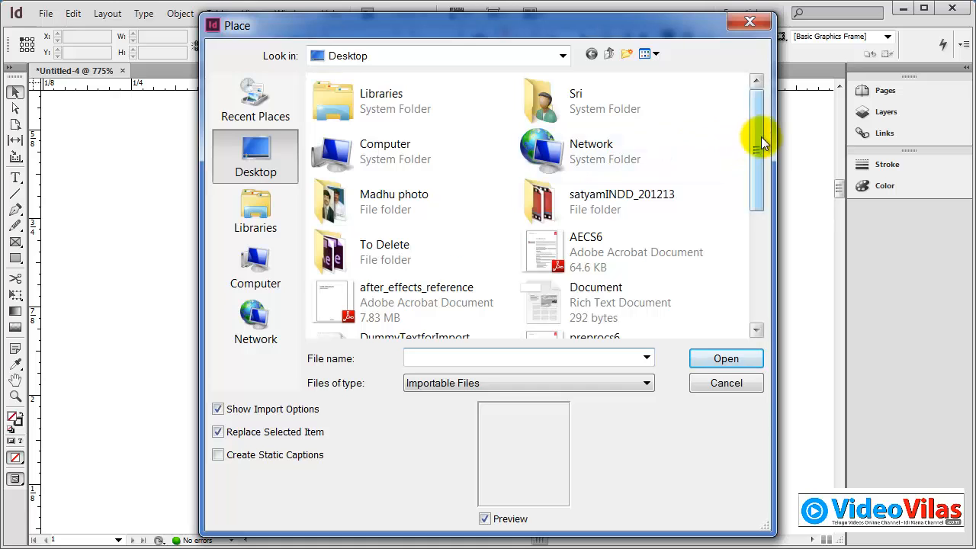
drag(761, 136, 764, 236)
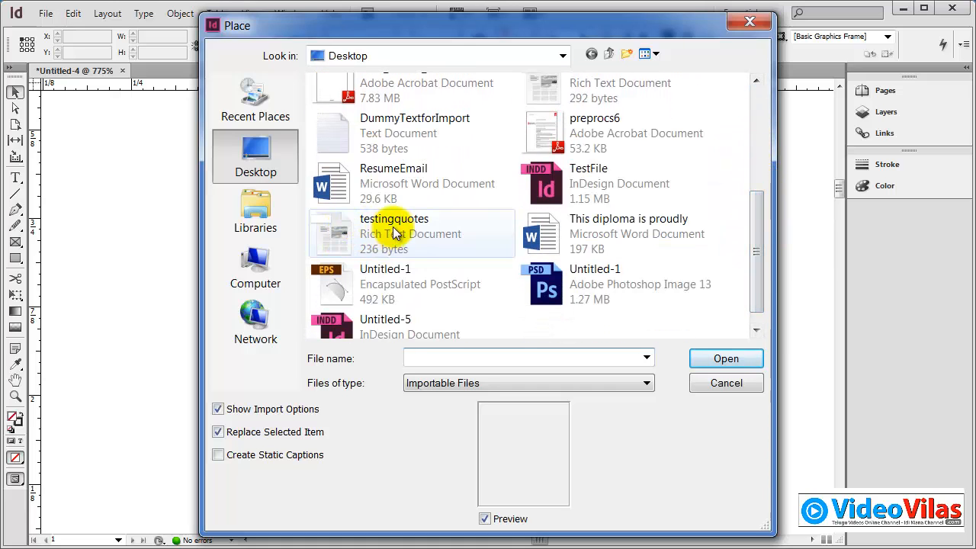
click(377, 241)
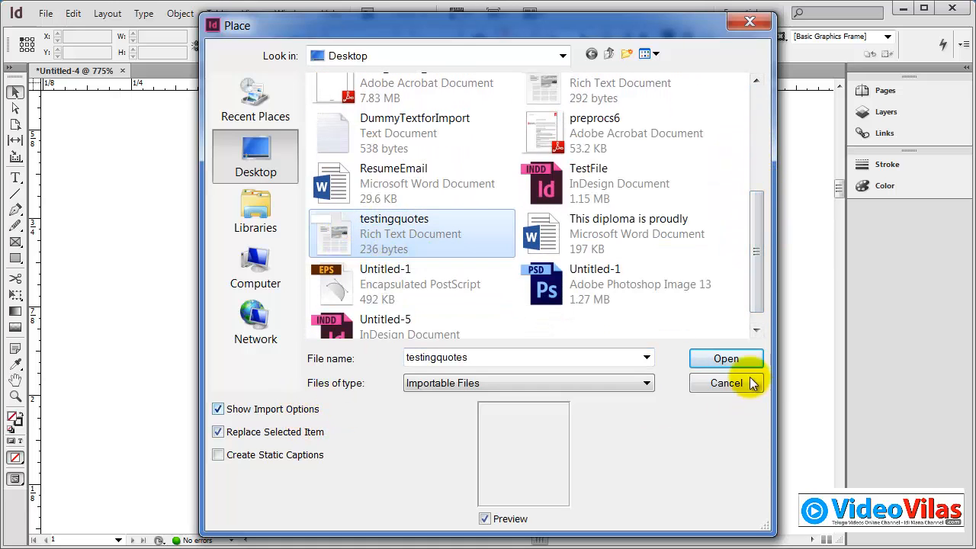
click(728, 360)
Step: Exclude typographer's quotes, contents, index, footnotes and endnotes, and place testingquotes in a frame about 0.76 by 0.26 in near the margin guide
click(295, 194)
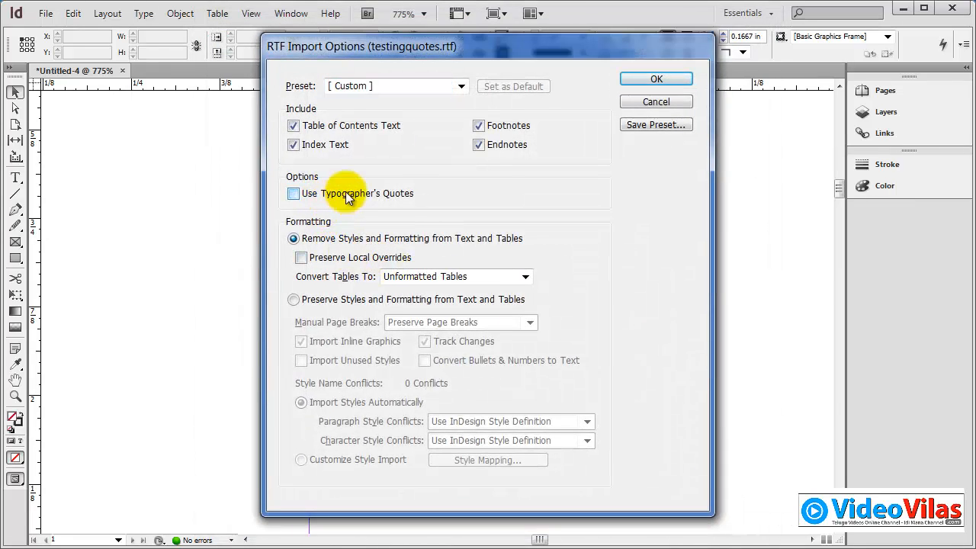
click(294, 145)
click(336, 128)
click(481, 127)
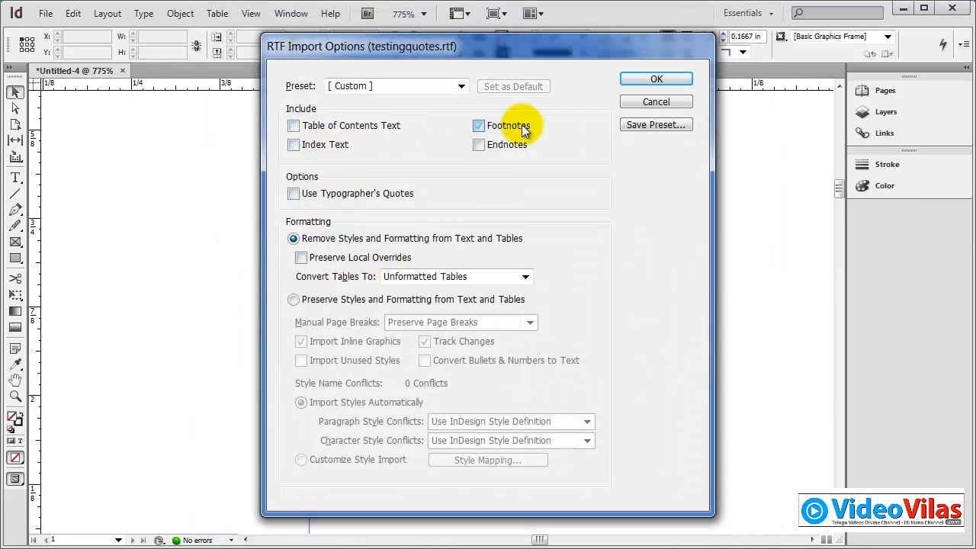
click(481, 145)
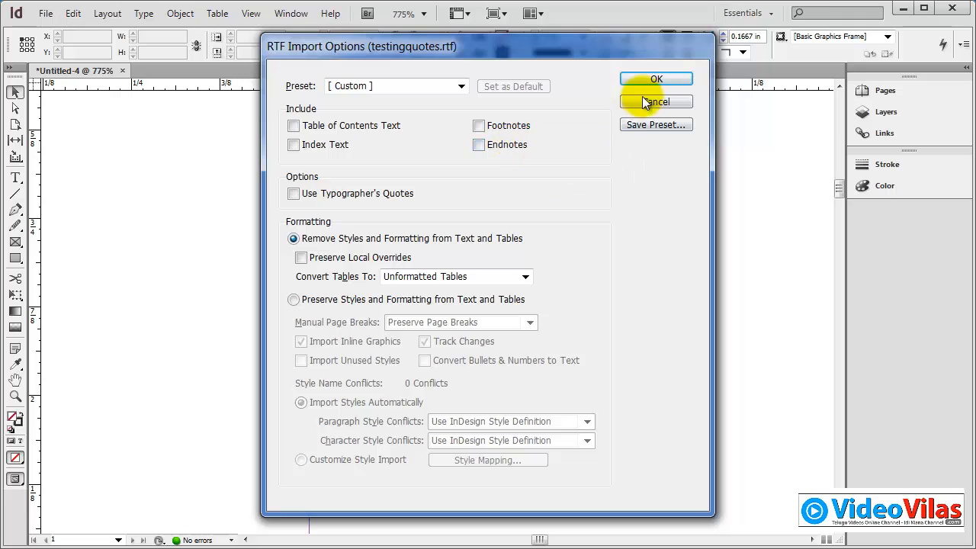
click(656, 79)
drag(258, 241, 800, 423)
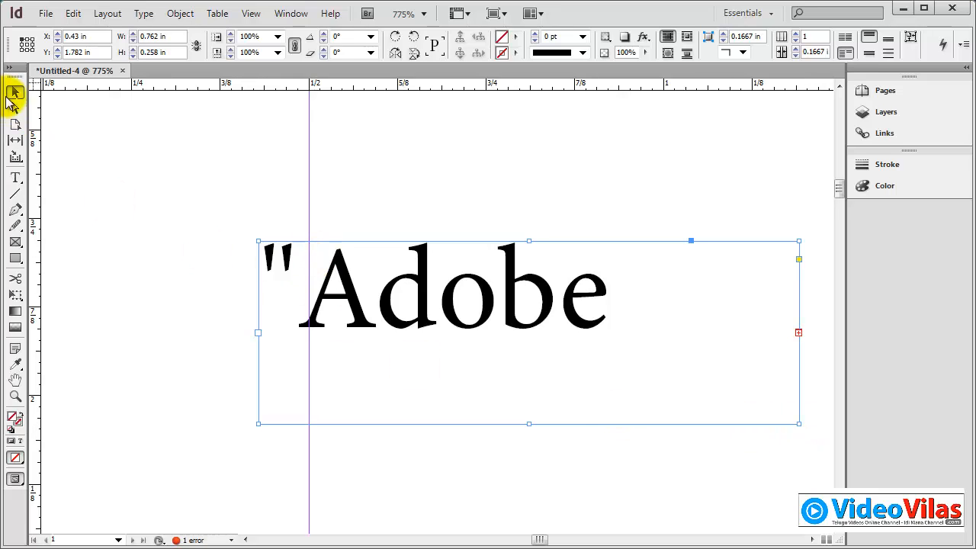
Step: Delete the small text frame containing the straight-quoted sentence from the page
click(246, 218)
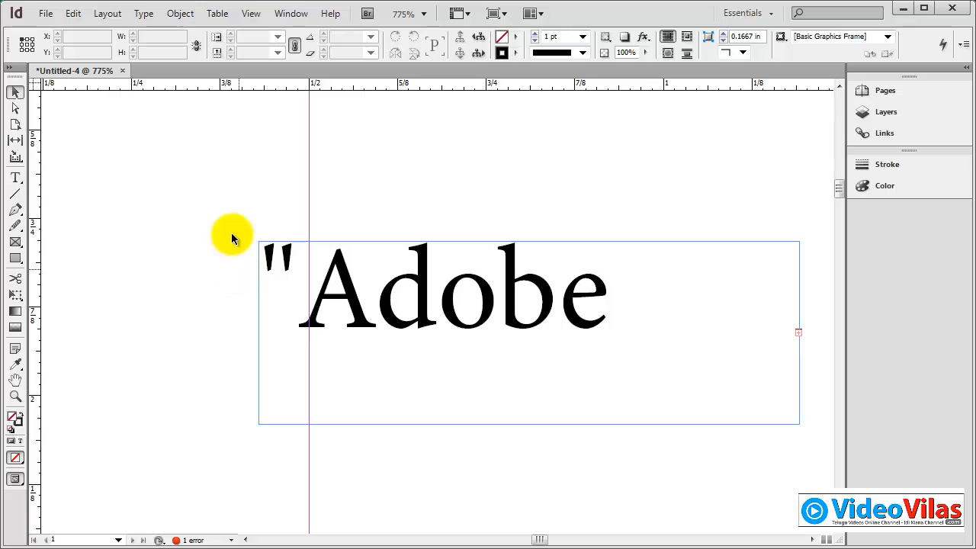
drag(232, 218, 364, 334)
key(Delete)
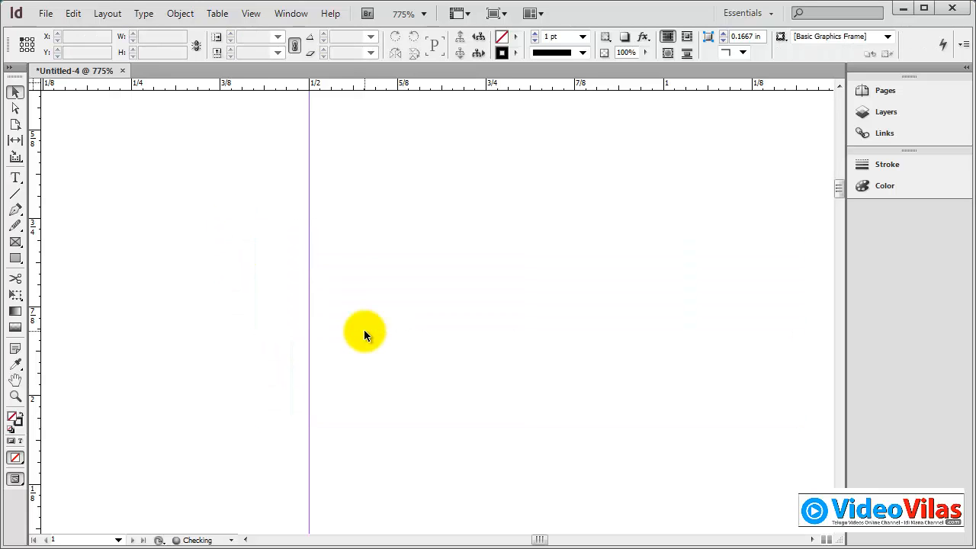
key(ctrl+0)
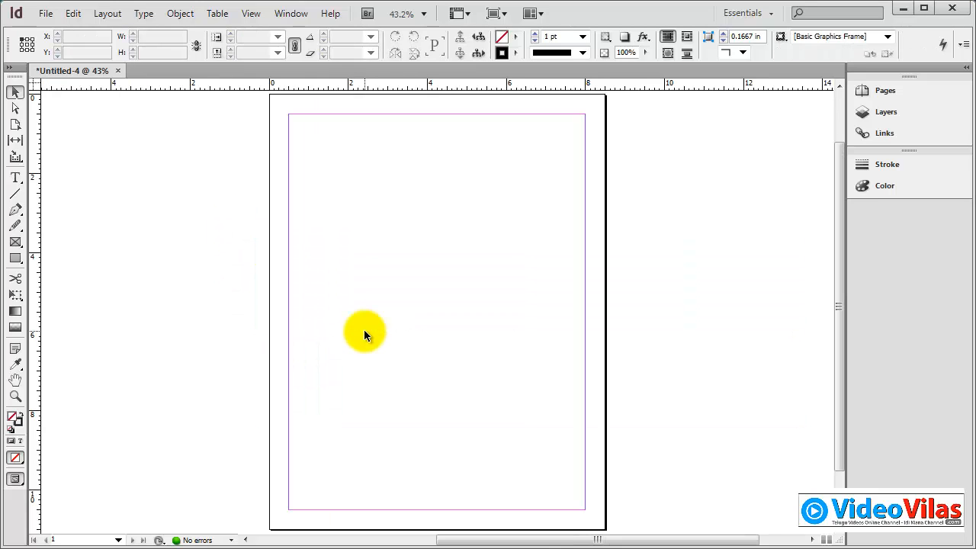
Step: Place ResumeEmail at X 0.5 in, Y 0.5 in with styles and formatting preserved, and move its frame onto the pasteboard beside the page
click(45, 13)
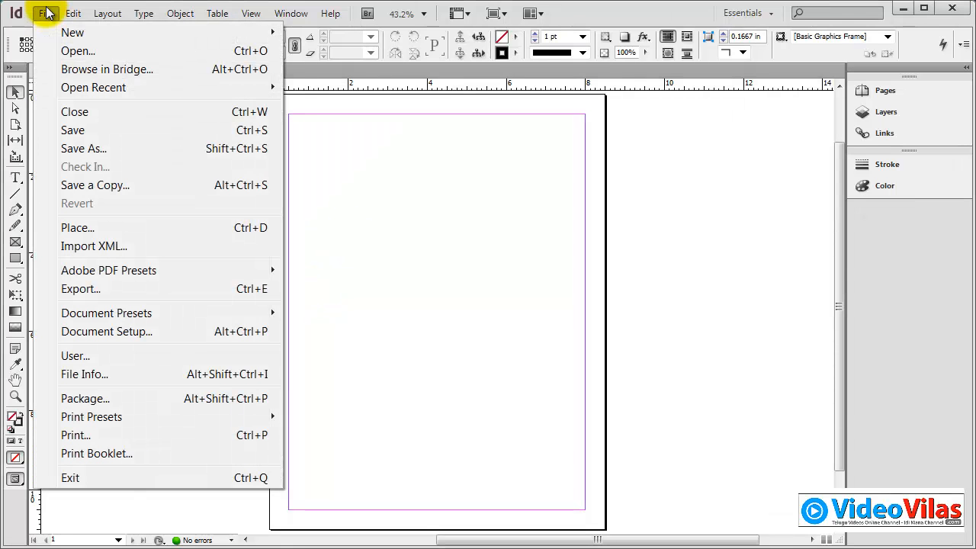
click(76, 228)
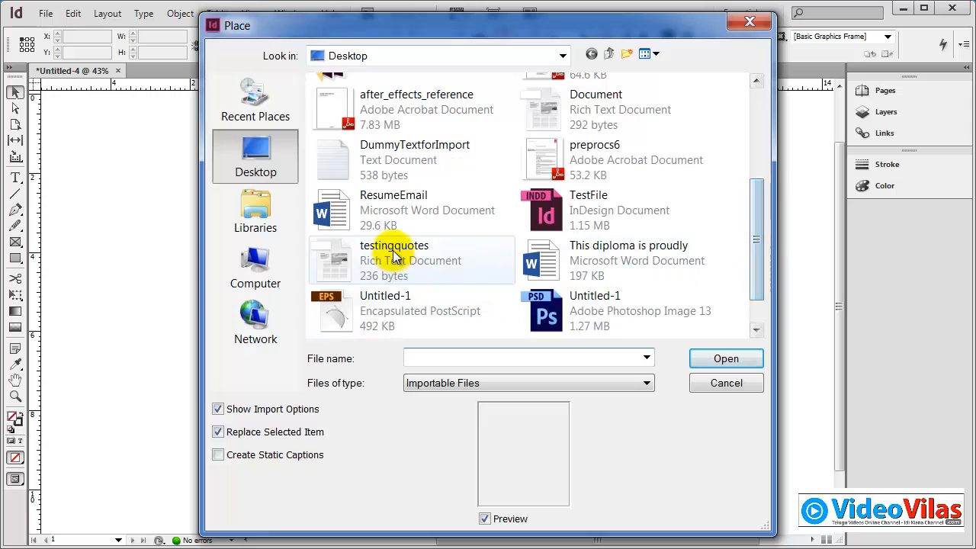
click(389, 256)
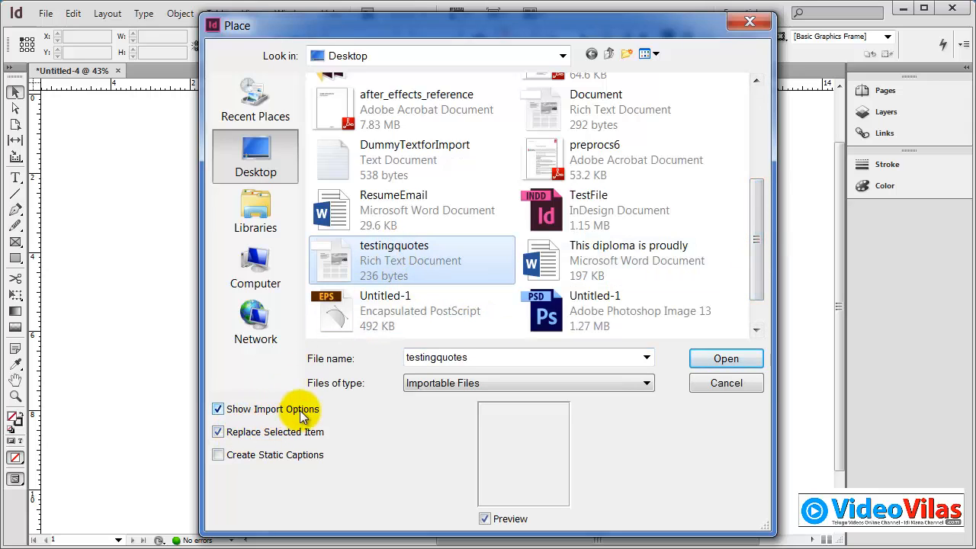
click(391, 212)
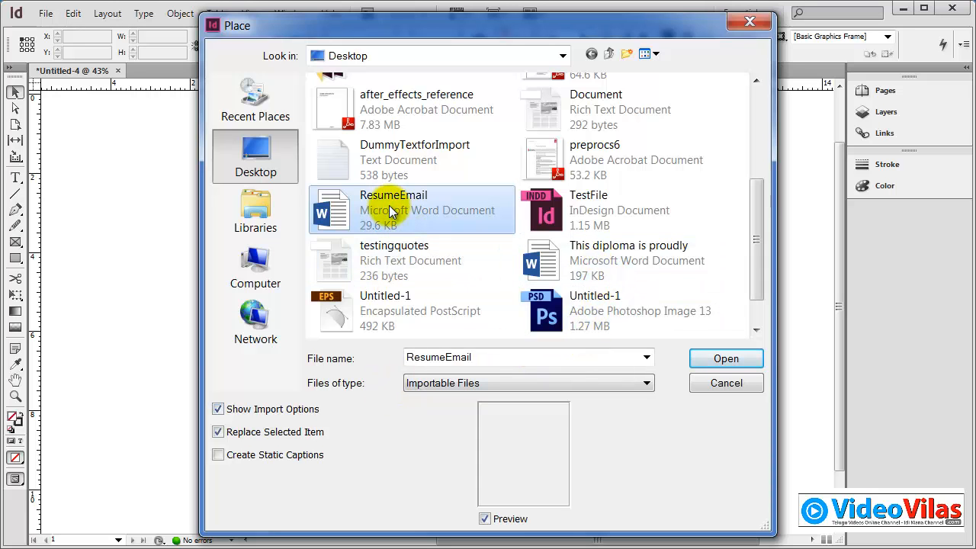
click(708, 360)
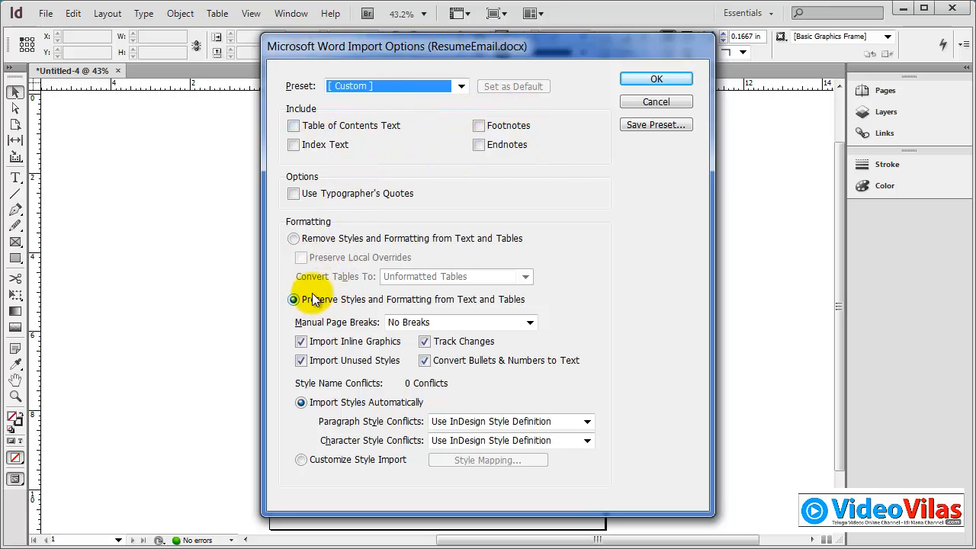
click(656, 79)
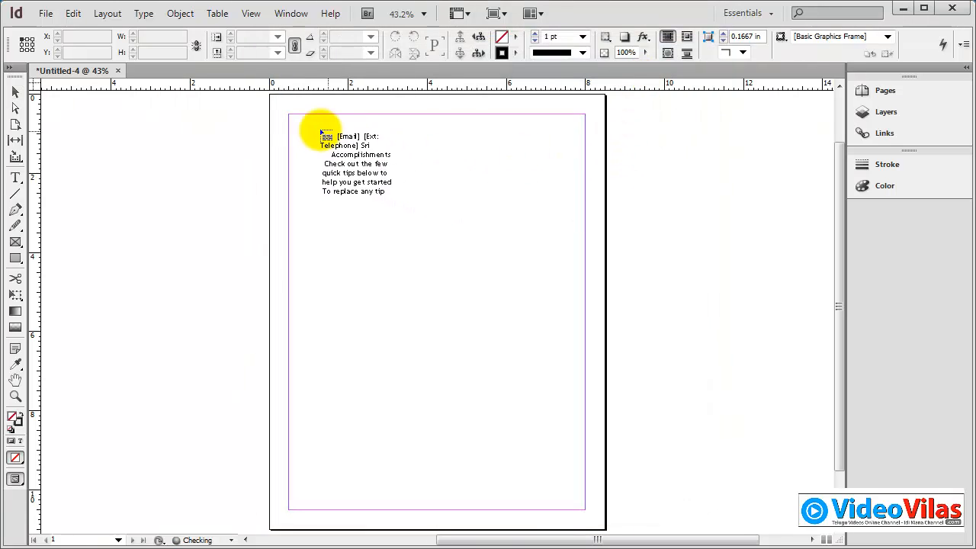
drag(292, 118, 292, 118)
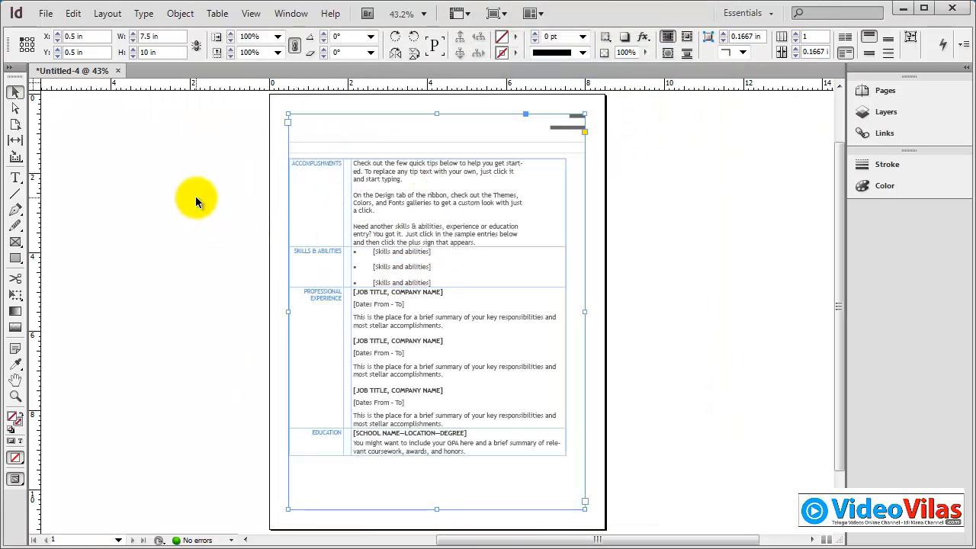
click(150, 195)
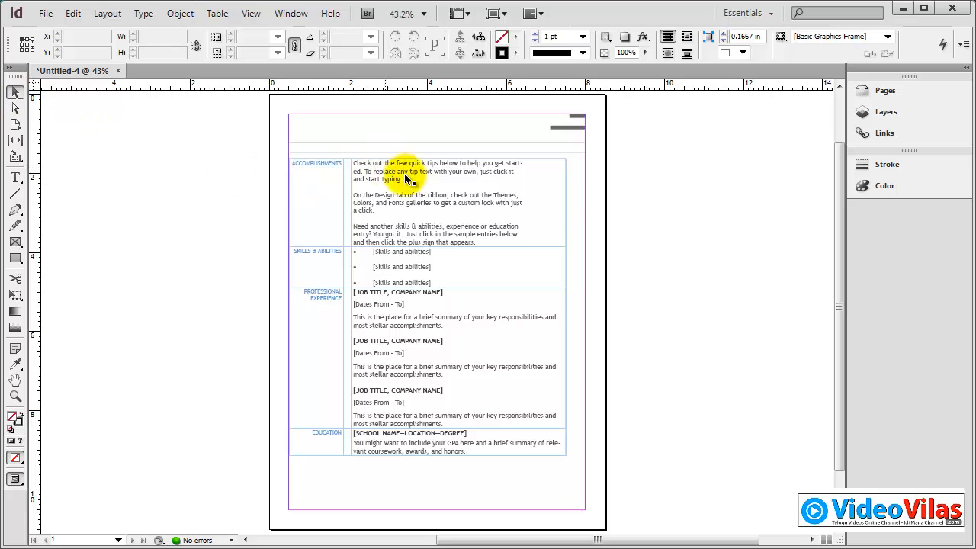
drag(424, 202, 705, 193)
click(459, 189)
Step: Place ResumeEmail again from the page's upper margin corner, removing styles and formatting from text and tables
click(46, 14)
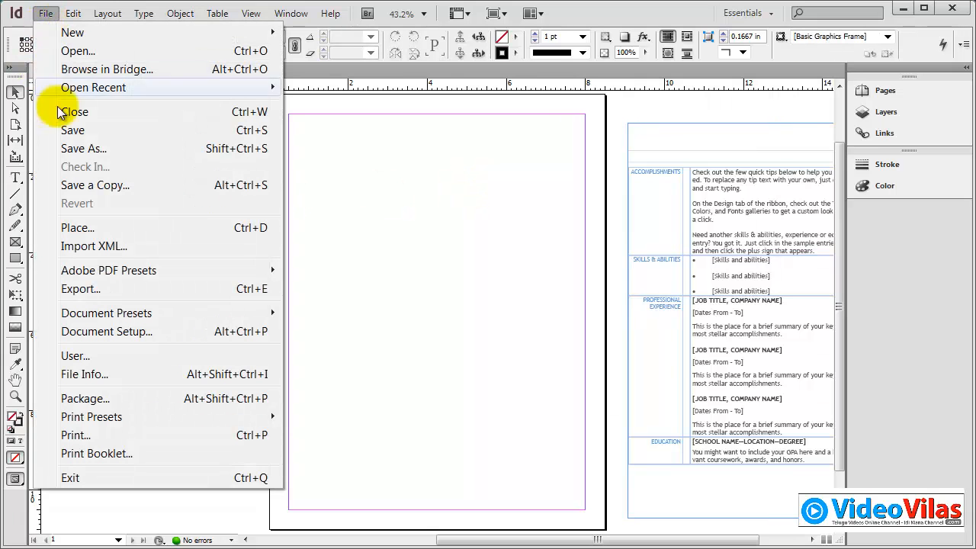
click(87, 229)
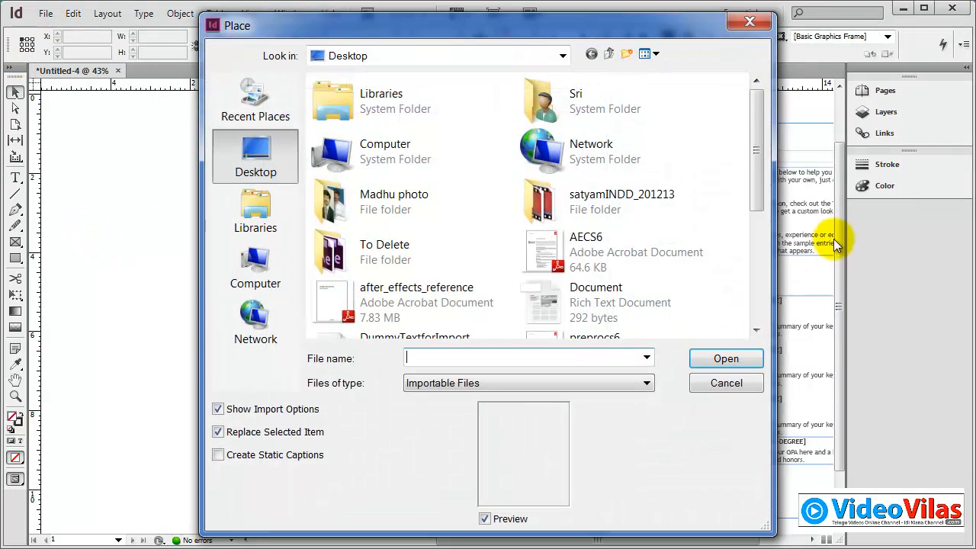
drag(758, 135, 763, 244)
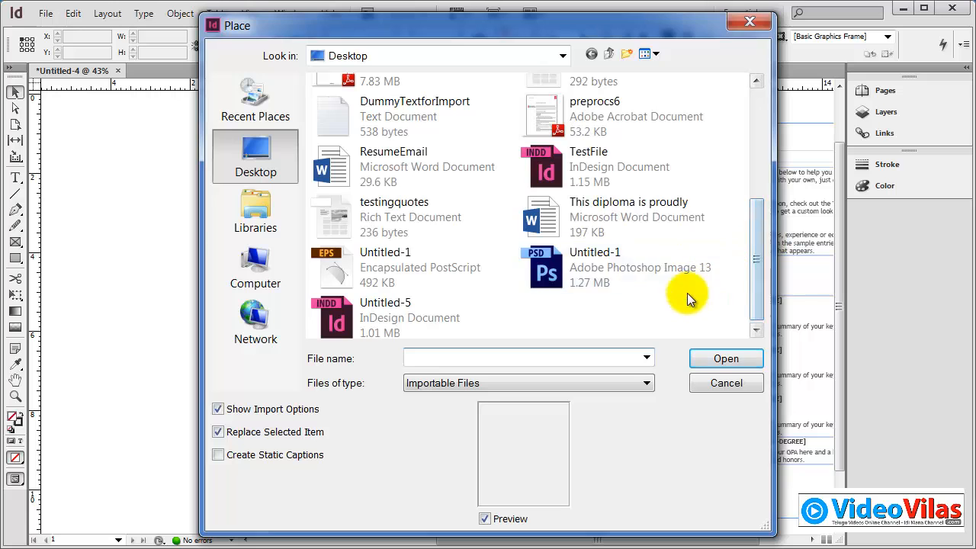
click(410, 171)
click(725, 358)
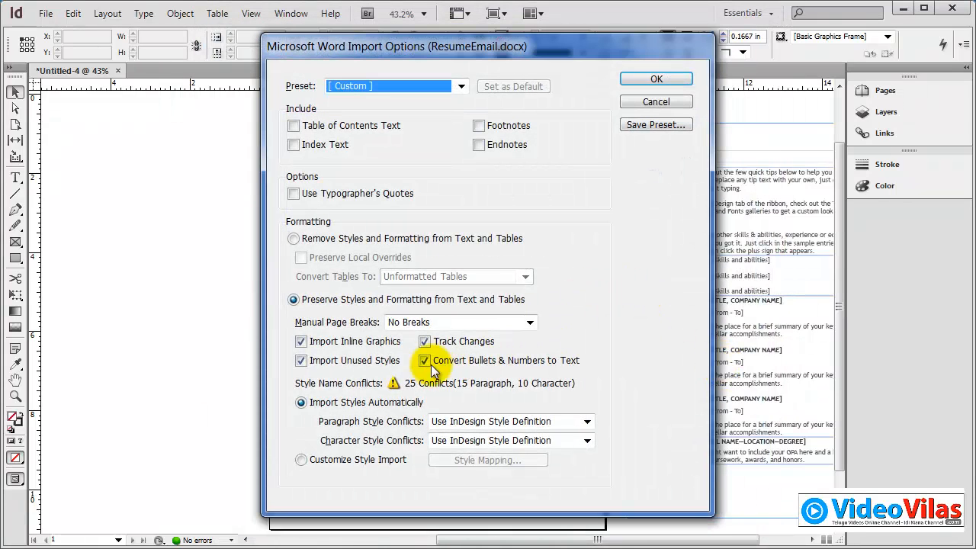
click(344, 239)
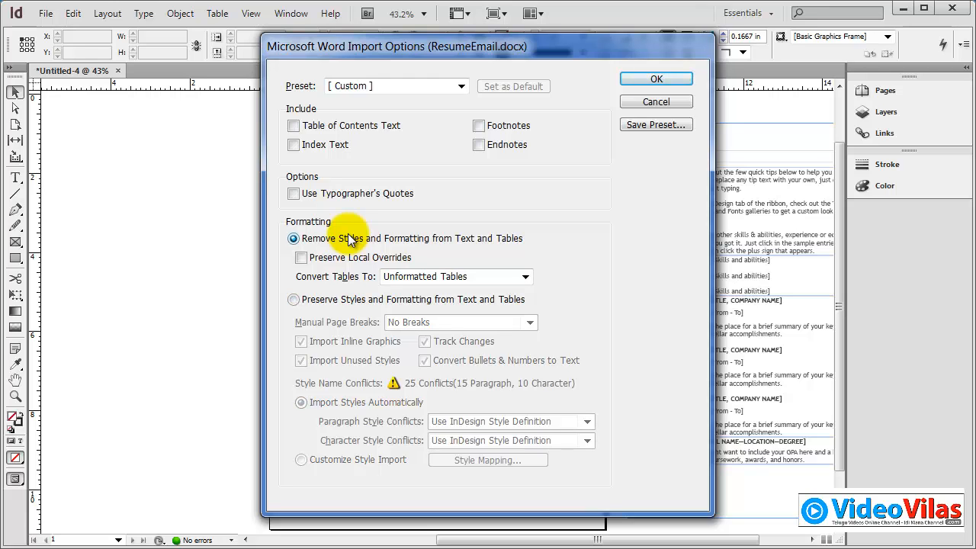
click(657, 76)
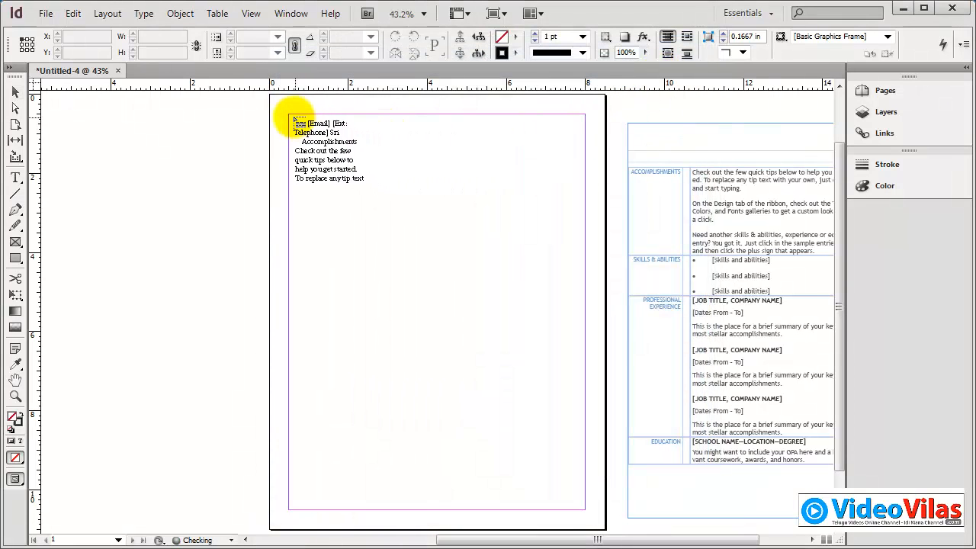
click(290, 114)
click(145, 313)
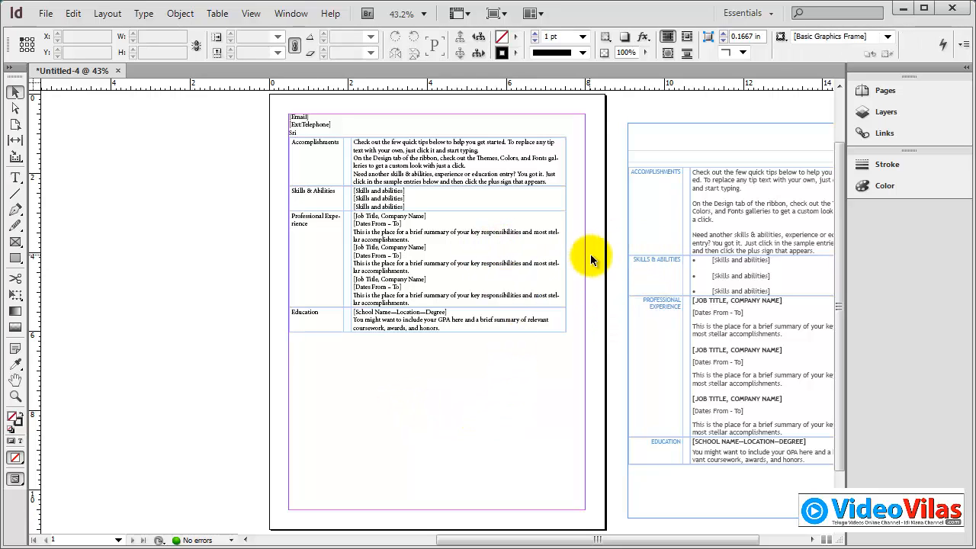
Step: Shift the two resume frames downward and move the unformatted one off the page onto the pasteboard
drag(447, 262, 479, 408)
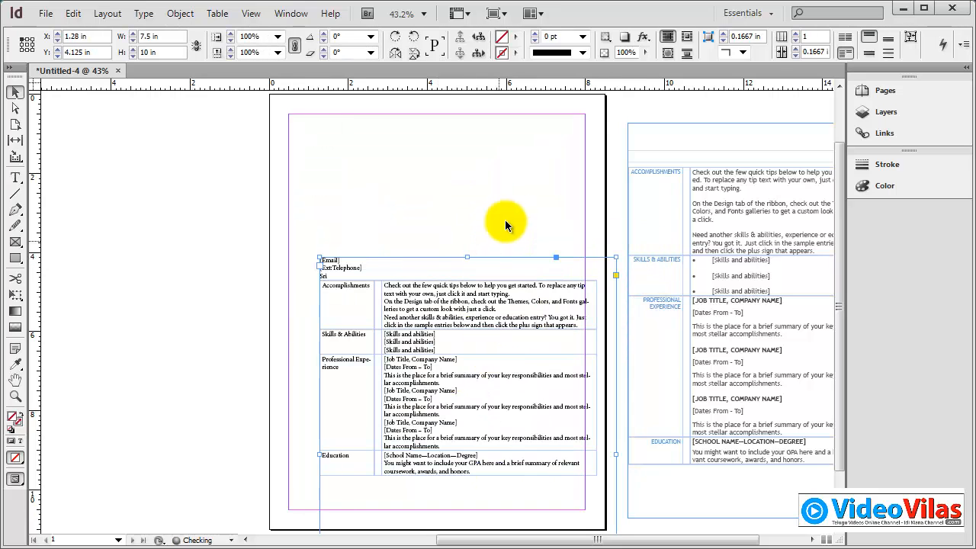
click(700, 238)
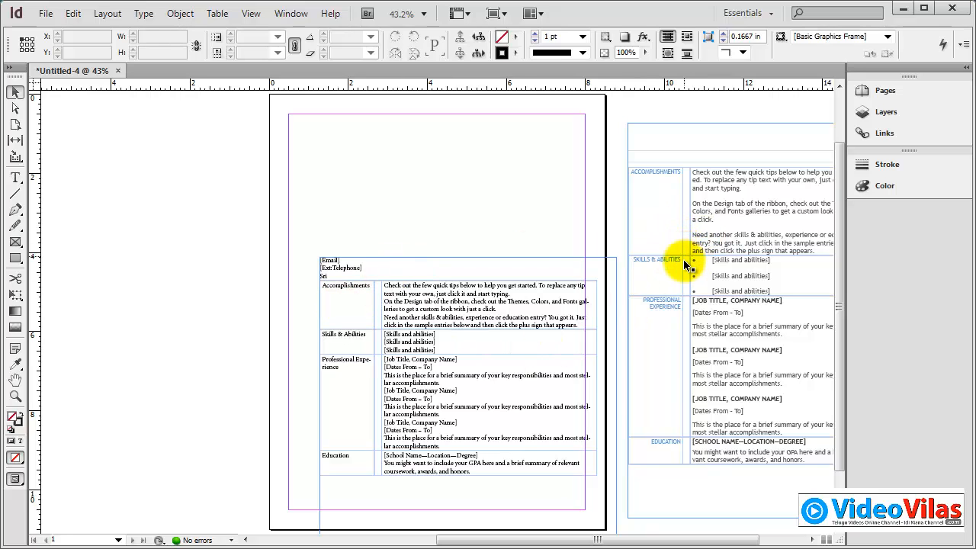
drag(684, 268, 698, 360)
click(515, 191)
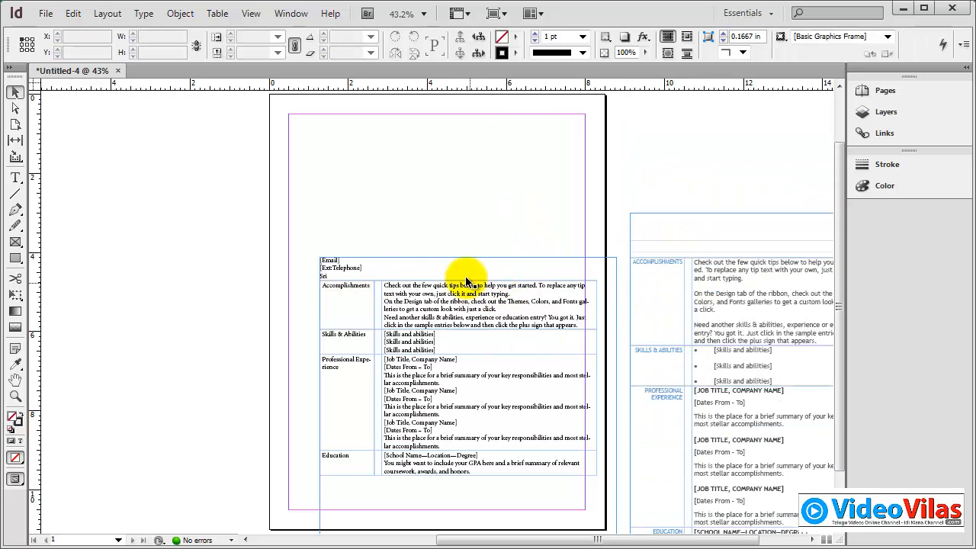
drag(428, 196, 737, 417)
drag(476, 311, 786, 293)
click(687, 181)
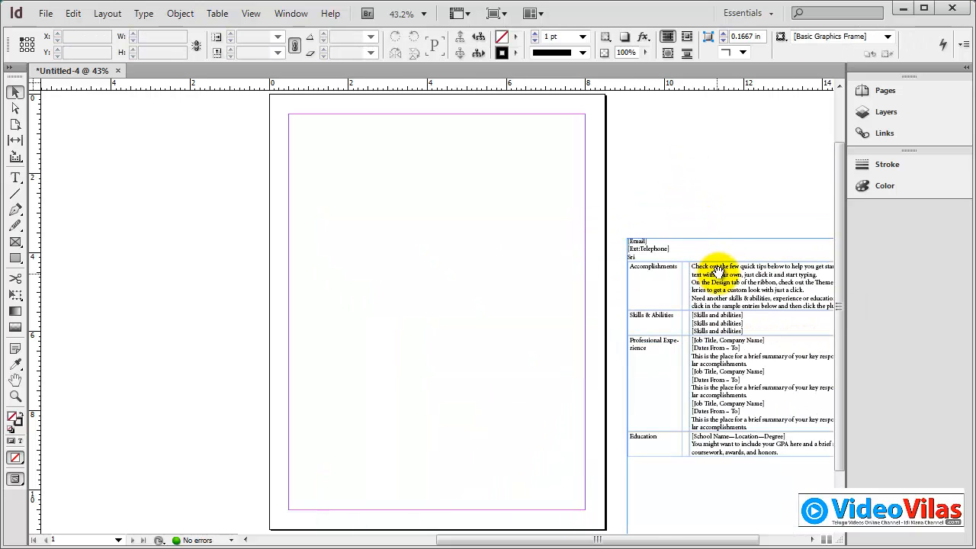
Step: Move the unformatted resume frame to X 1 in, Y 3 in and the formatted one beside it at X 8.58 in, Y 2.3 in
drag(711, 239, 602, 237)
drag(629, 278, 313, 250)
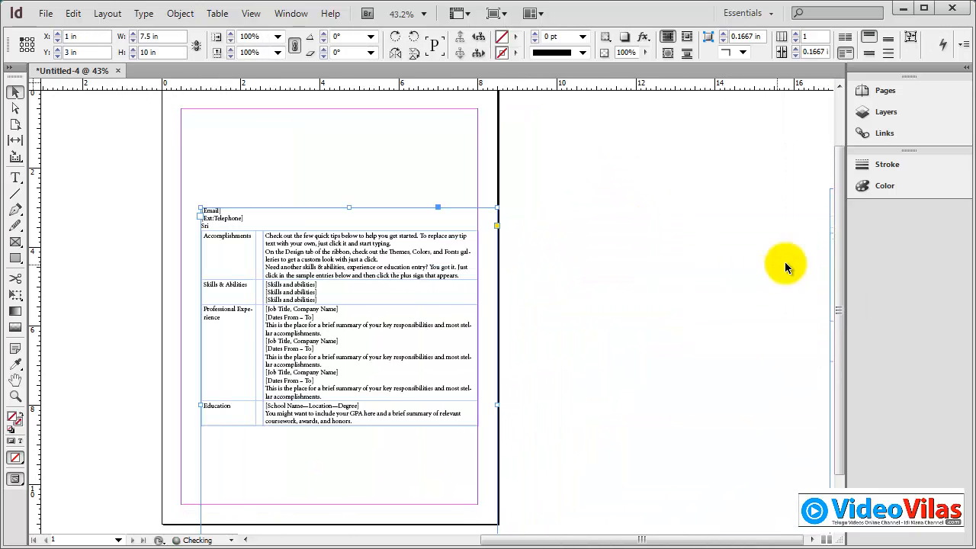
drag(833, 263, 546, 239)
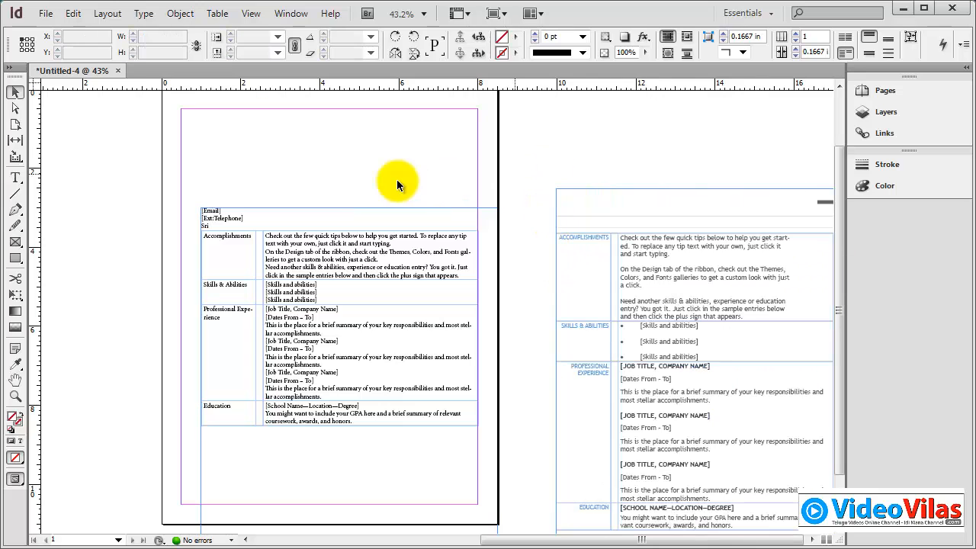
key(ctrl+equal)
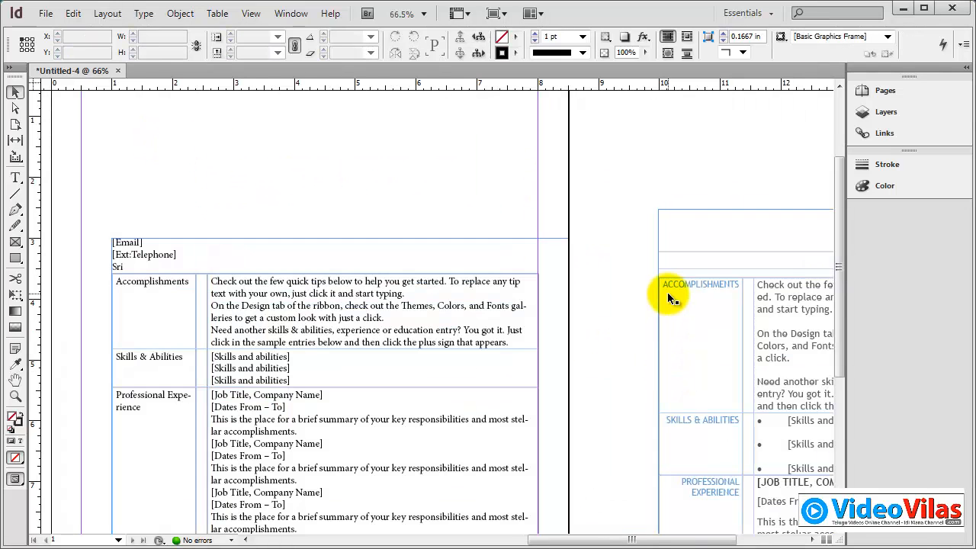
drag(611, 264, 635, 279)
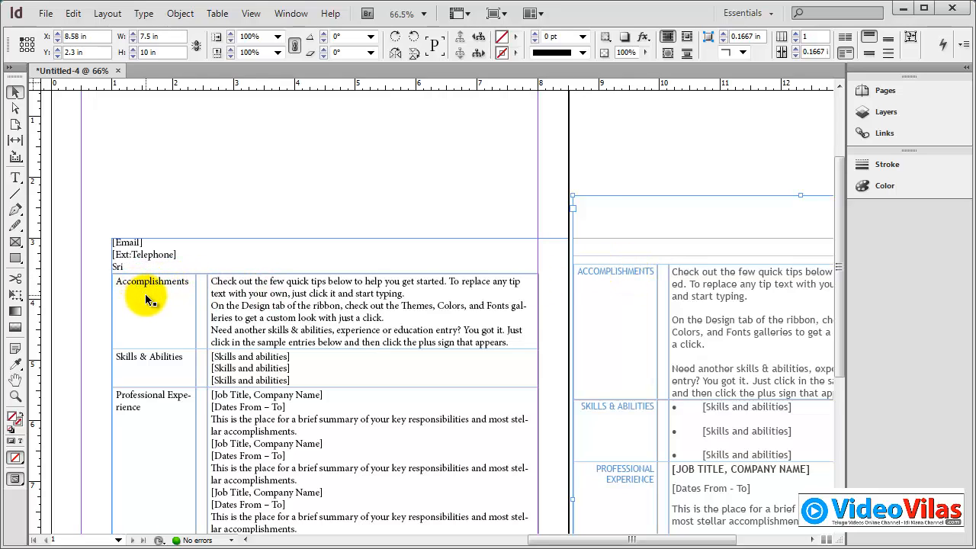
Step: Compare the formatted and unformatted resume frames, delete both, and fit the empty page in the window
drag(726, 195, 349, 194)
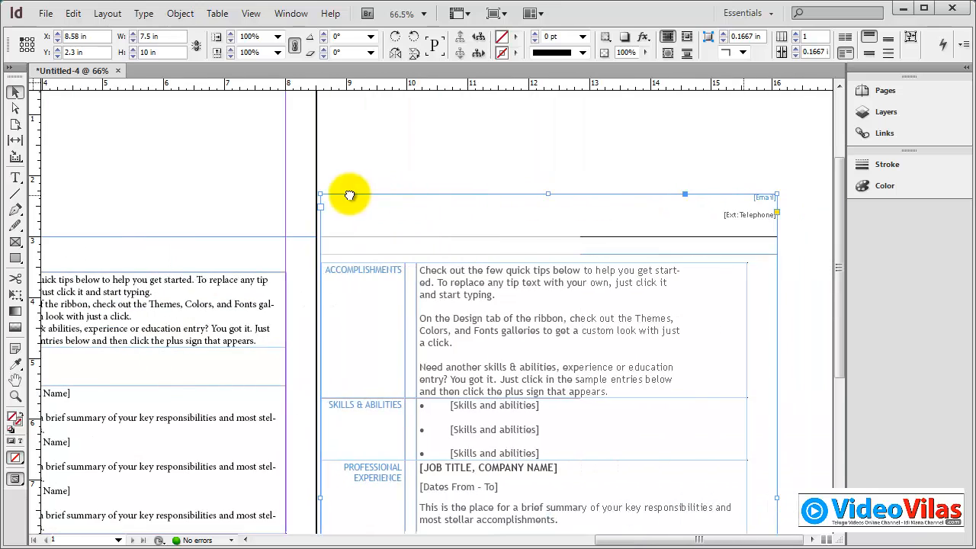
drag(421, 213, 620, 273)
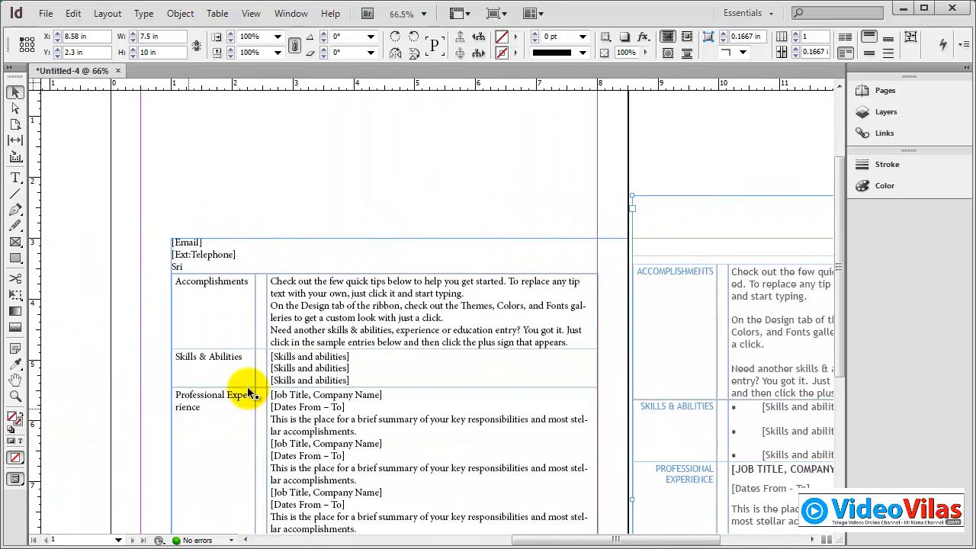
drag(508, 489, 376, 363)
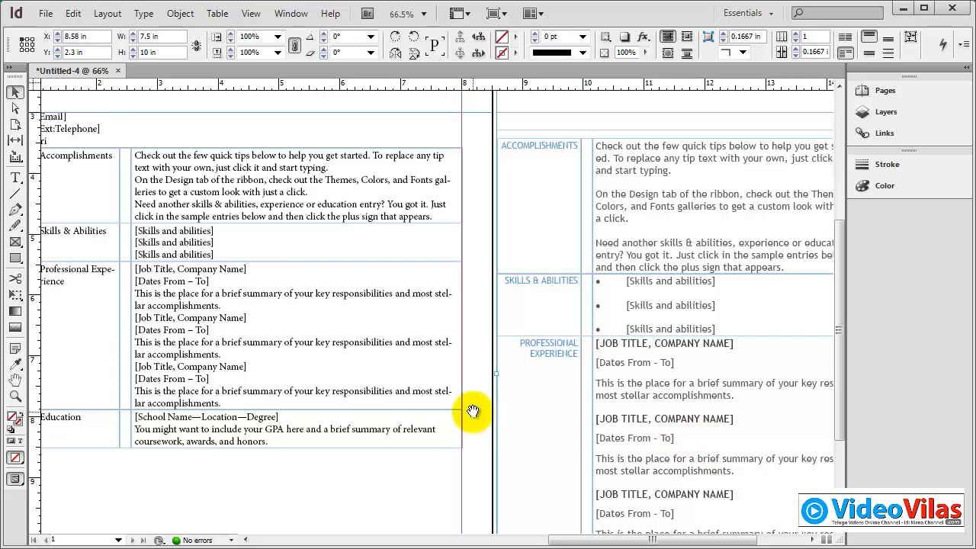
drag(470, 414, 621, 460)
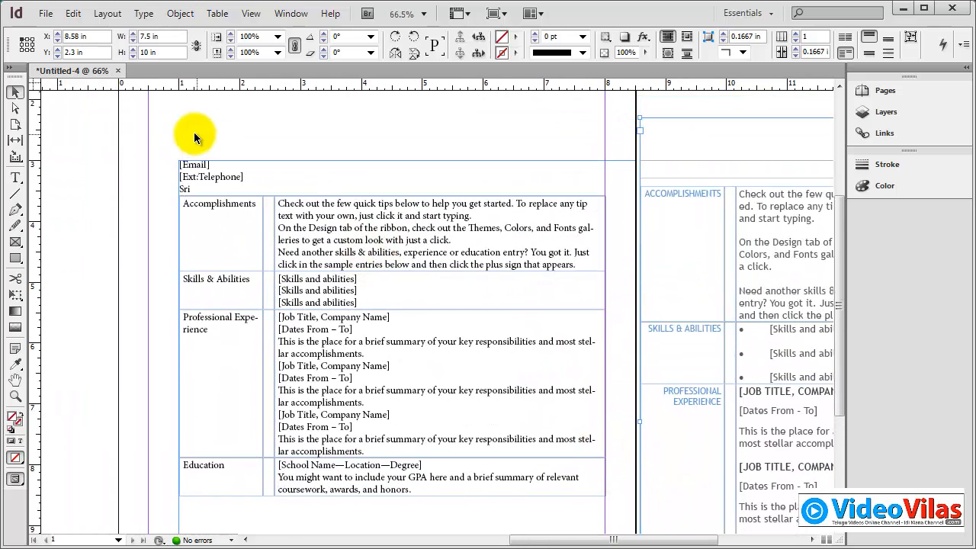
drag(208, 137, 702, 422)
key(Delete)
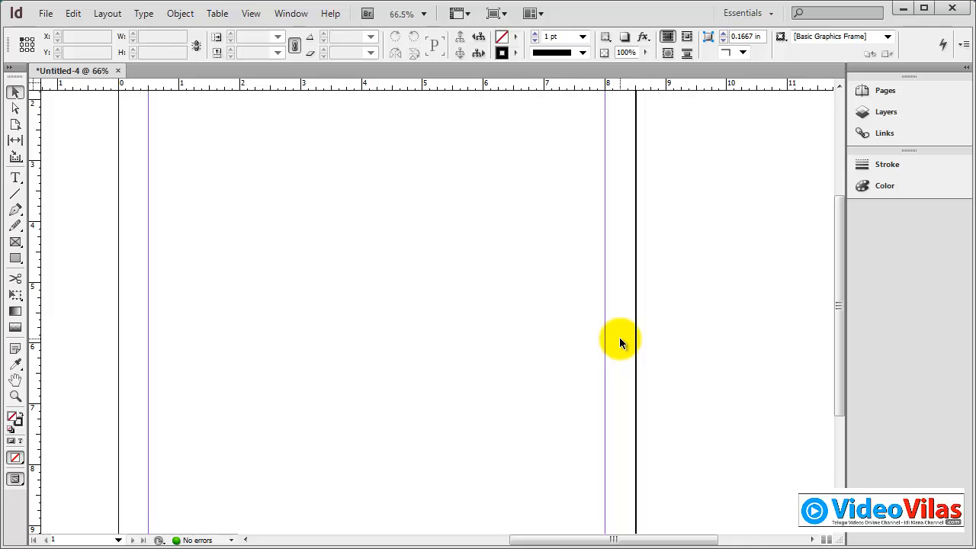
key(ctrl+0)
Step: Start placing ResumeEmail with import options shown, preserving styles and formatting from text and tables and using Customize Style Import
click(45, 14)
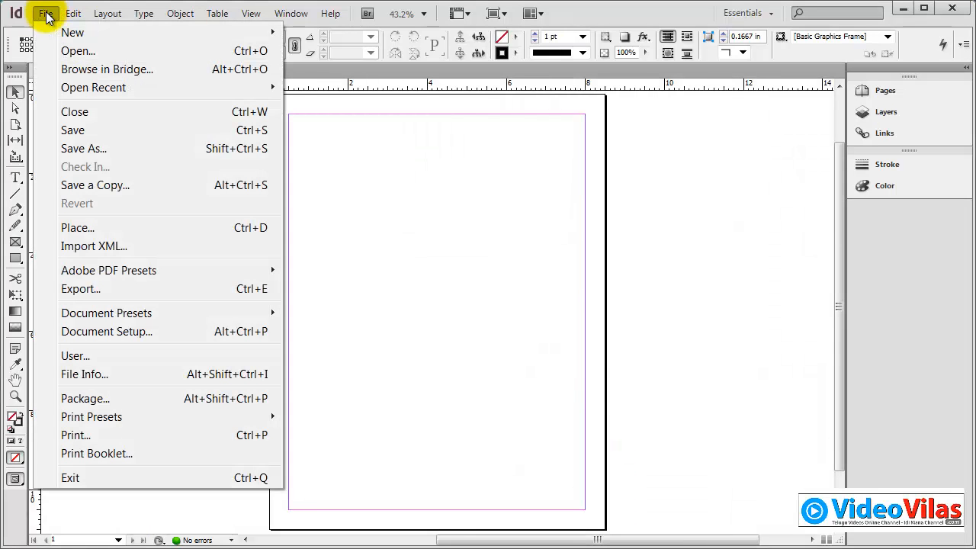
click(87, 228)
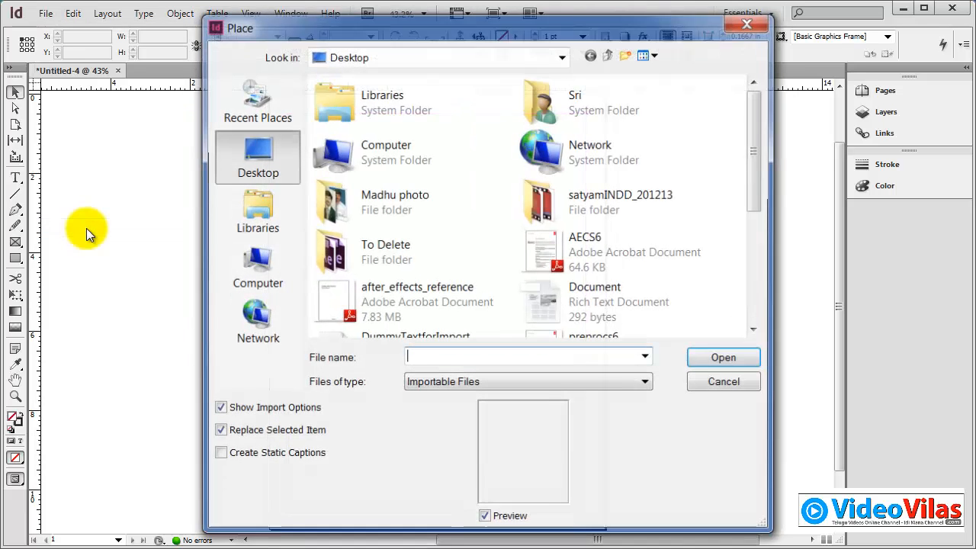
drag(763, 157, 775, 257)
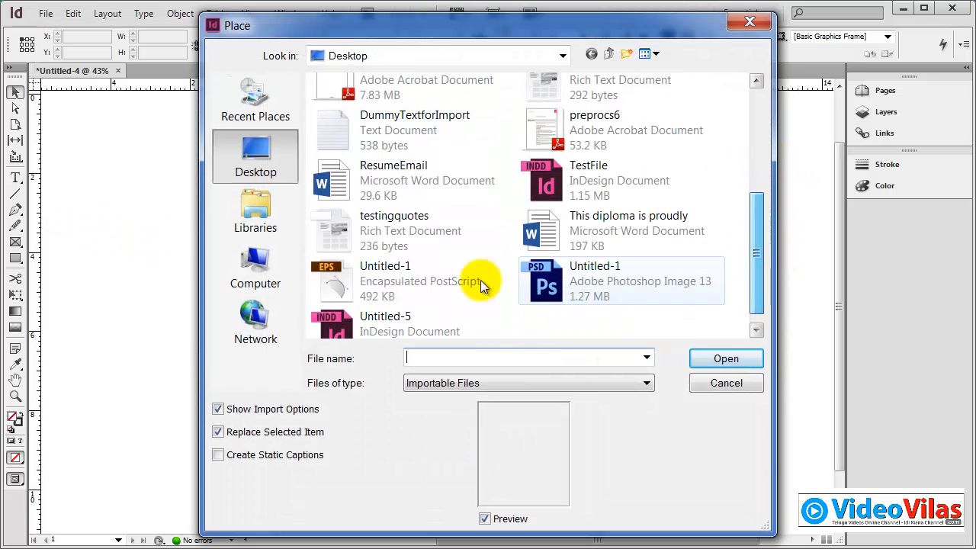
click(378, 179)
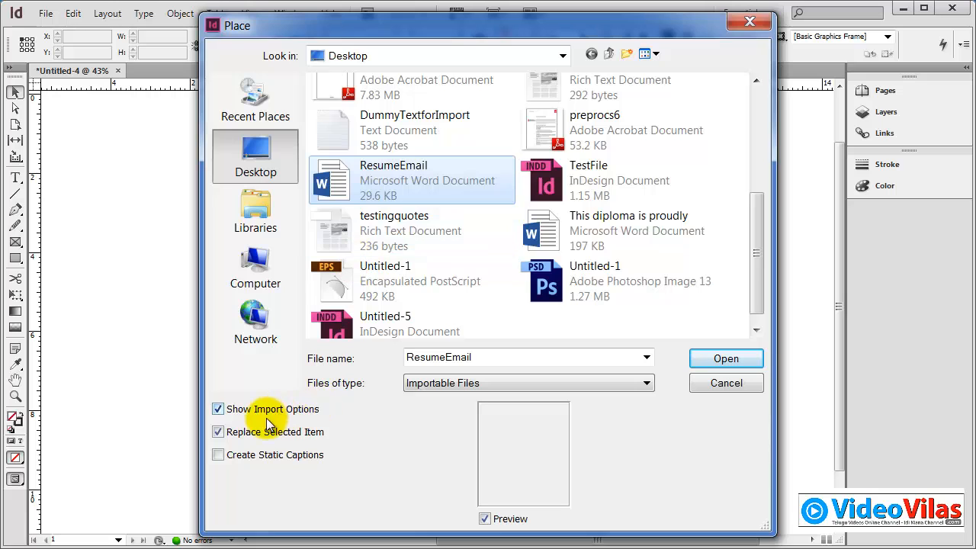
click(700, 361)
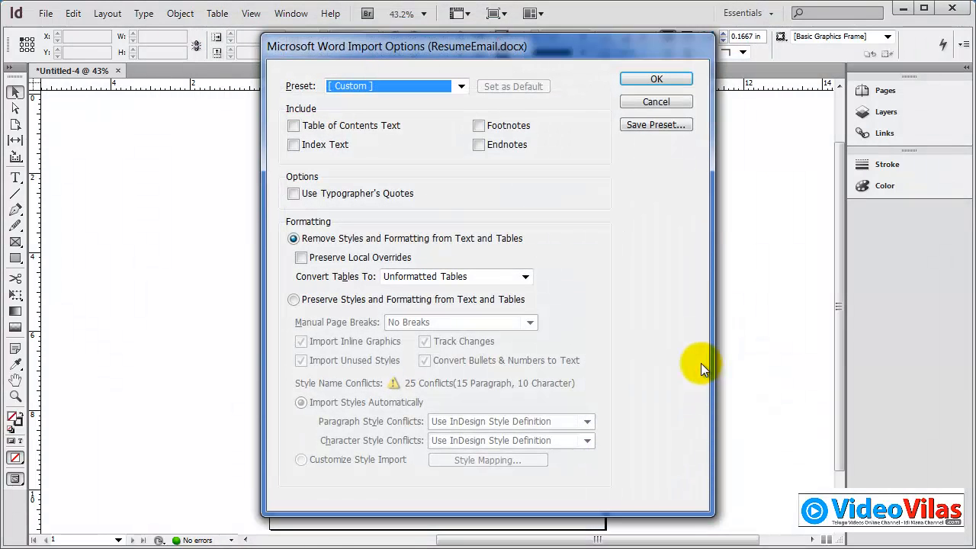
click(333, 300)
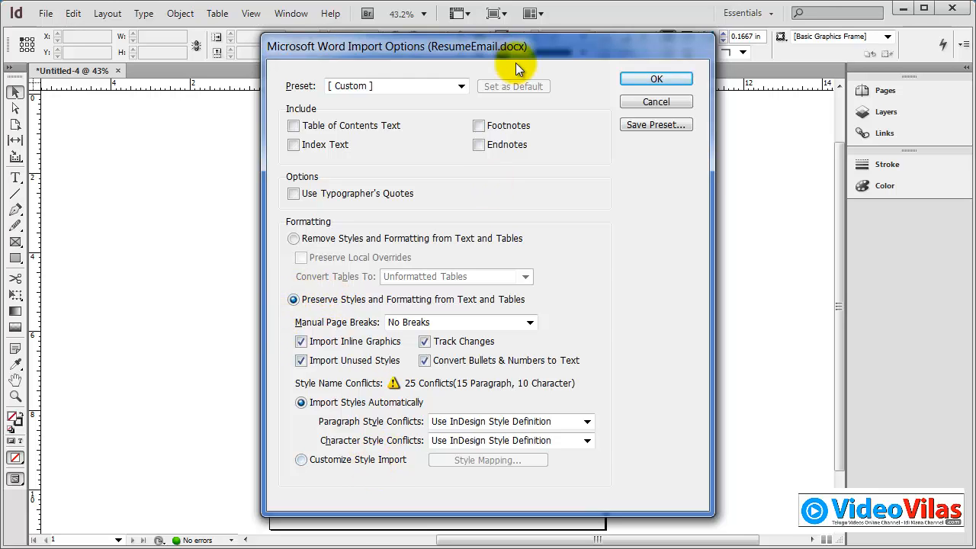
drag(515, 63, 364, 75)
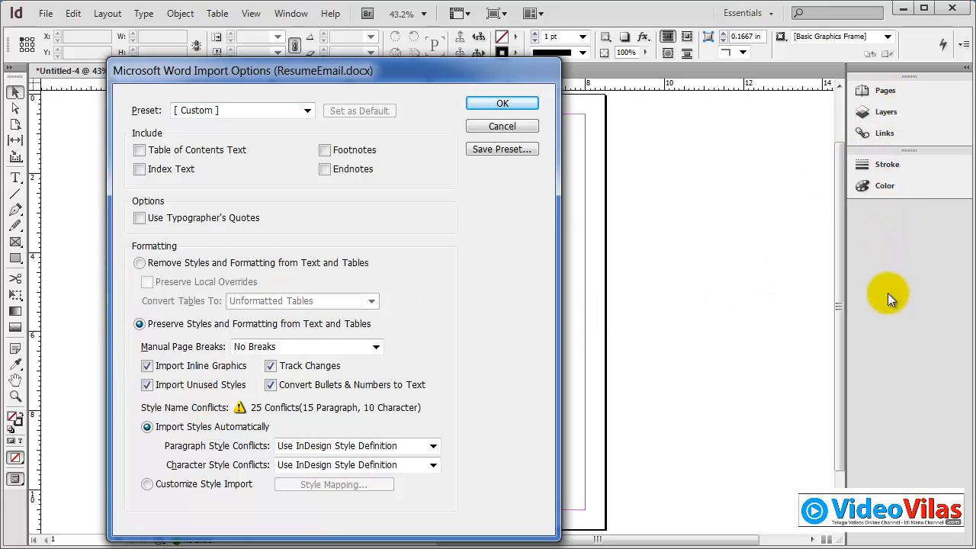
click(170, 490)
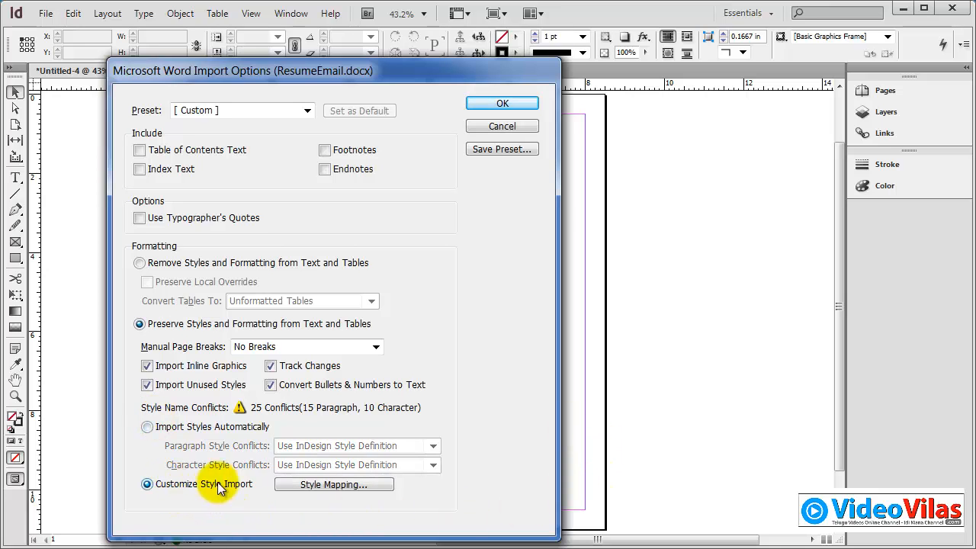
Step: Examine the style mapping for how the Word Normal and Heading styles correspond to InDesign styles
click(323, 487)
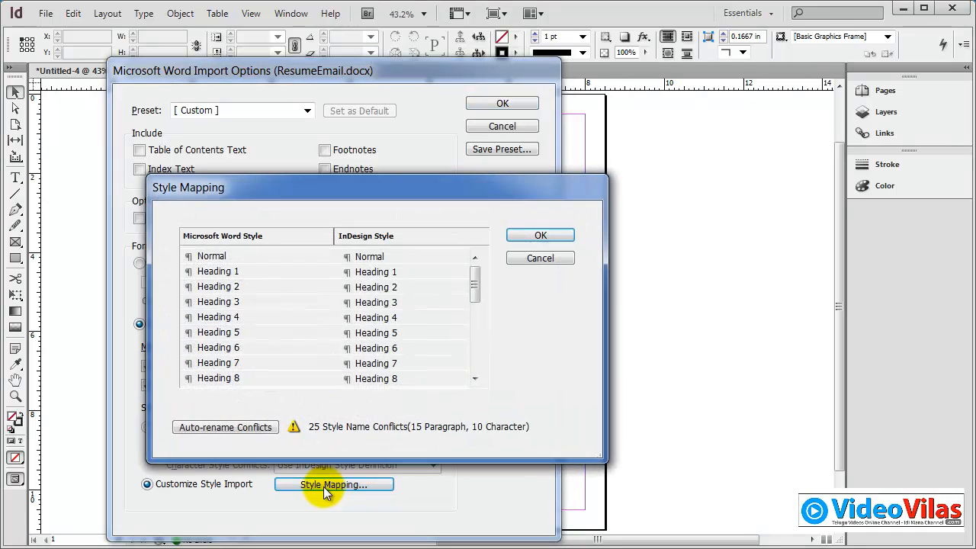
click(221, 259)
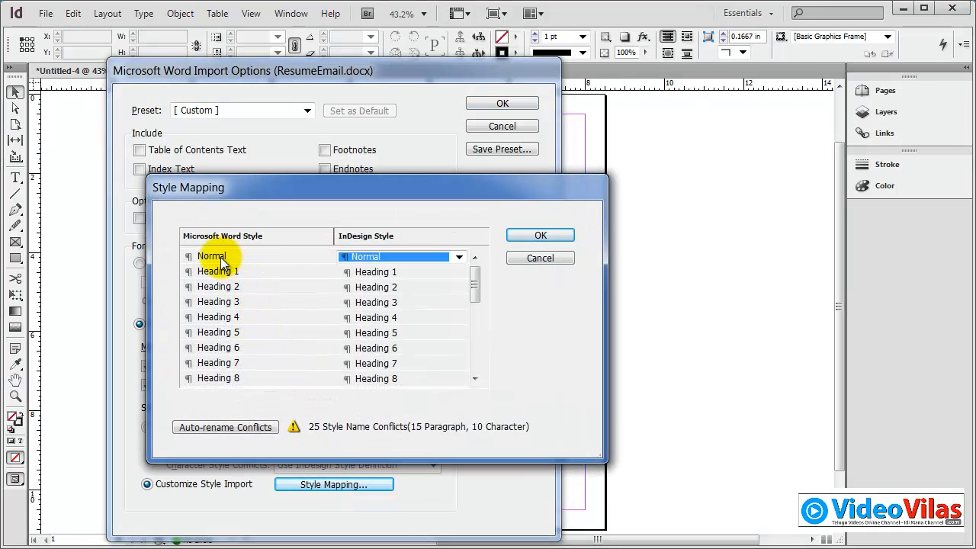
click(393, 273)
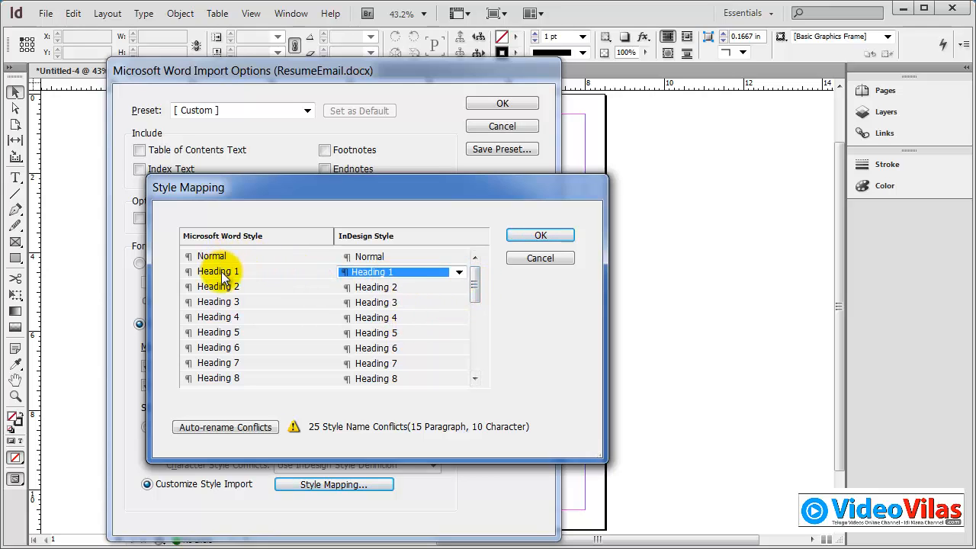
click(393, 351)
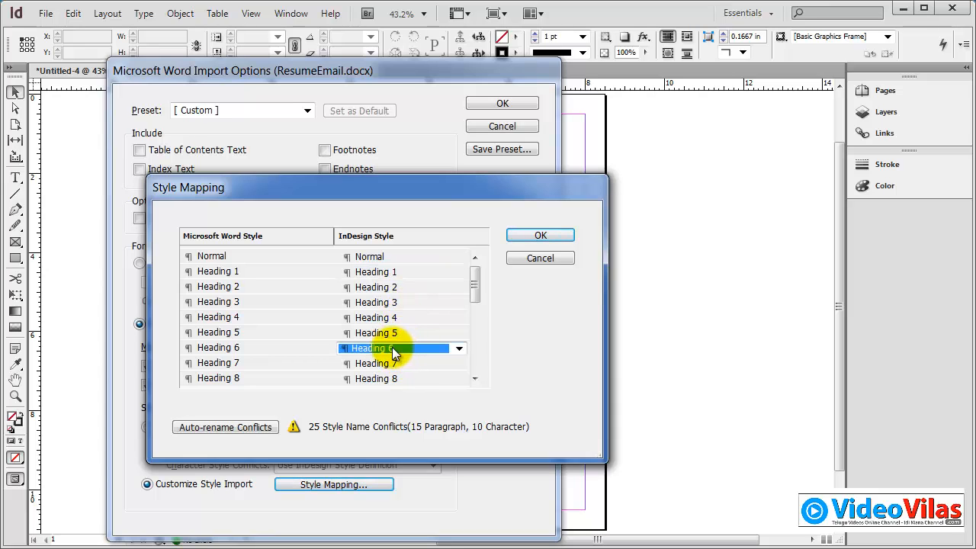
click(230, 273)
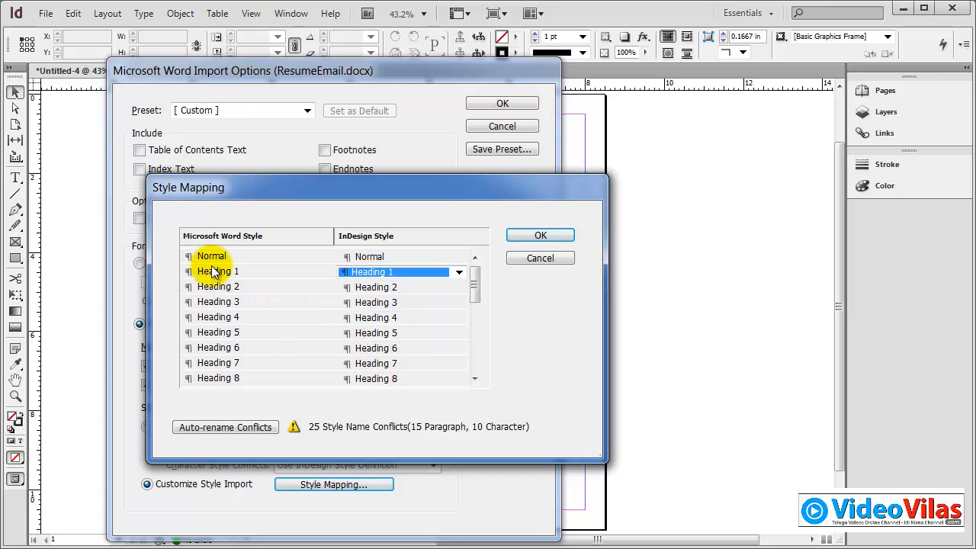
click(213, 256)
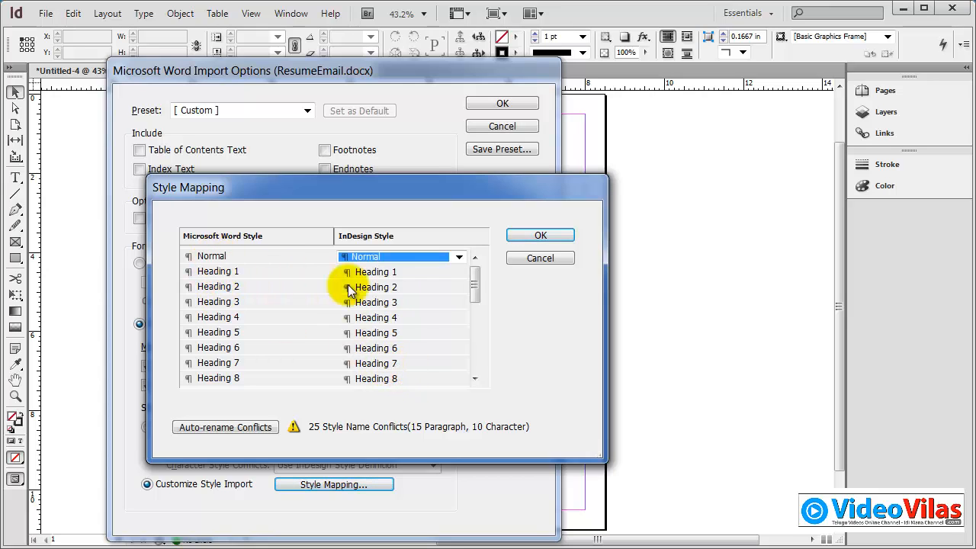
click(227, 308)
click(225, 318)
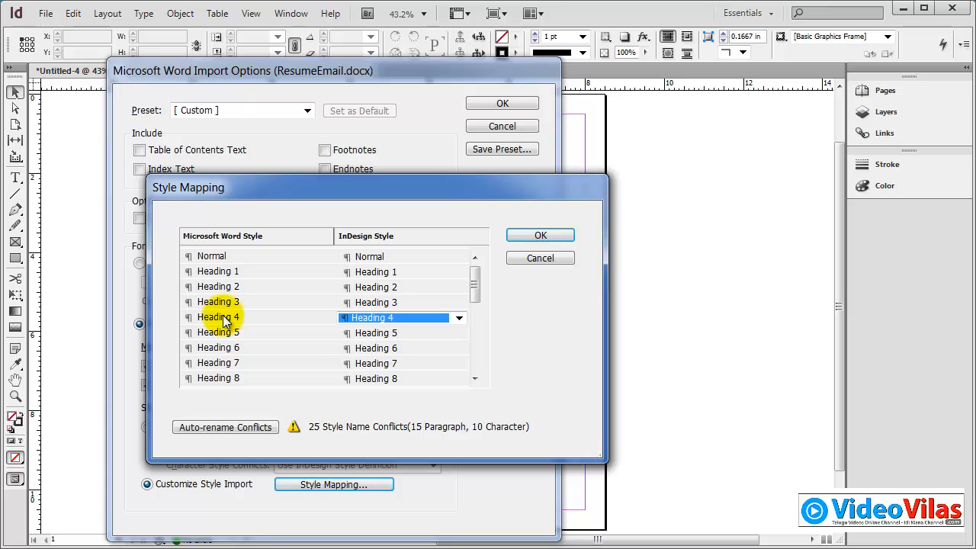
Step: Try auto-renaming all conflicting styles in the style mapping, and discard the change
click(226, 427)
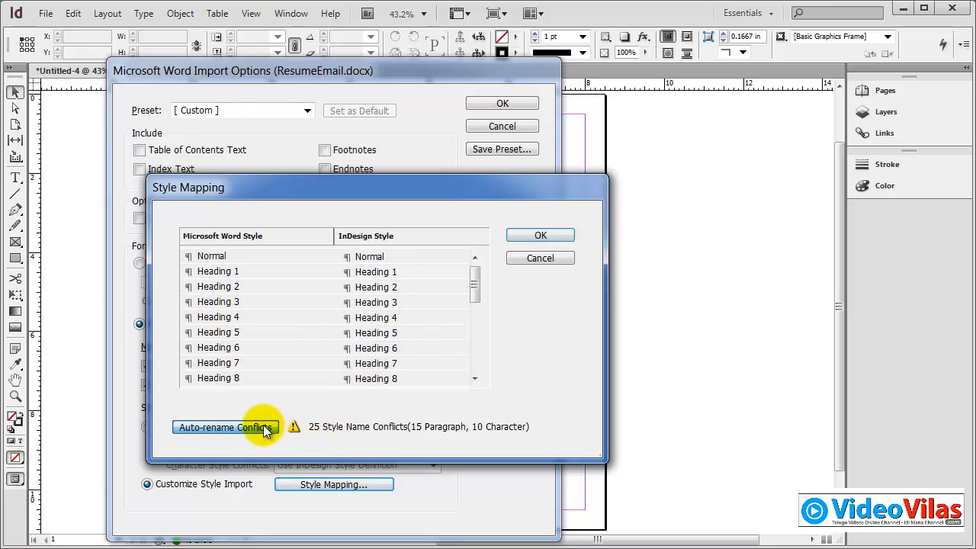
click(227, 307)
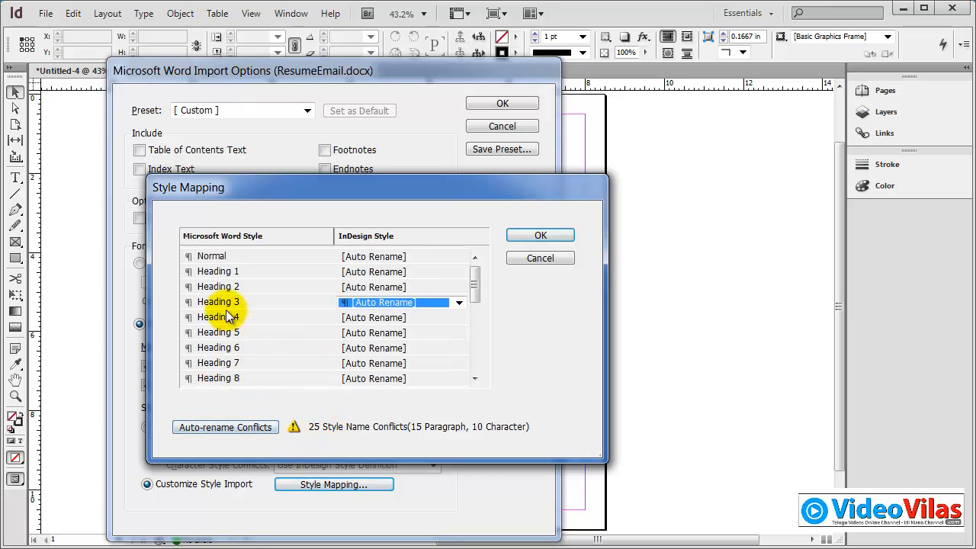
click(412, 366)
drag(480, 288, 475, 266)
click(554, 259)
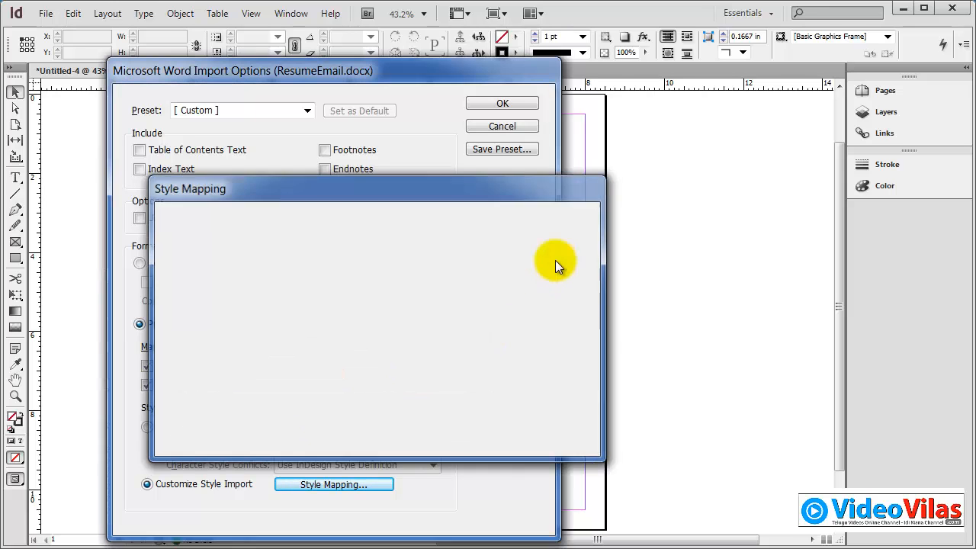
Step: Reopen the style mapping, review the list from Normal down to Emphasis, and accept the mapping
click(317, 485)
click(216, 259)
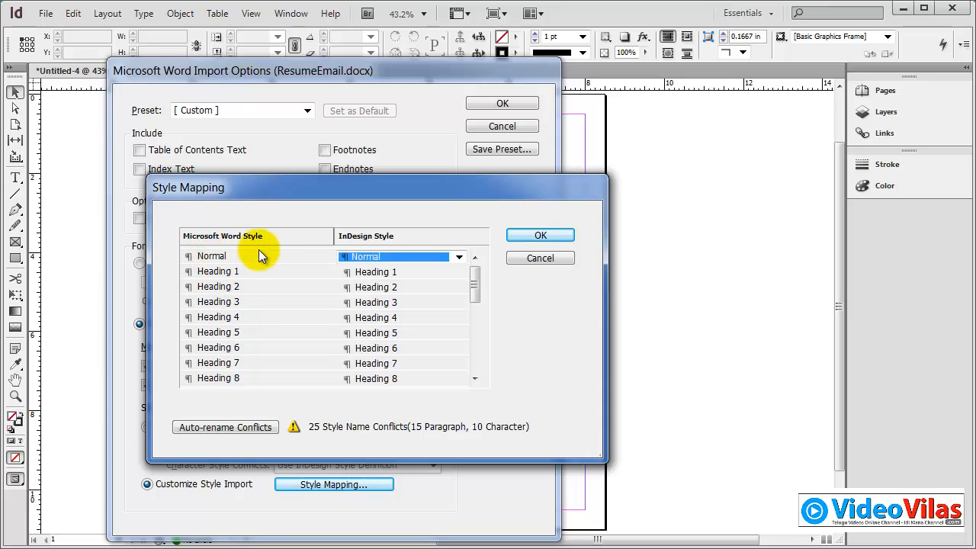
click(225, 272)
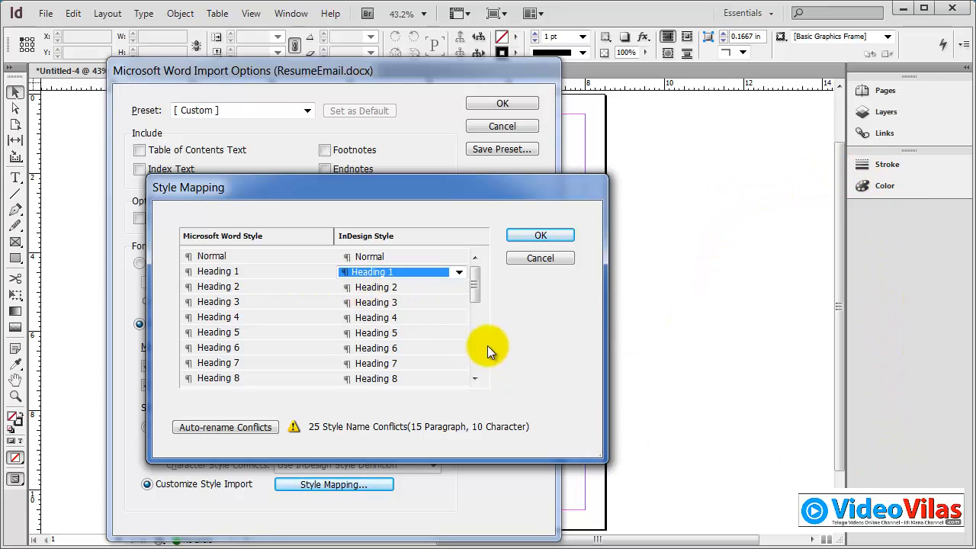
drag(472, 287, 481, 361)
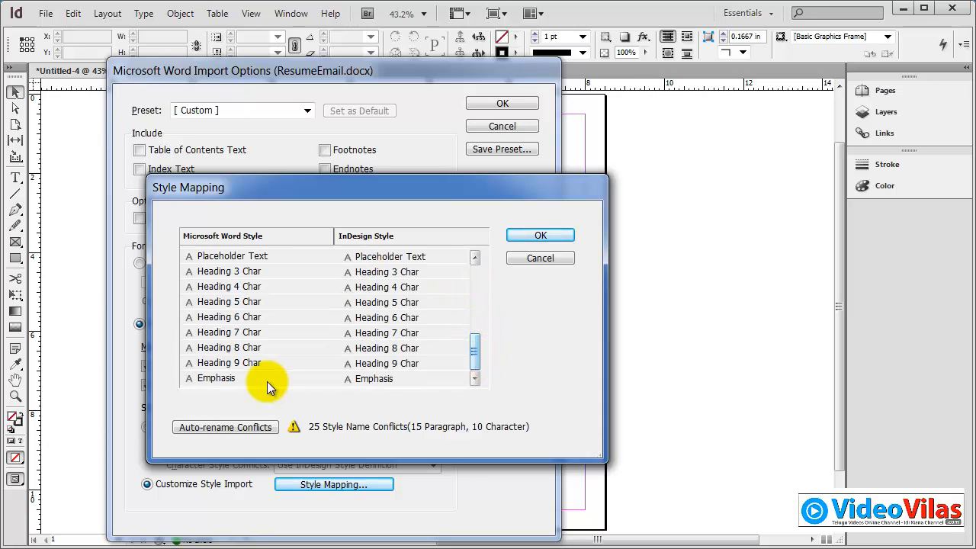
click(524, 235)
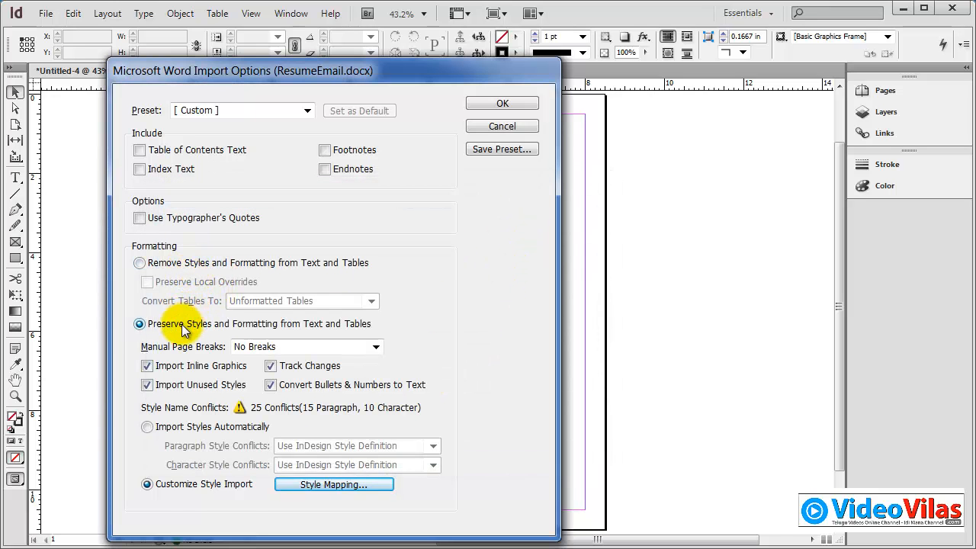
Step: Accept the import options and place ResumeEmail at the page's upper-left margin corner, leaving its frame deselected
click(497, 103)
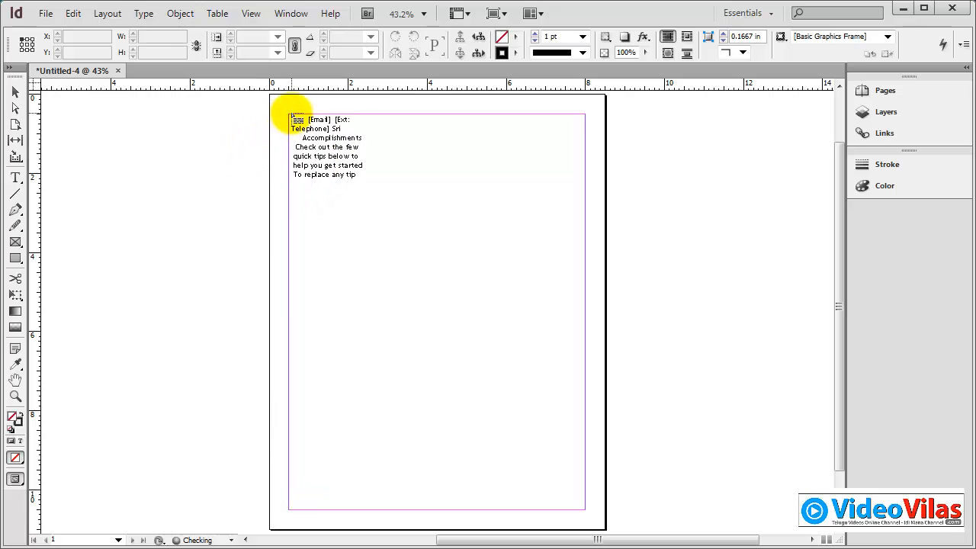
click(290, 115)
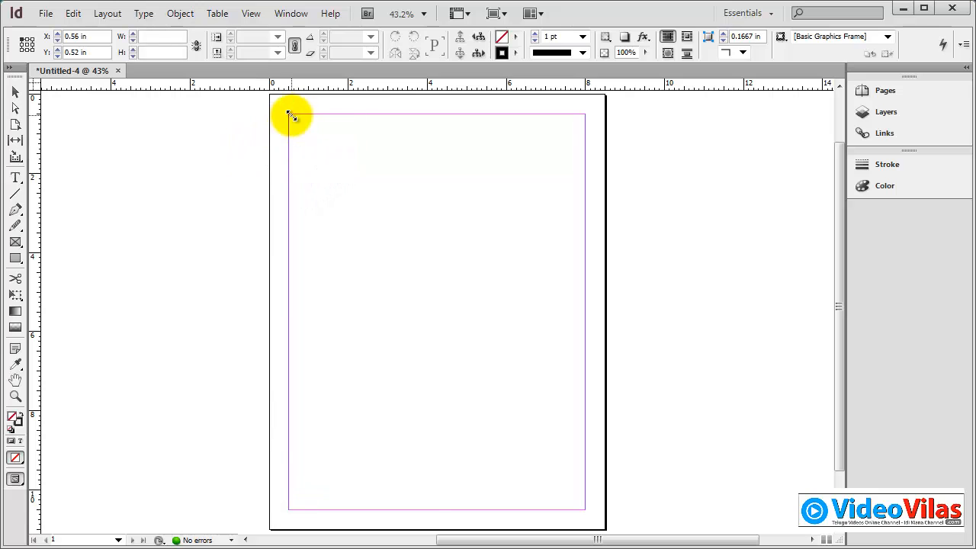
click(716, 235)
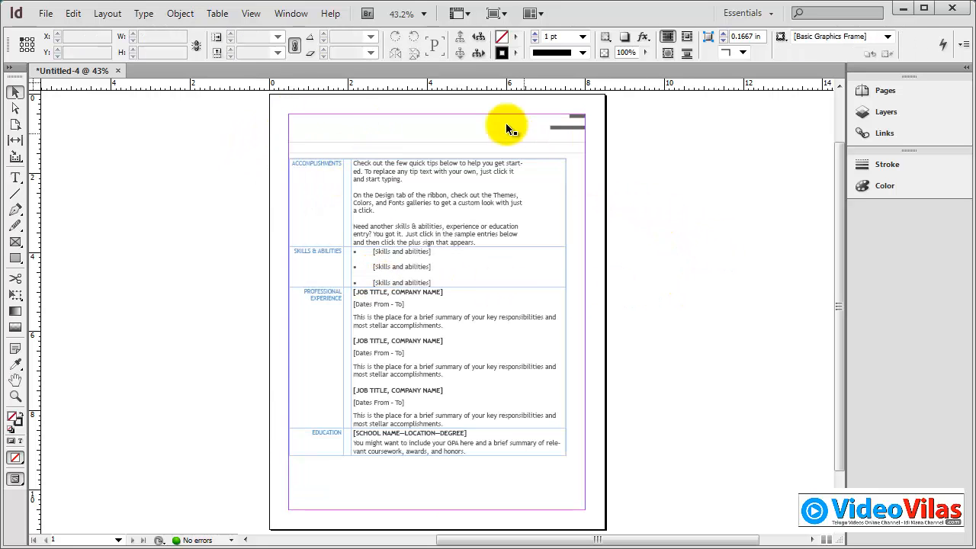
Step: Show the character styles beside the resume page and enlarge their list to fit every imported style
click(291, 13)
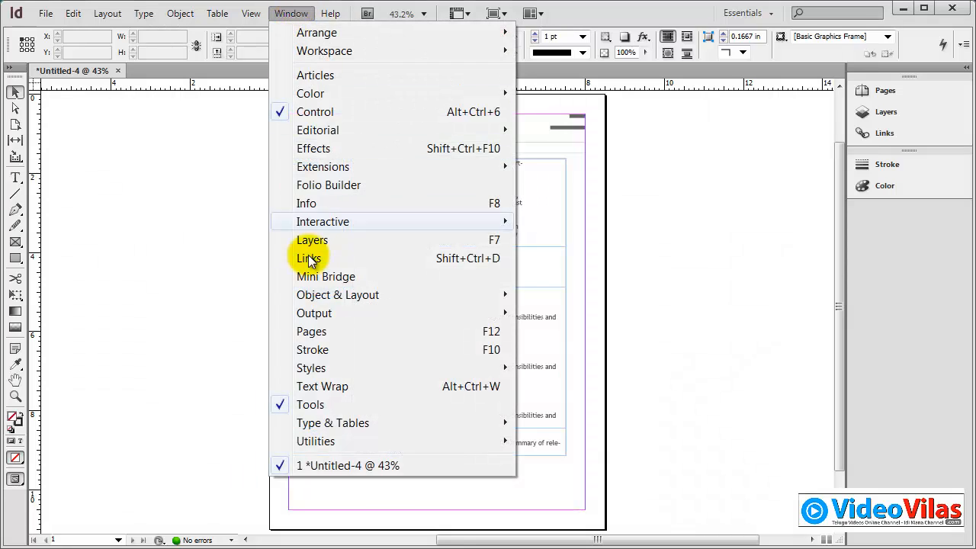
mouse_move(332, 368)
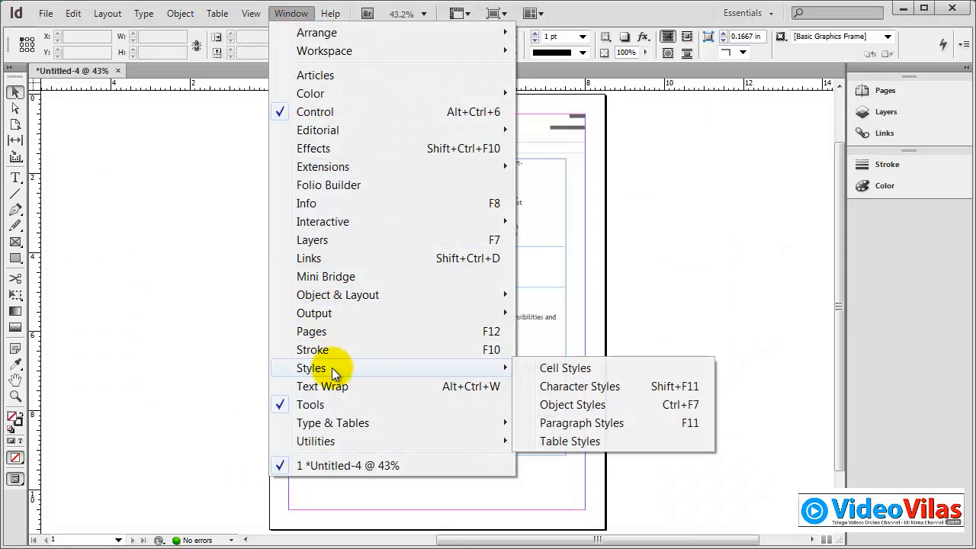
click(593, 389)
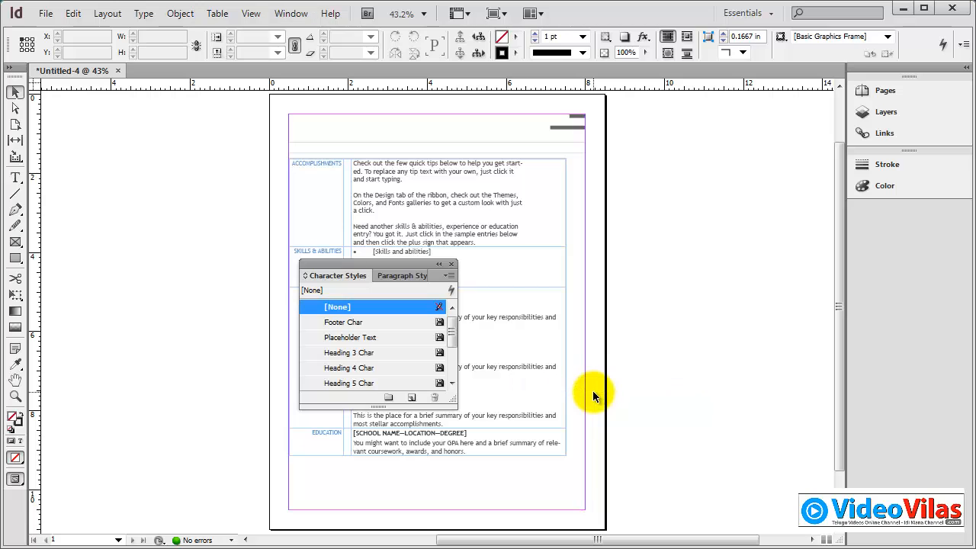
drag(390, 264, 694, 101)
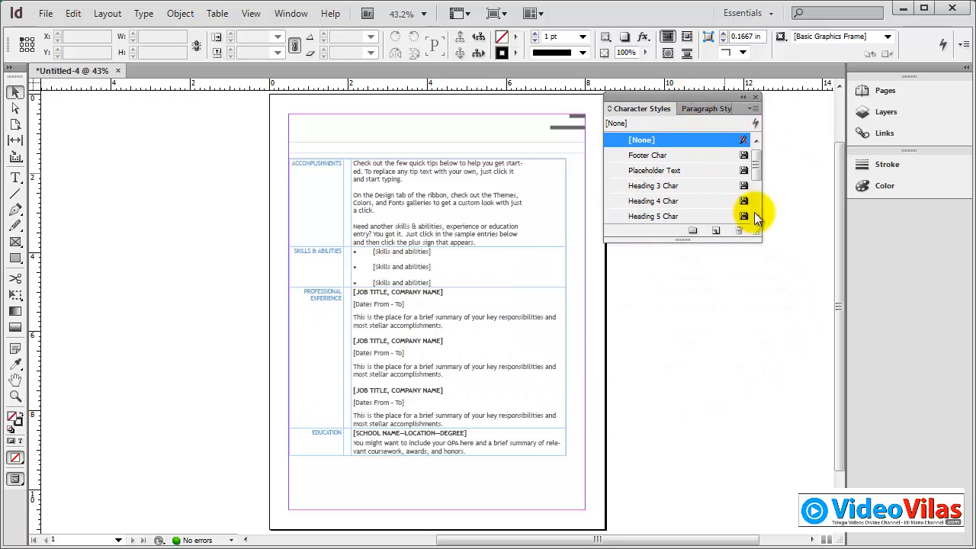
drag(758, 233, 823, 487)
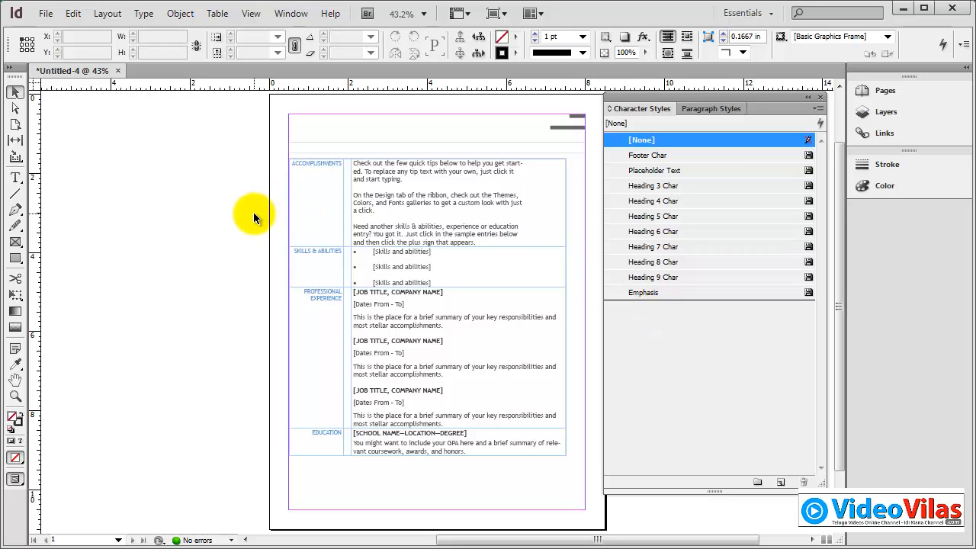
Step: Show the paragraph styles and separate them from the character styles, placing the two lists on opposite sides of the resume page
click(289, 15)
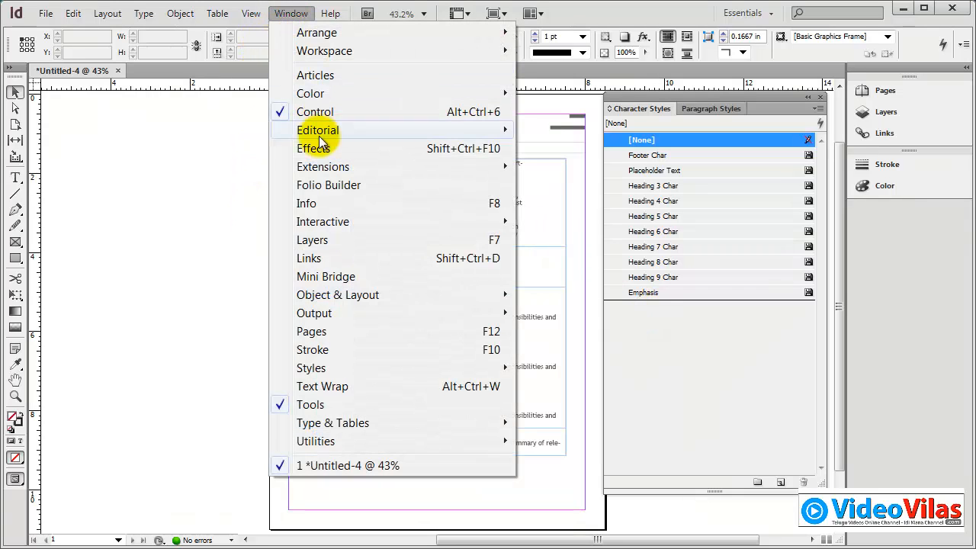
mouse_move(350, 371)
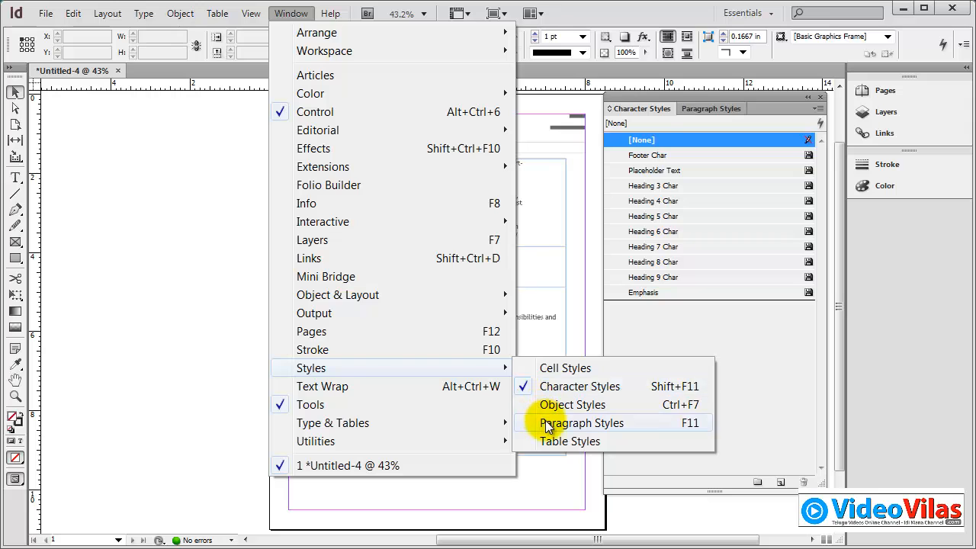
click(545, 423)
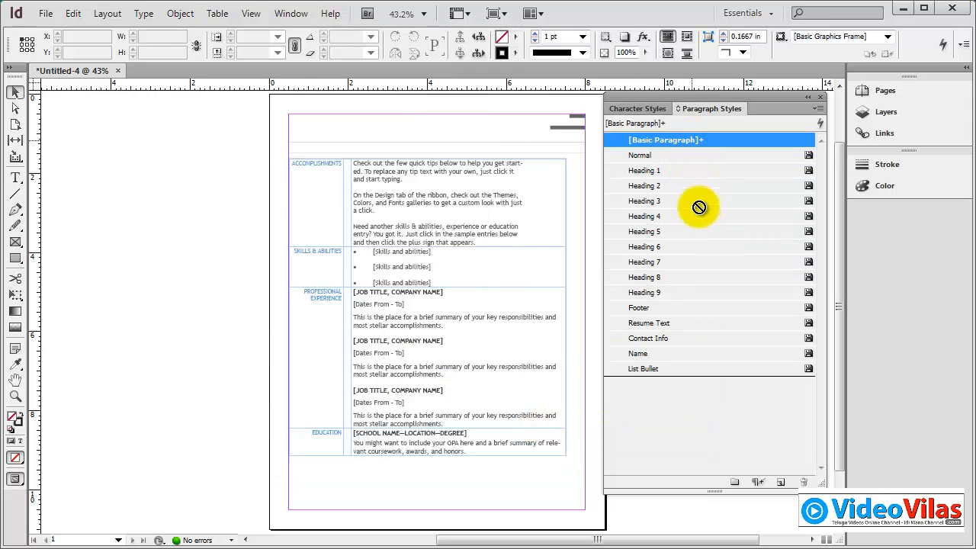
drag(725, 106, 119, 124)
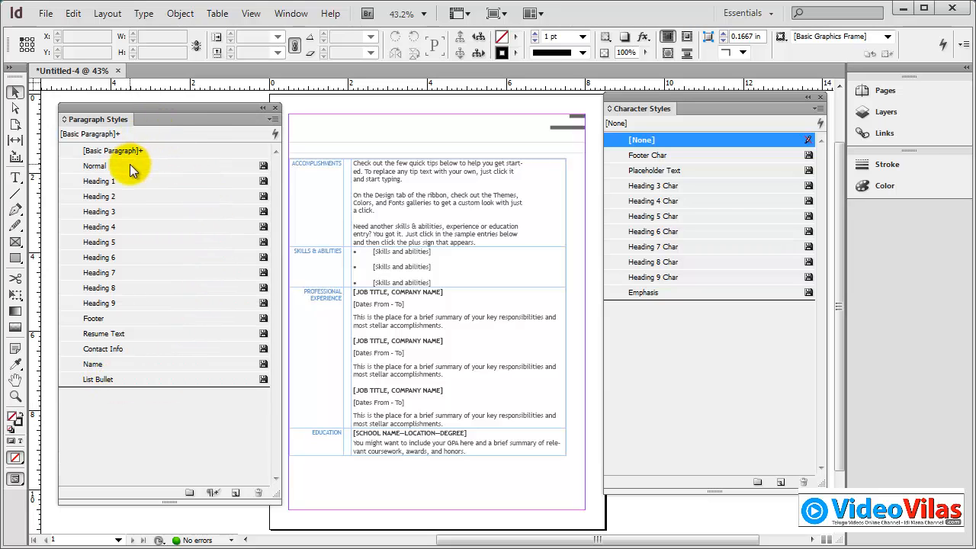
click(15, 395)
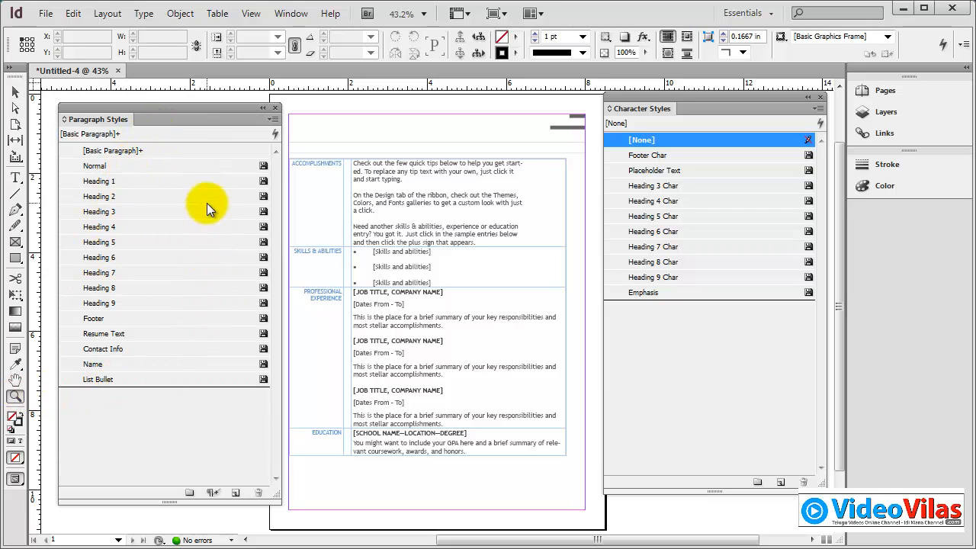
click(117, 406)
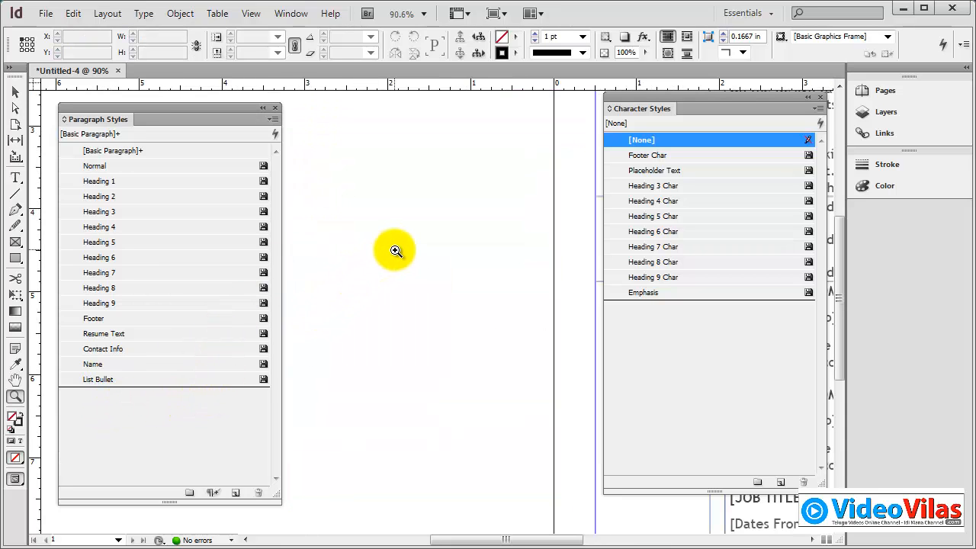
key(ctrl+0)
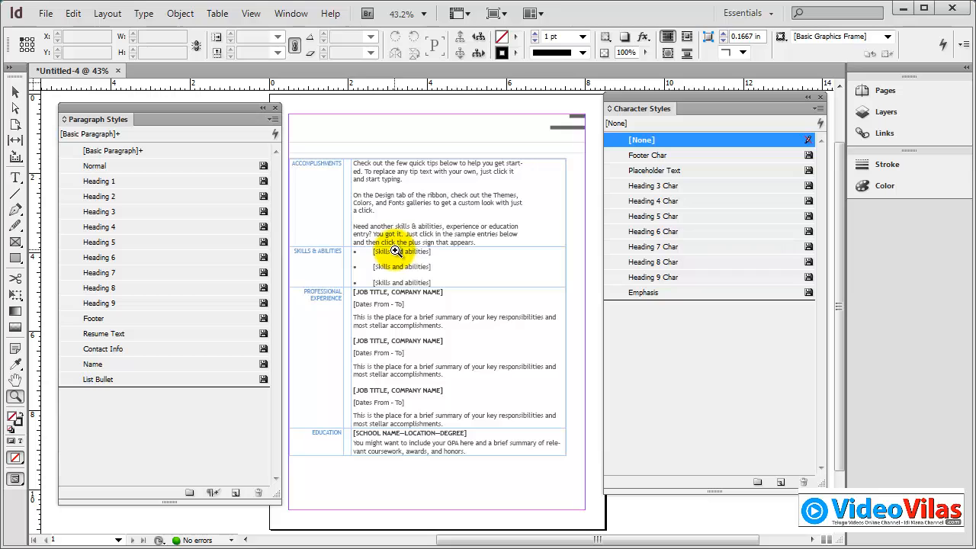
click(15, 91)
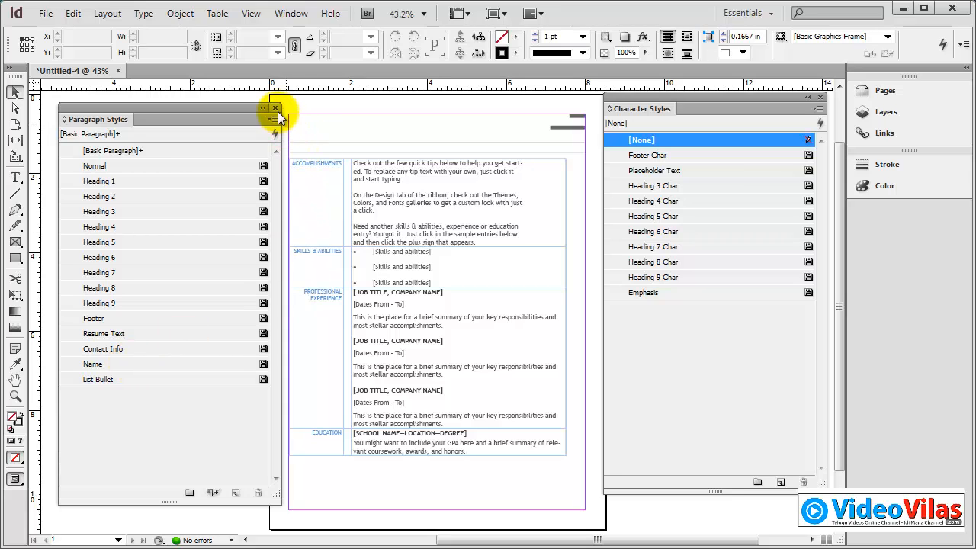
Step: Select the Heading 1 paragraph style, and close both the paragraph and character style lists
click(110, 183)
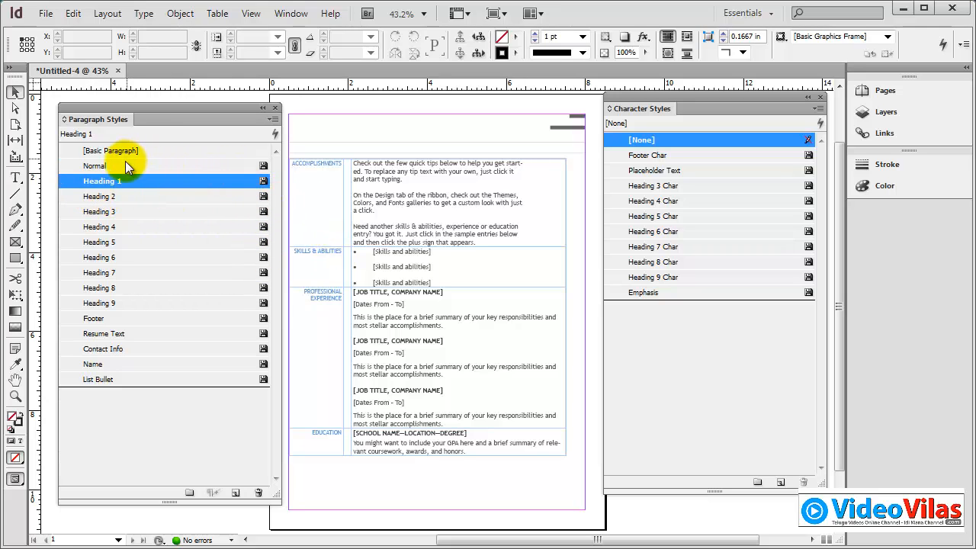
click(275, 107)
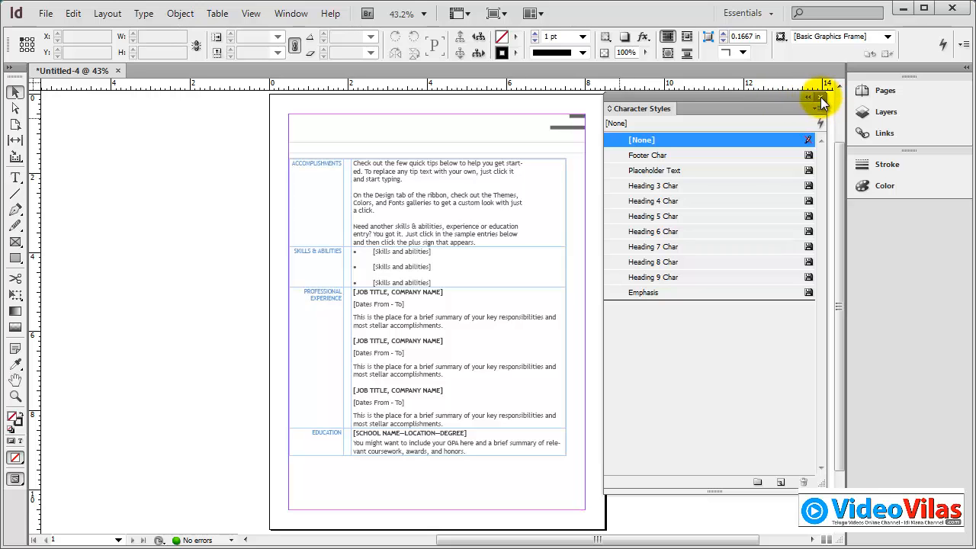
click(821, 98)
Step: Start placing ResumeEmail from the Desktop again with its import options shown and Customize Style Import chosen
click(45, 13)
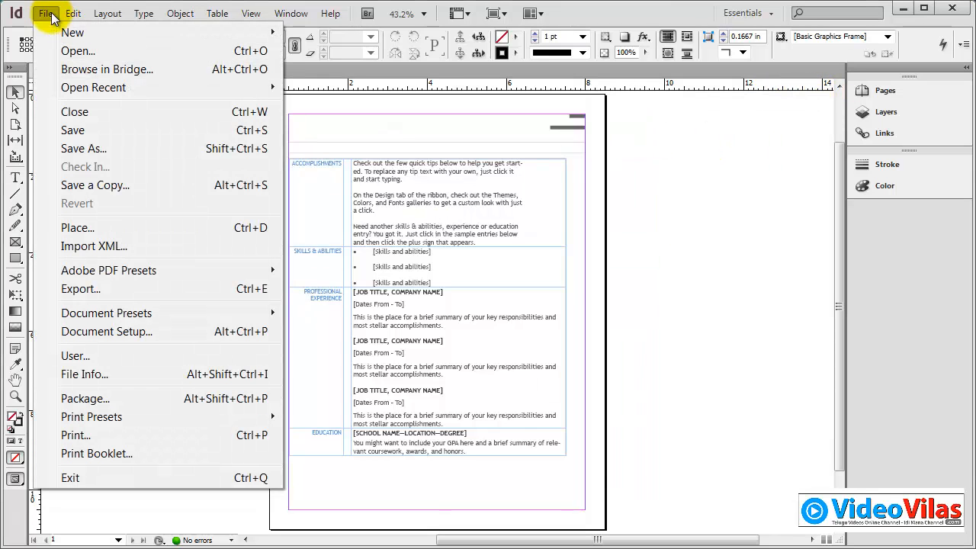
click(76, 227)
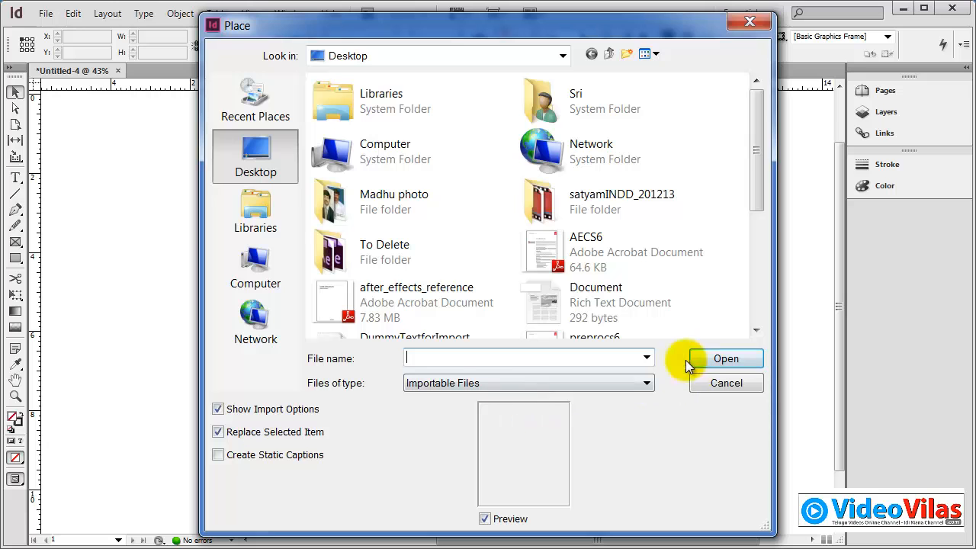
drag(754, 106, 753, 236)
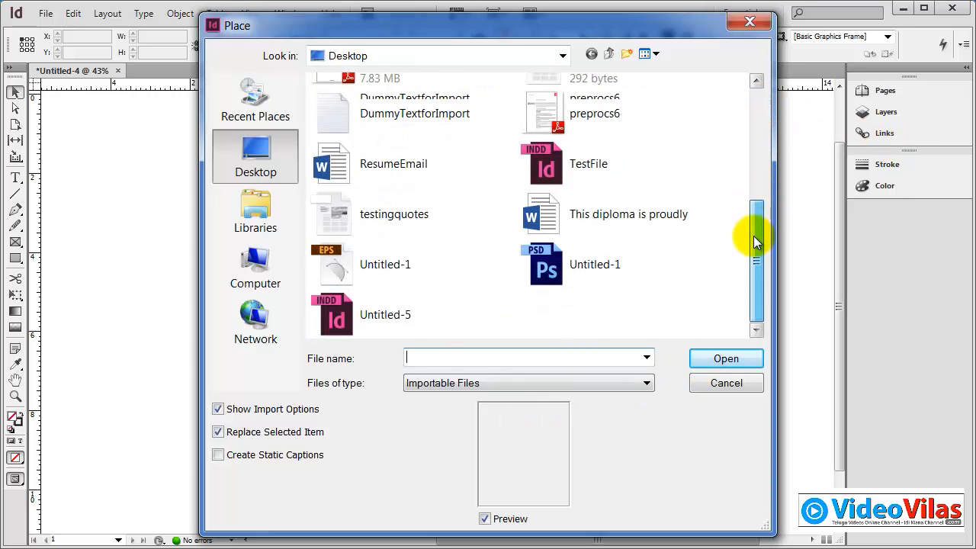
double_click(382, 168)
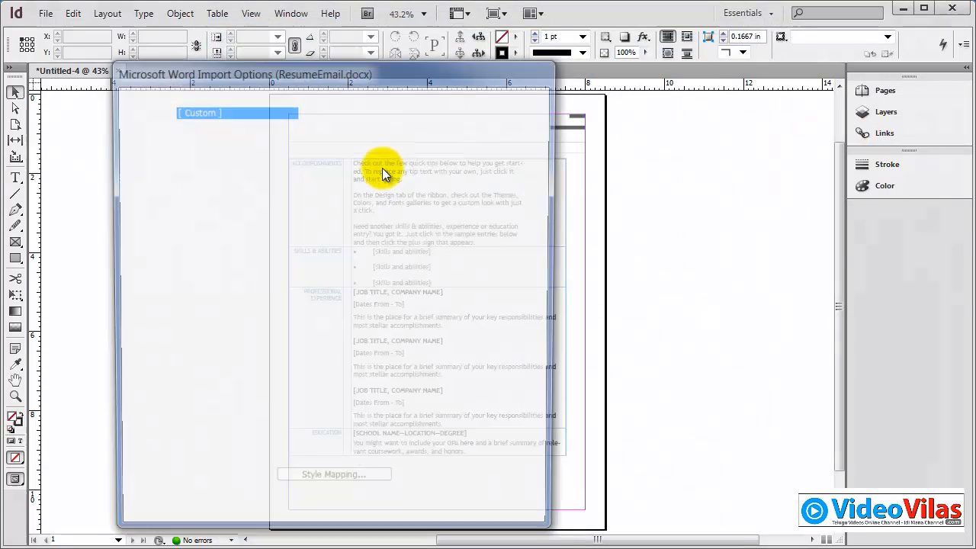
click(217, 485)
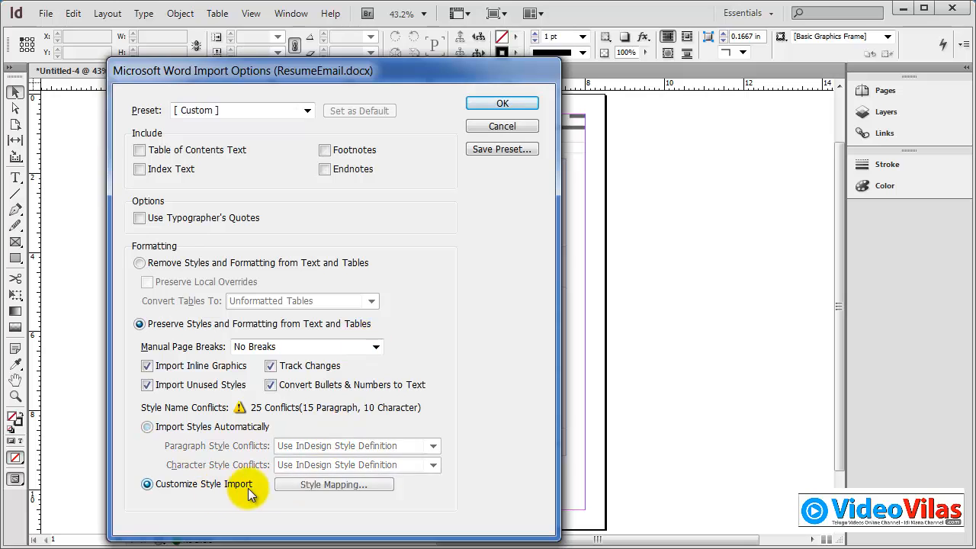
Step: Review the custom style mapping from Placeholder Text down to Emphasis, and cancel both the mapping and the import
click(297, 485)
click(228, 255)
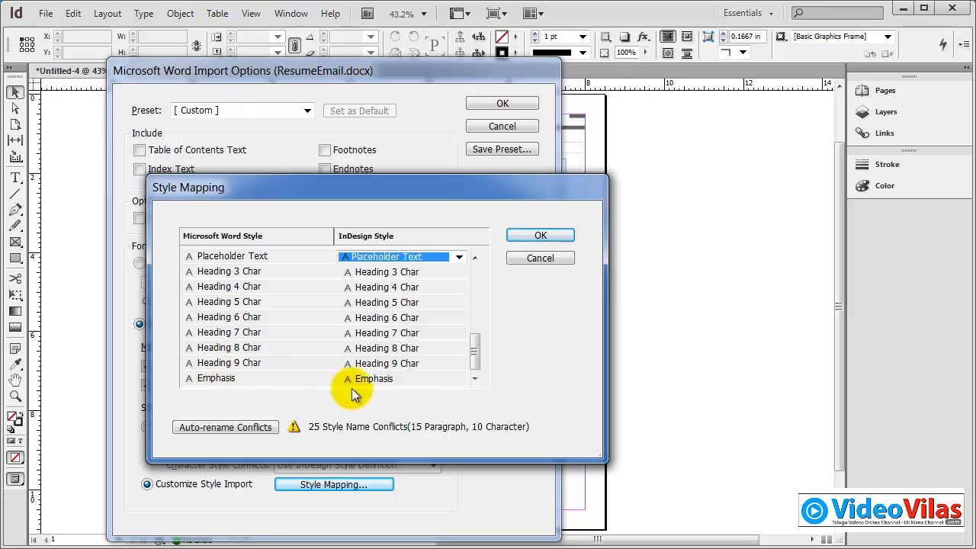
click(556, 260)
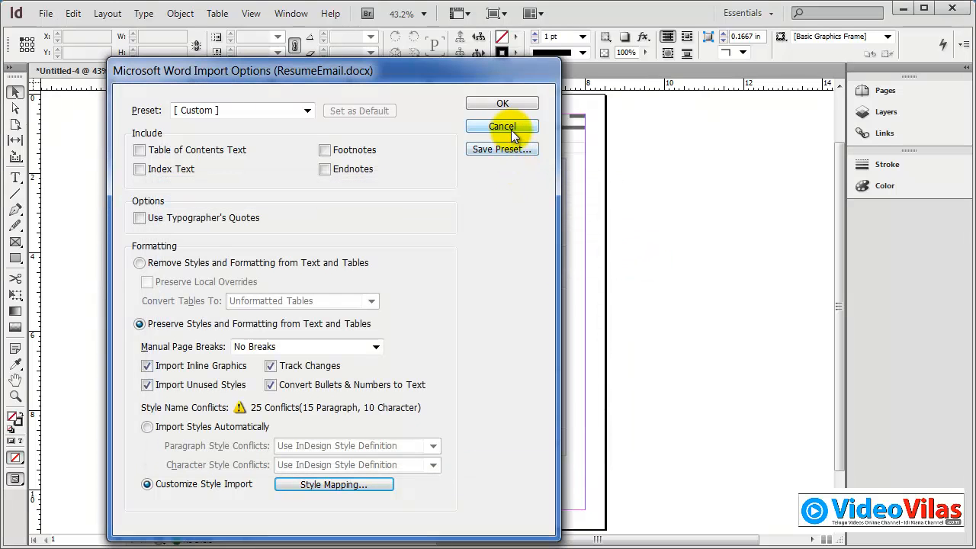
click(511, 130)
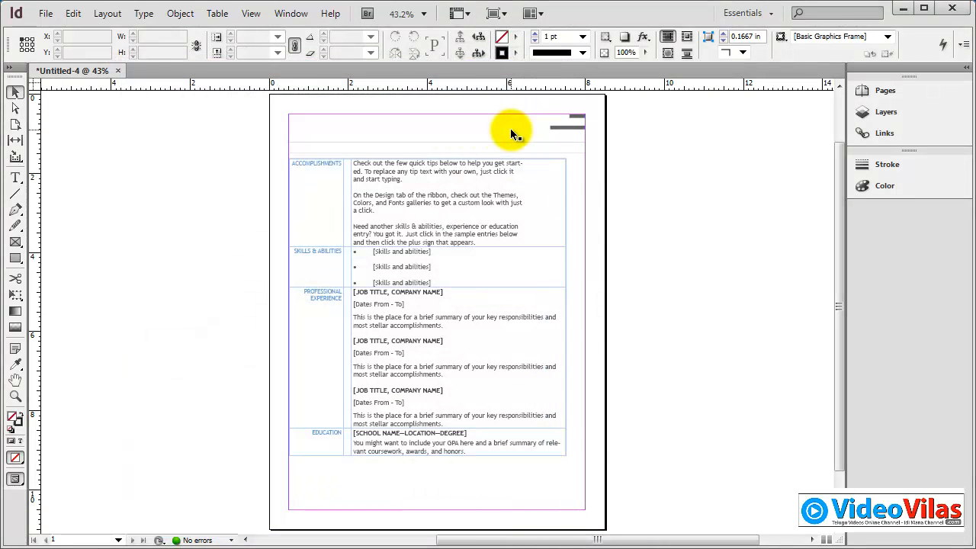
Step: Close the Untitled-4 document without saving its changes
click(117, 70)
click(451, 394)
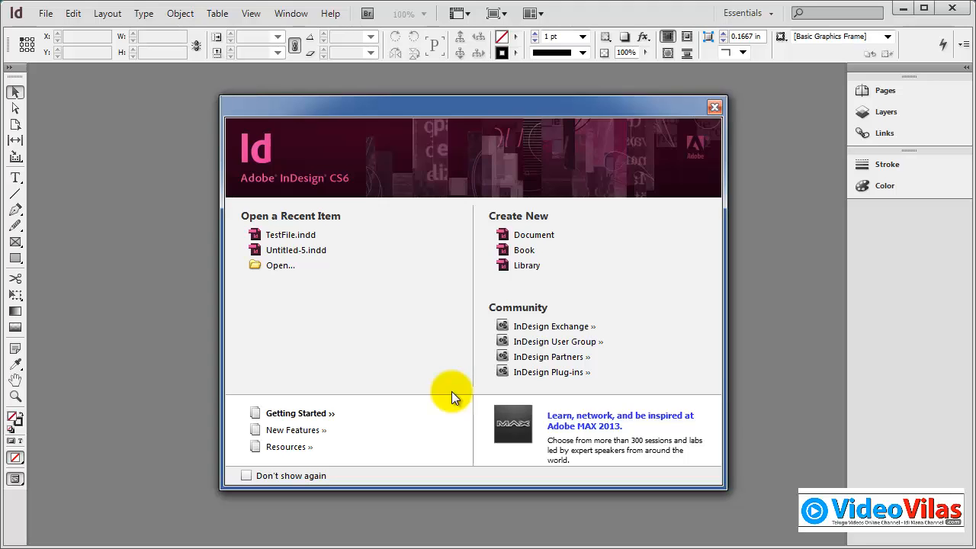
click(43, 13)
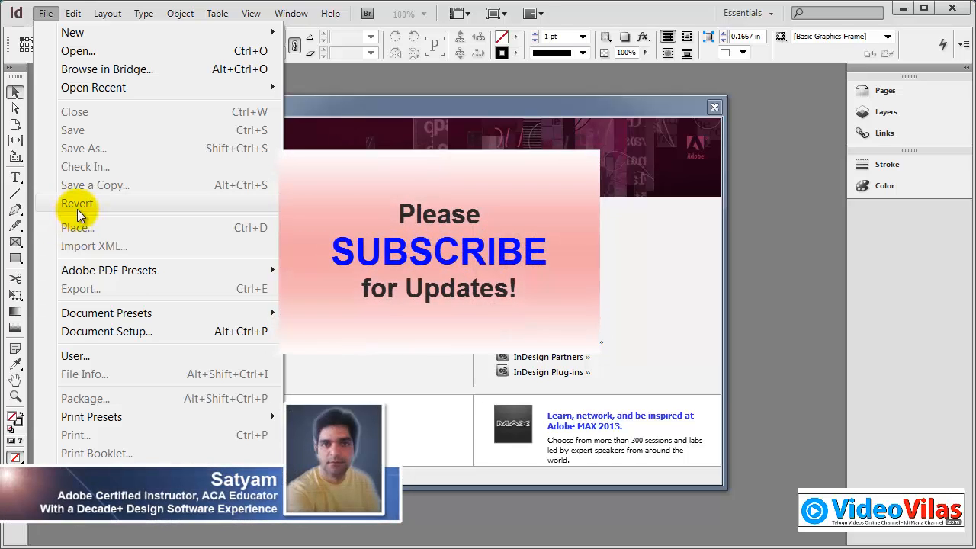
key(Escape)
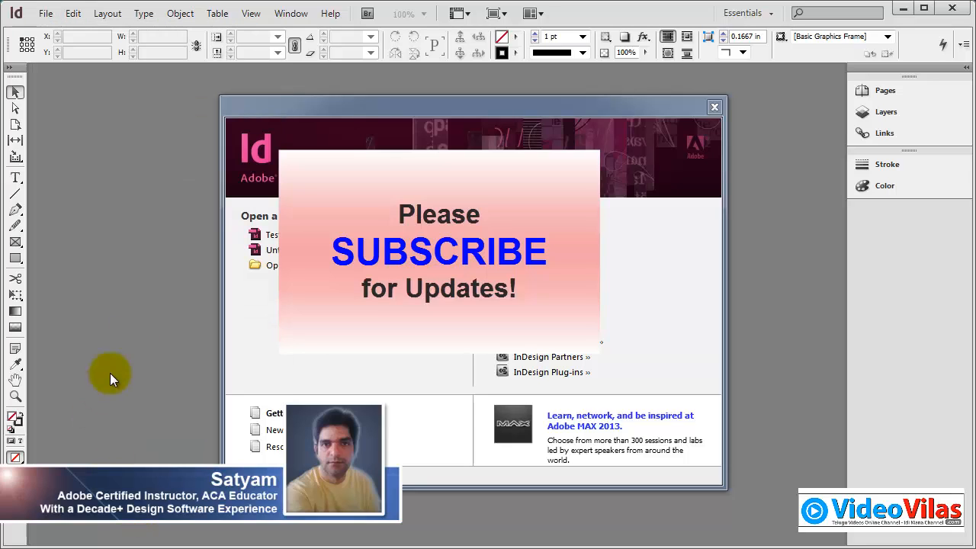